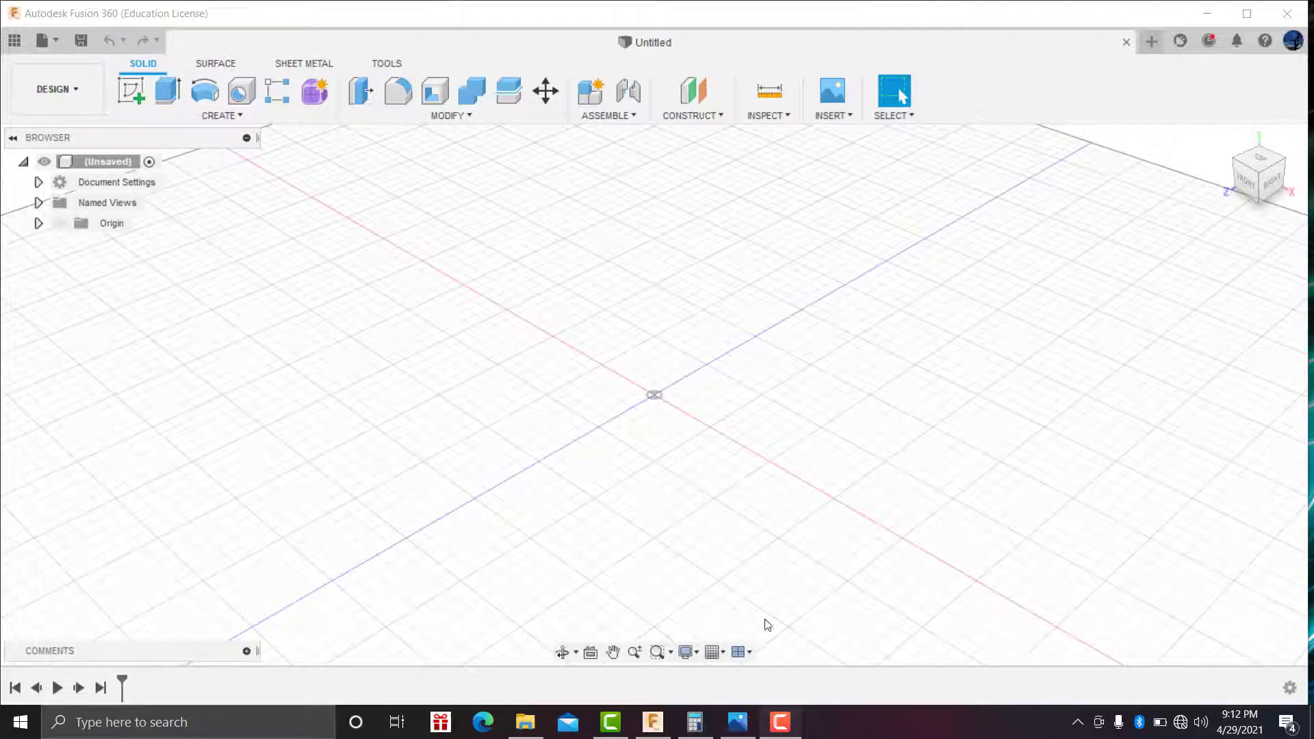
Start a ground-plane sketch and draw a 140 × 70 mm centre rectangle on the origin.
{"action": "left_click", "coordinate": [738, 722]}
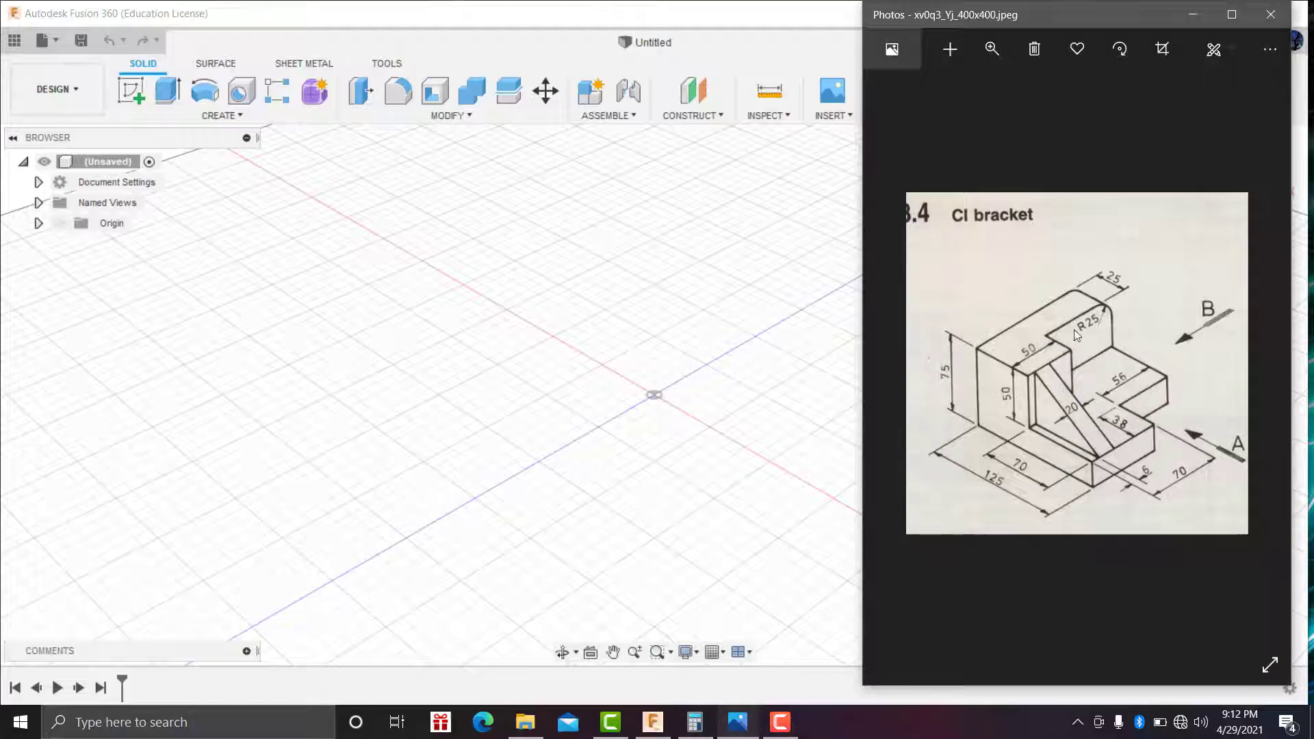
{"action": "left_click", "coordinate": [583, 258]}
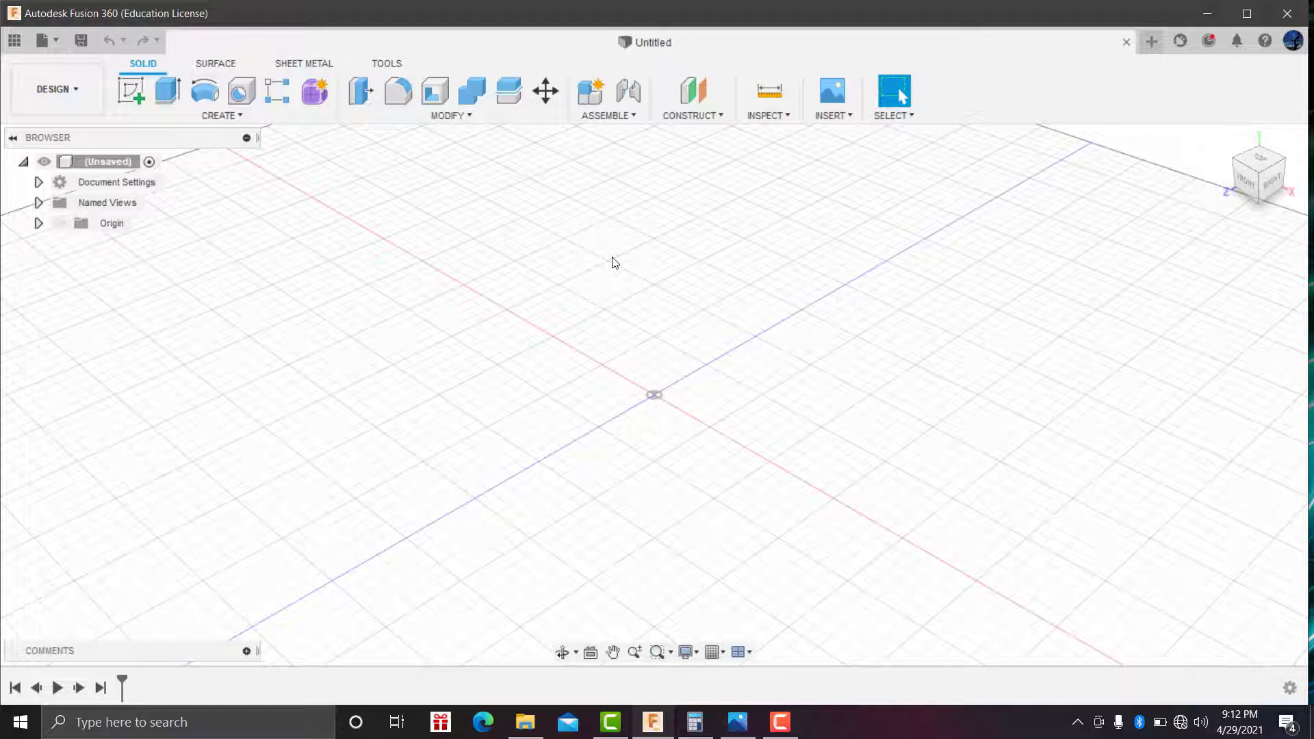
{"action": "left_click", "coordinate": [134, 101]}
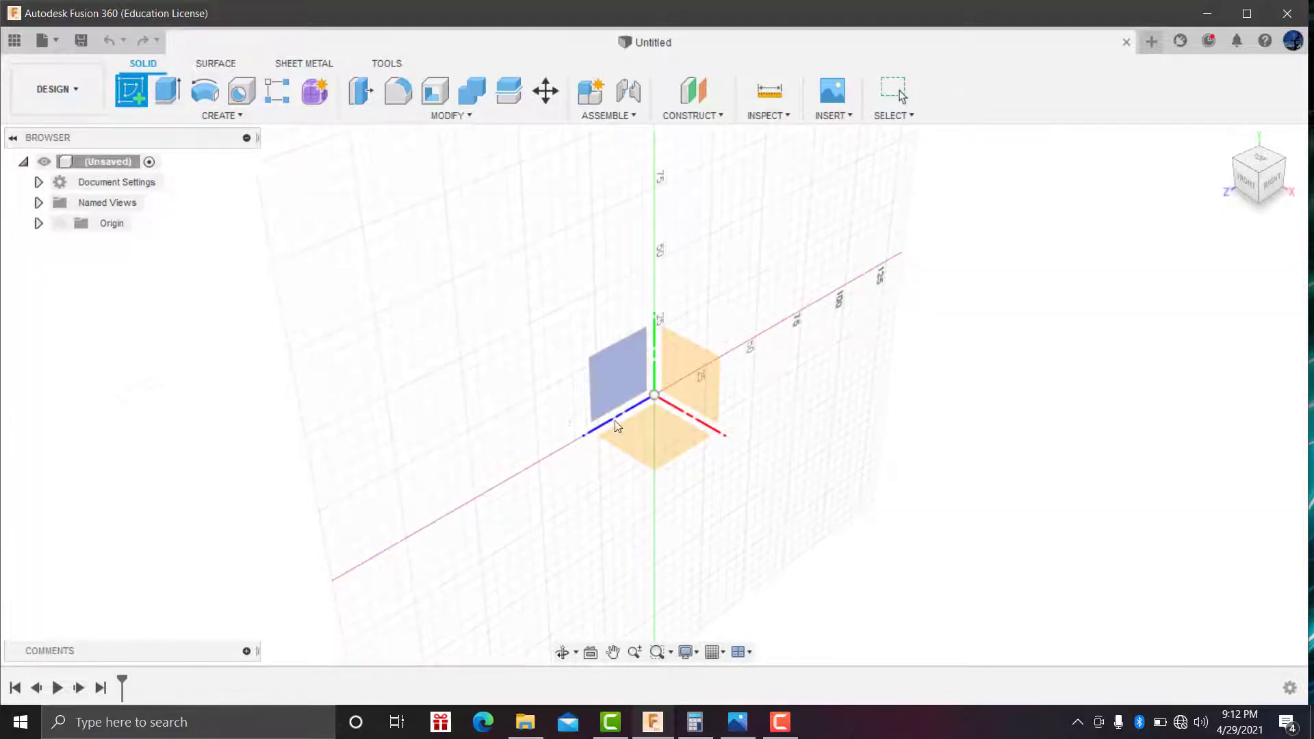
{"action": "left_click", "coordinate": [673, 447]}
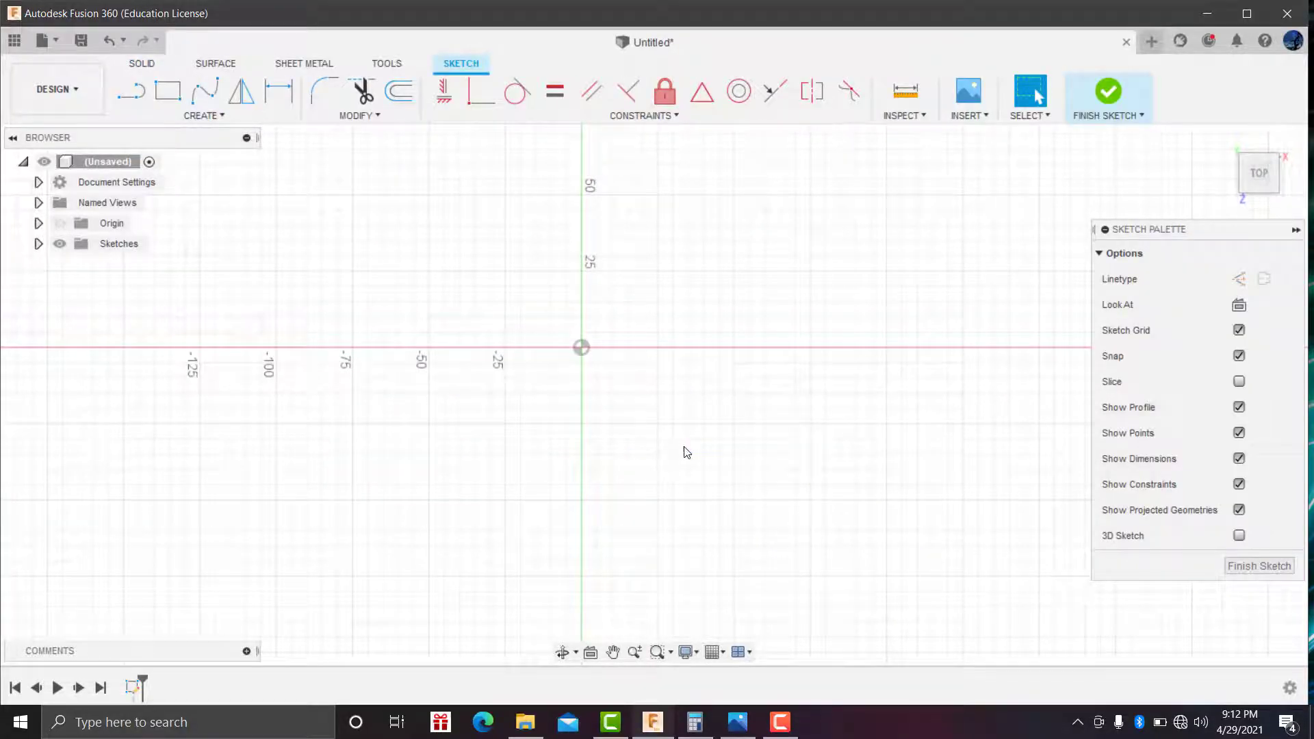
{"action": "left_click", "coordinate": [203, 115]}
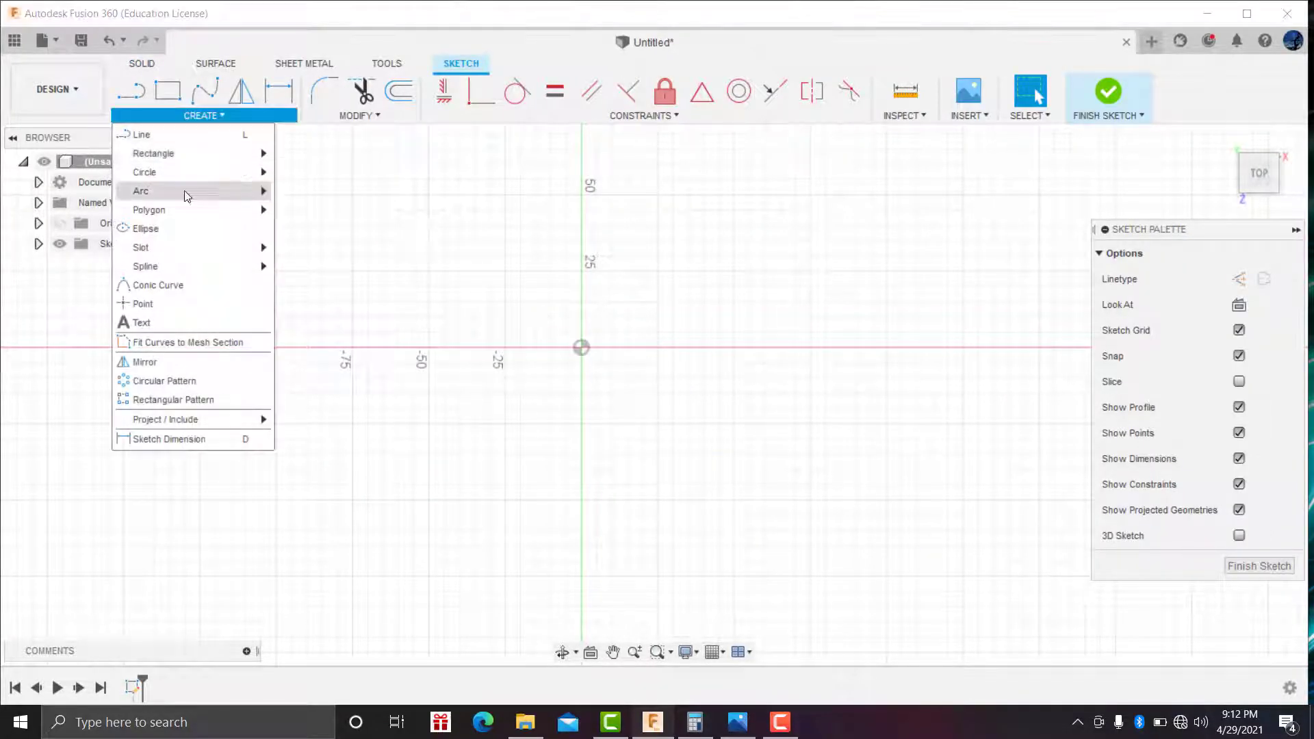
{"action": "mouse_move", "coordinate": [154, 152]}
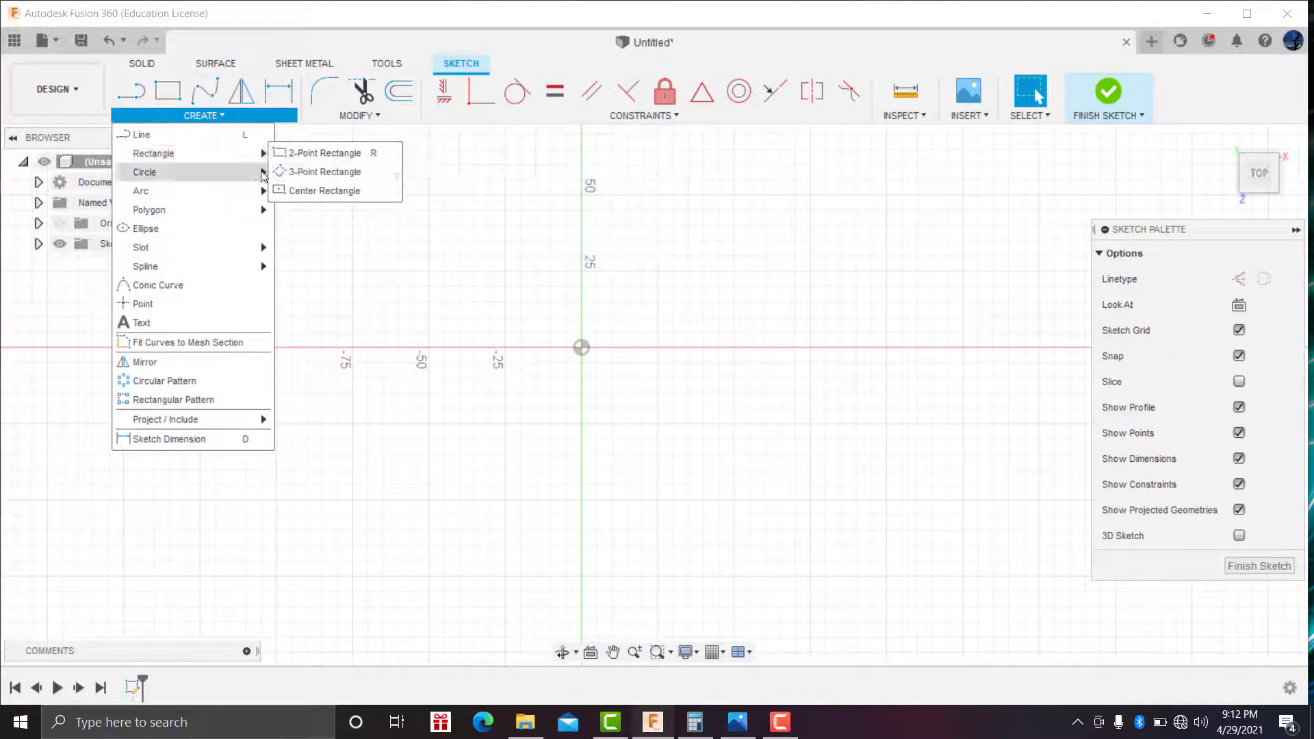
{"action": "left_click", "coordinate": [289, 190]}
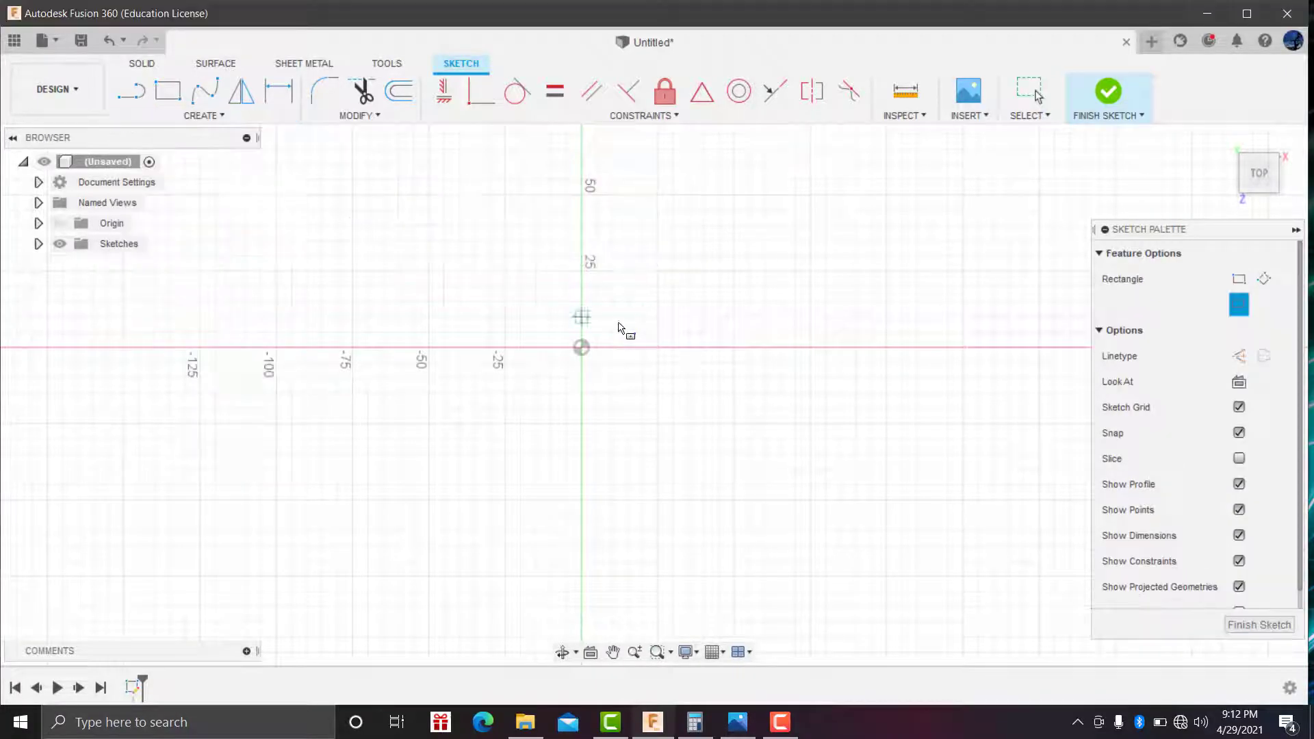
{"action": "left_click", "coordinate": [582, 347]}
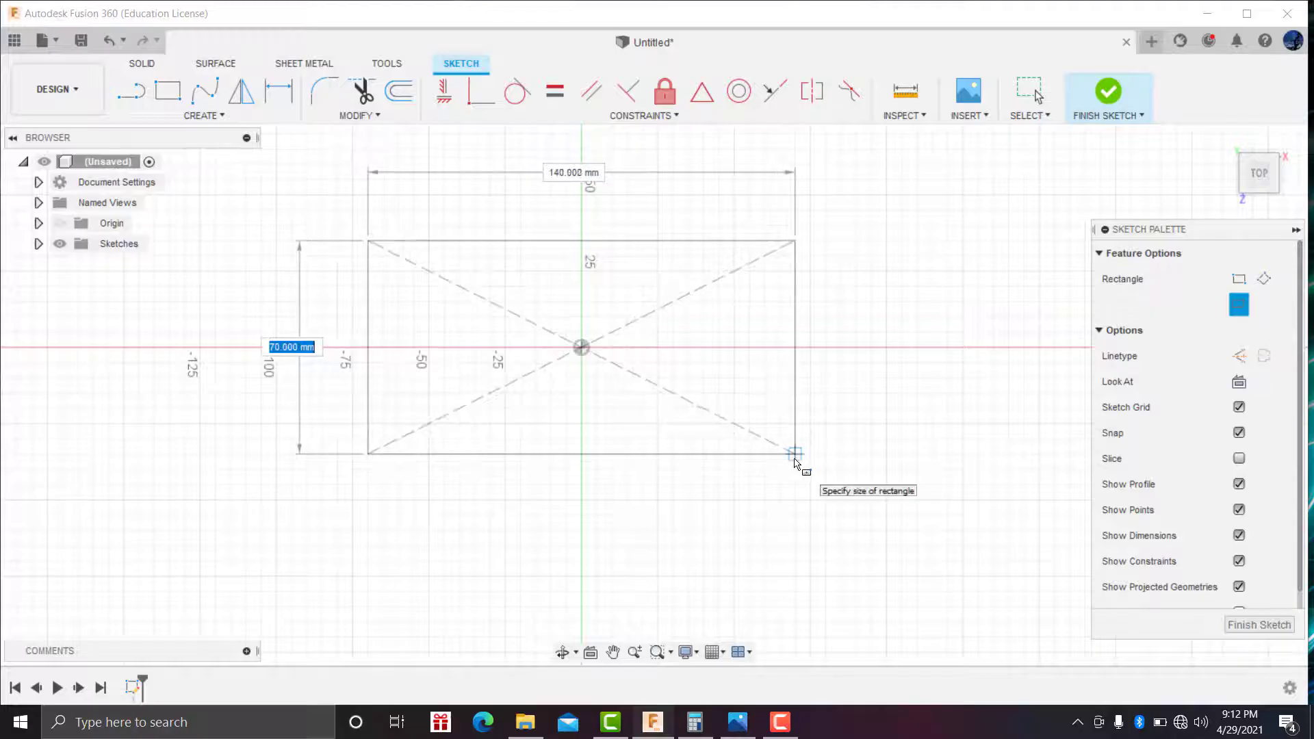
{"action": "left_click", "coordinate": [794, 460]}
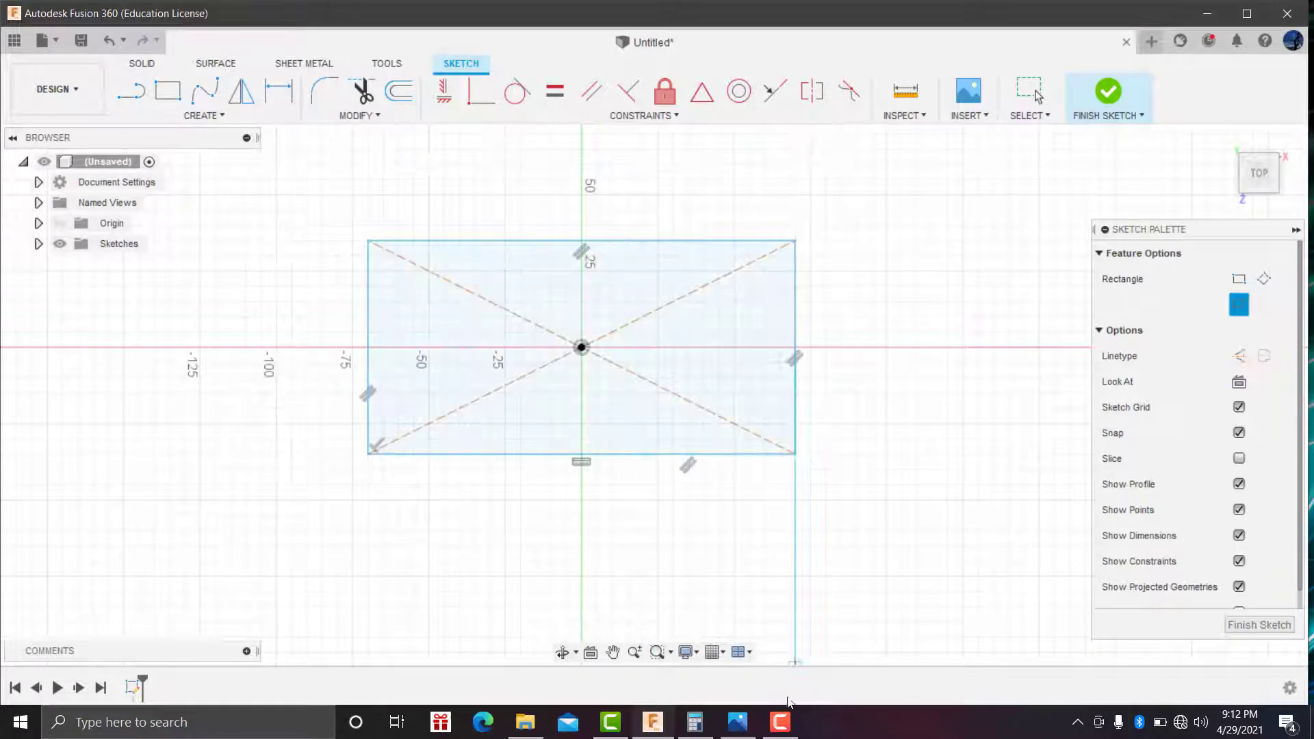
{"action": "left_click", "coordinate": [738, 719]}
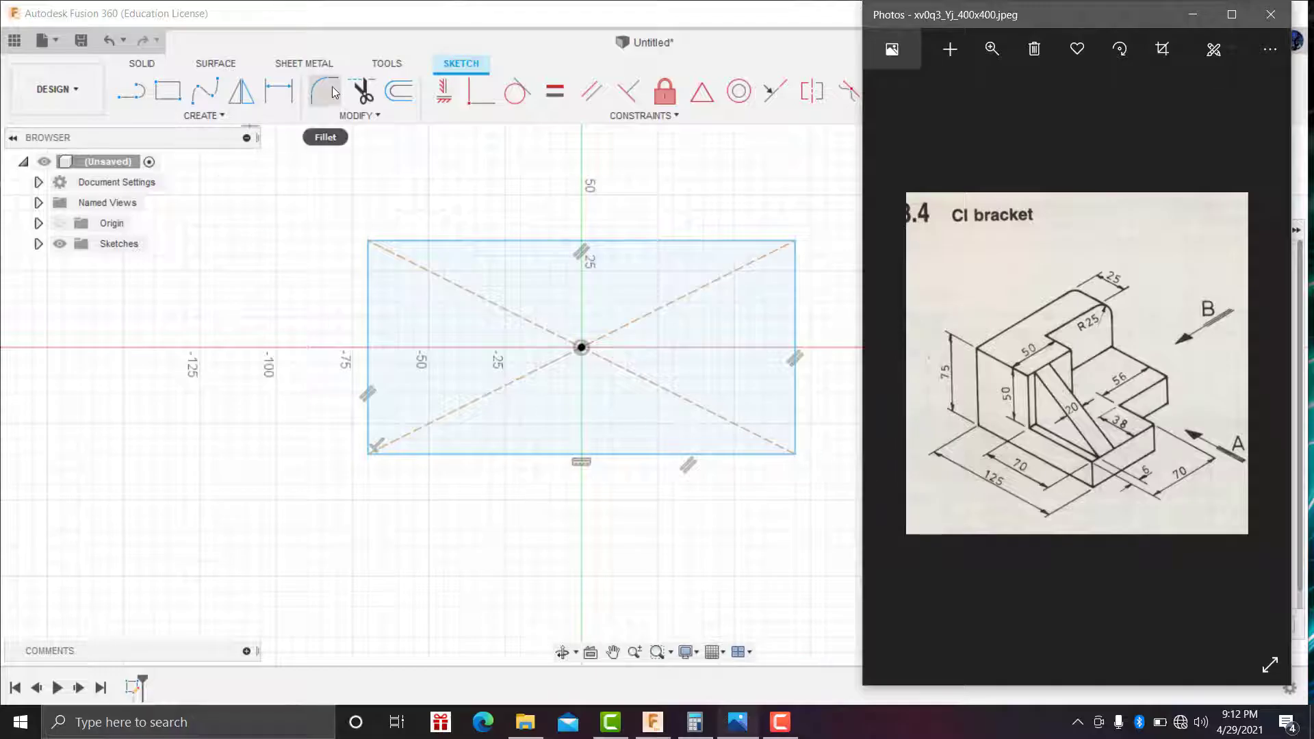
Dimension the rectangle's left side to a 125 mm height.
{"action": "left_click", "coordinate": [286, 97]}
{"action": "left_click", "coordinate": [367, 314]}
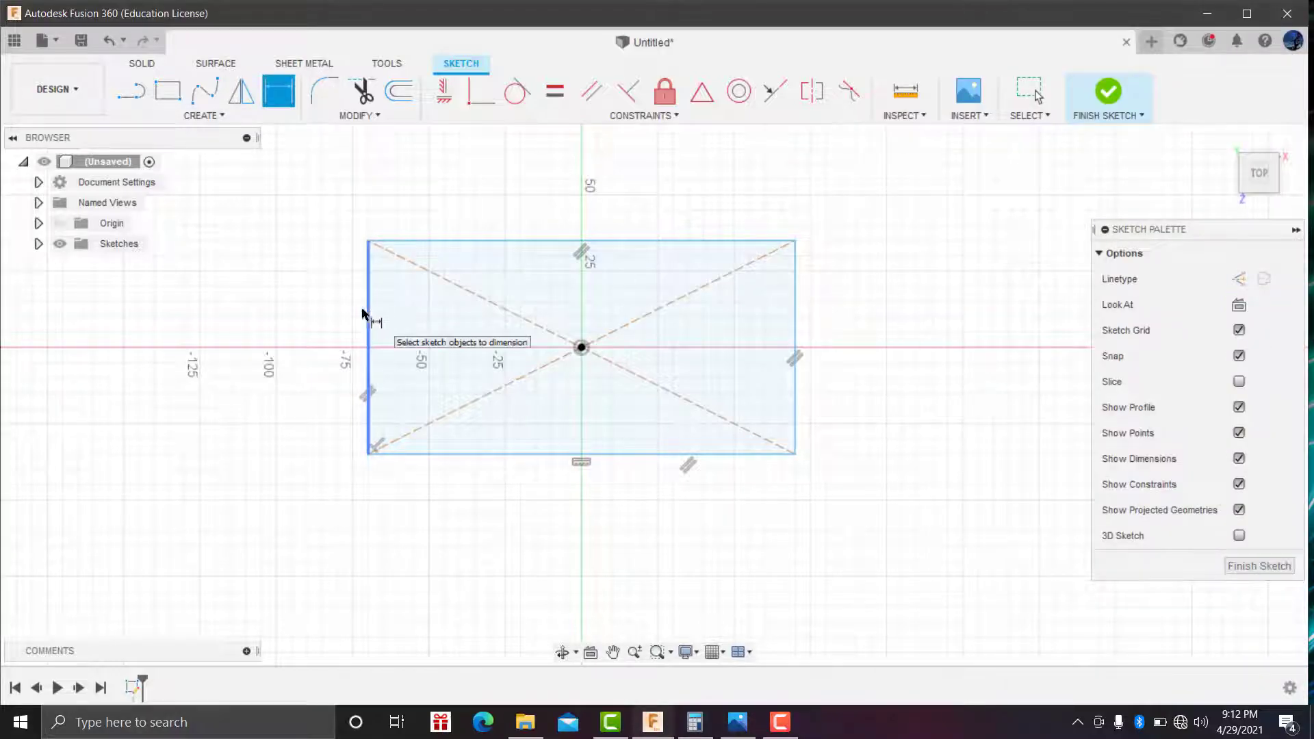
{"action": "left_click", "coordinate": [330, 310]}
{"action": "type", "text": "125"}
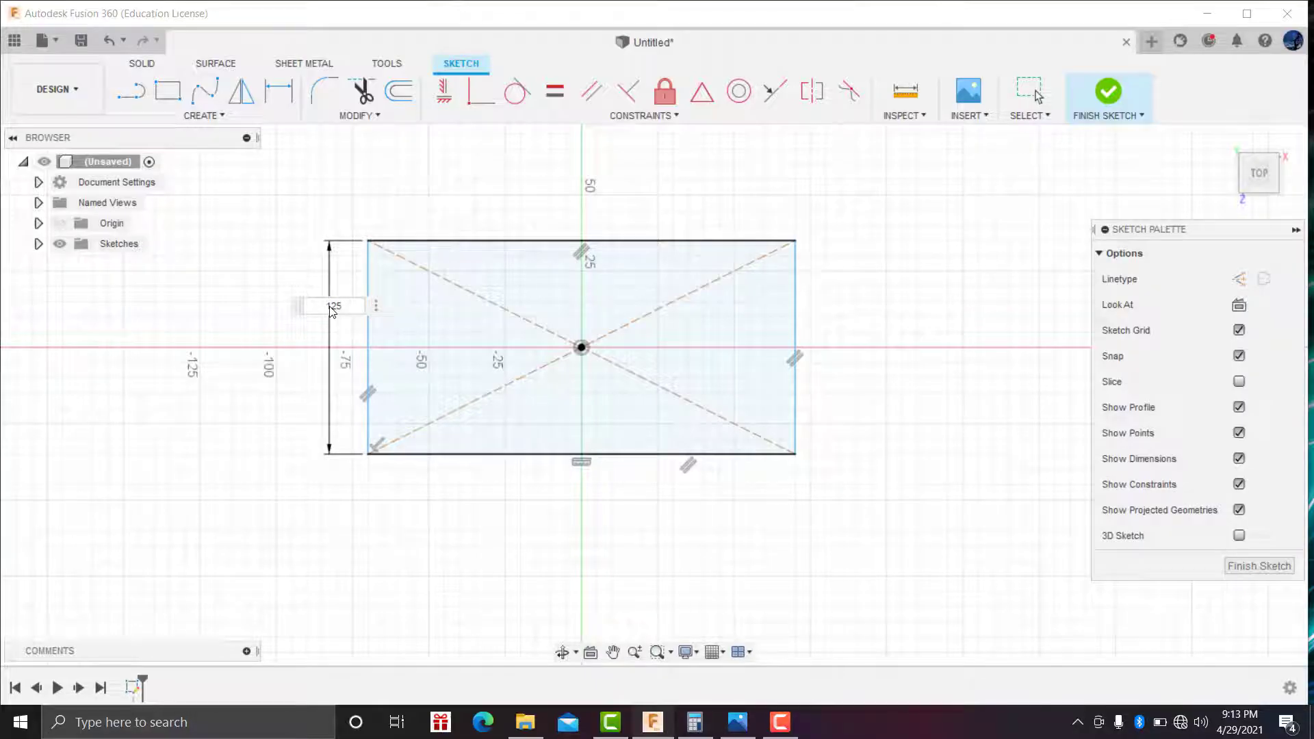
{"action": "key", "text": "Return"}
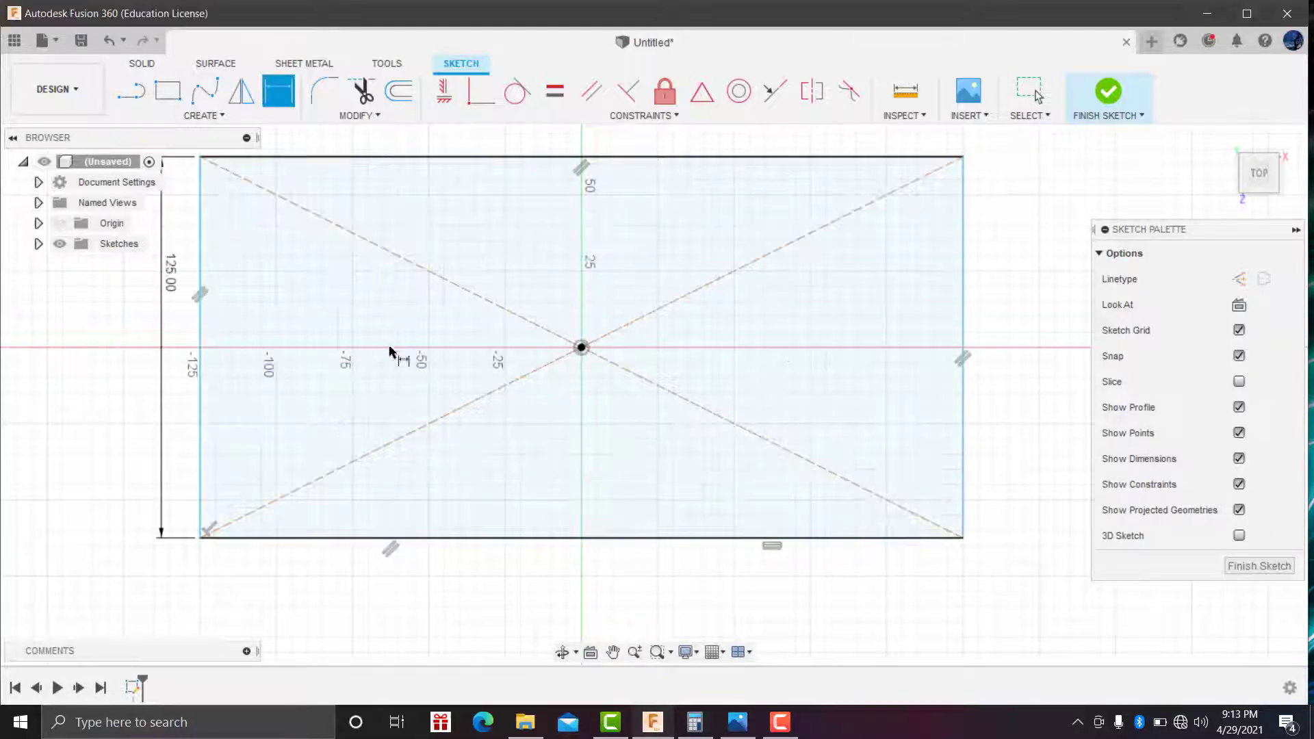
Zoom out and bring up the reference drawing and the calculator.
{"action": "scroll", "coordinate": [391, 337], "scroll_direction": "down", "scroll_amount": 2}
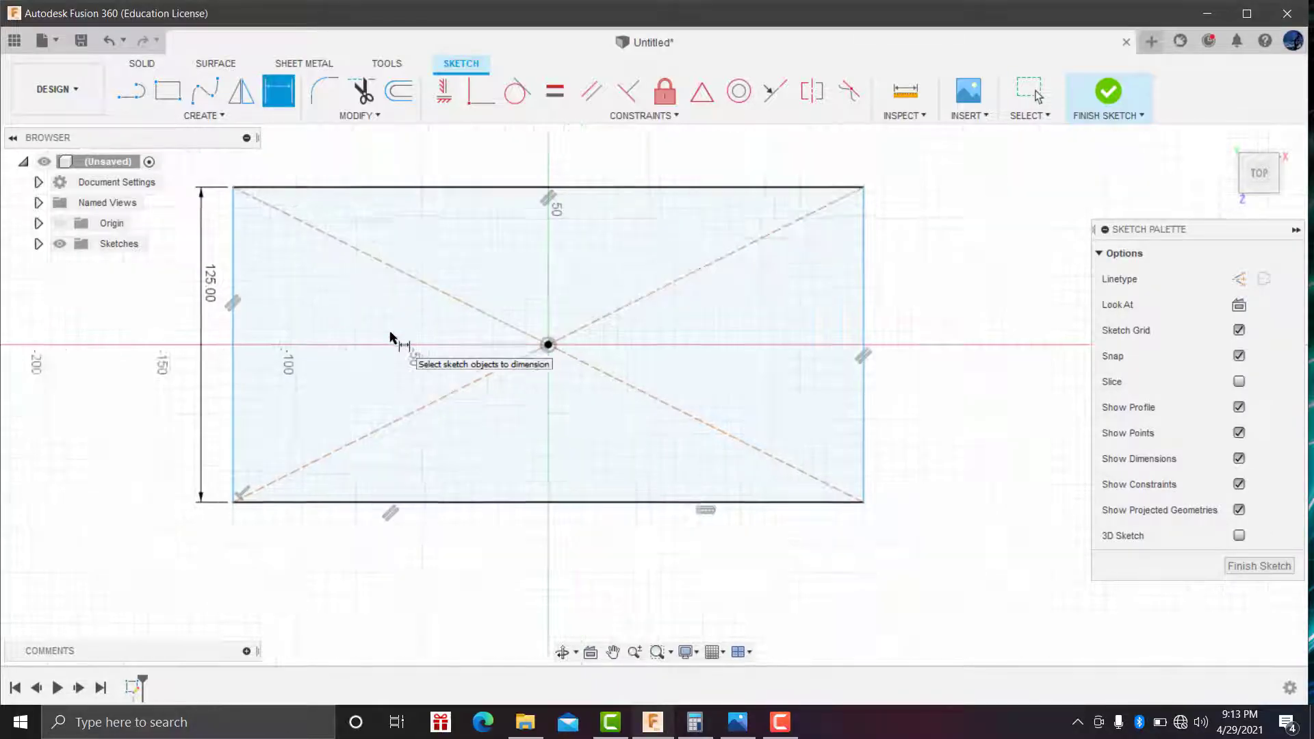
{"action": "scroll", "coordinate": [407, 315], "scroll_direction": "down", "scroll_amount": 1}
{"action": "scroll", "coordinate": [428, 256], "scroll_direction": "down", "scroll_amount": 1}
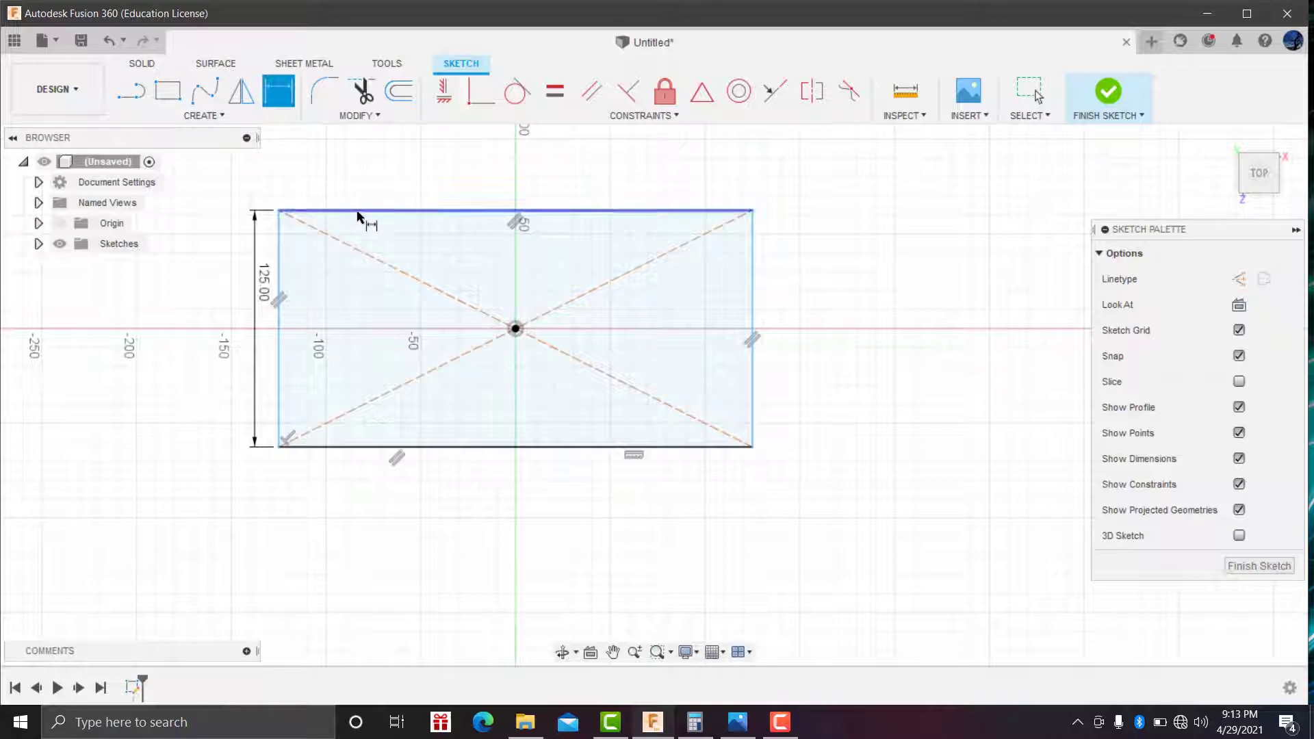
{"action": "left_click", "coordinate": [738, 720]}
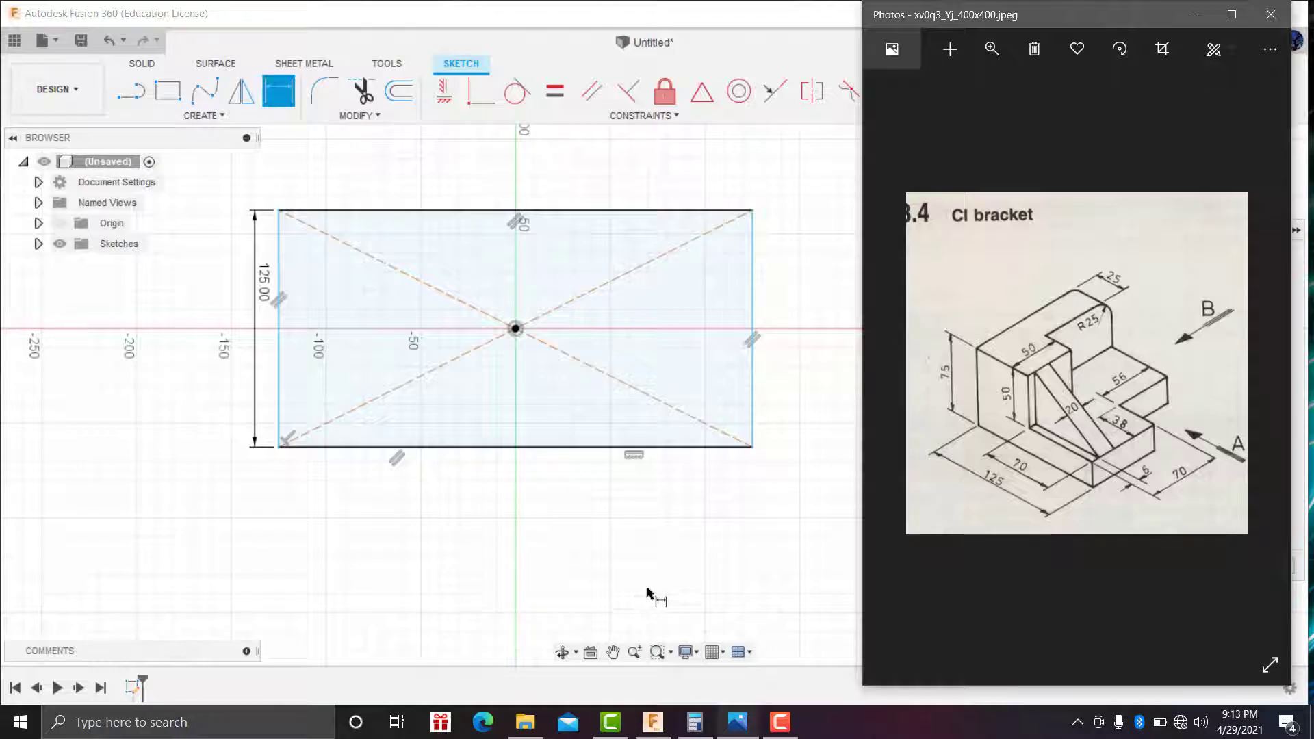
{"action": "left_click", "coordinate": [694, 722]}
Compute 70 + 56 = 126 in Calculator, then minimize it.
{"action": "left_click", "coordinate": [214, 200]}
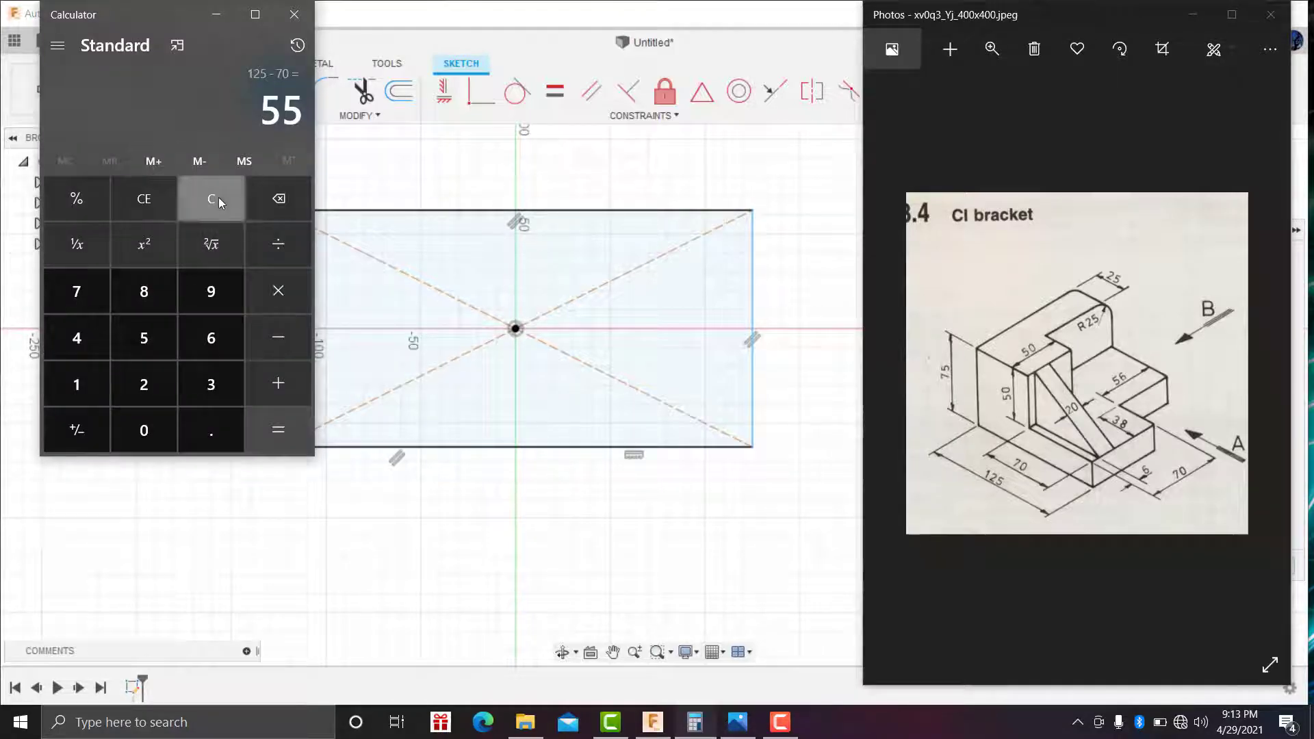
{"action": "left_click", "coordinate": [77, 291]}
{"action": "left_click", "coordinate": [144, 430]}
{"action": "left_click", "coordinate": [277, 383]}
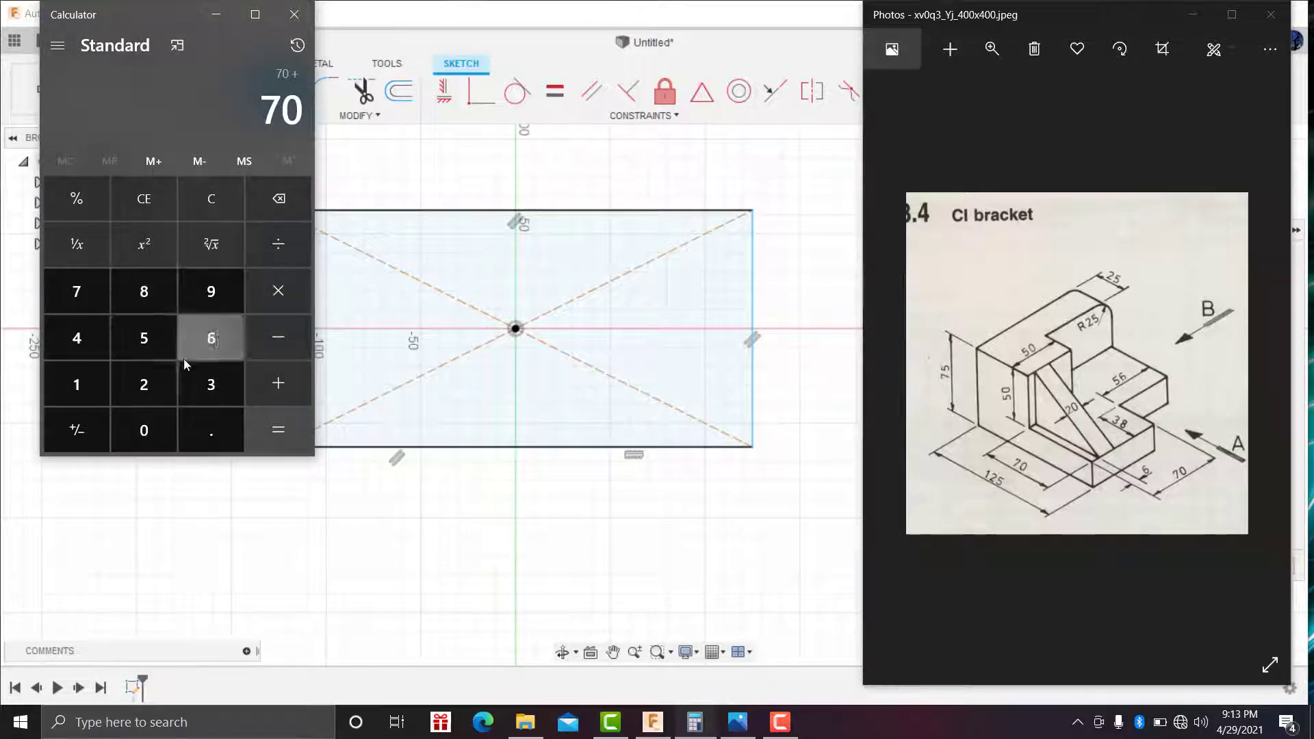
{"action": "left_click", "coordinate": [143, 338]}
{"action": "left_click", "coordinate": [222, 343]}
{"action": "left_click", "coordinate": [266, 429]}
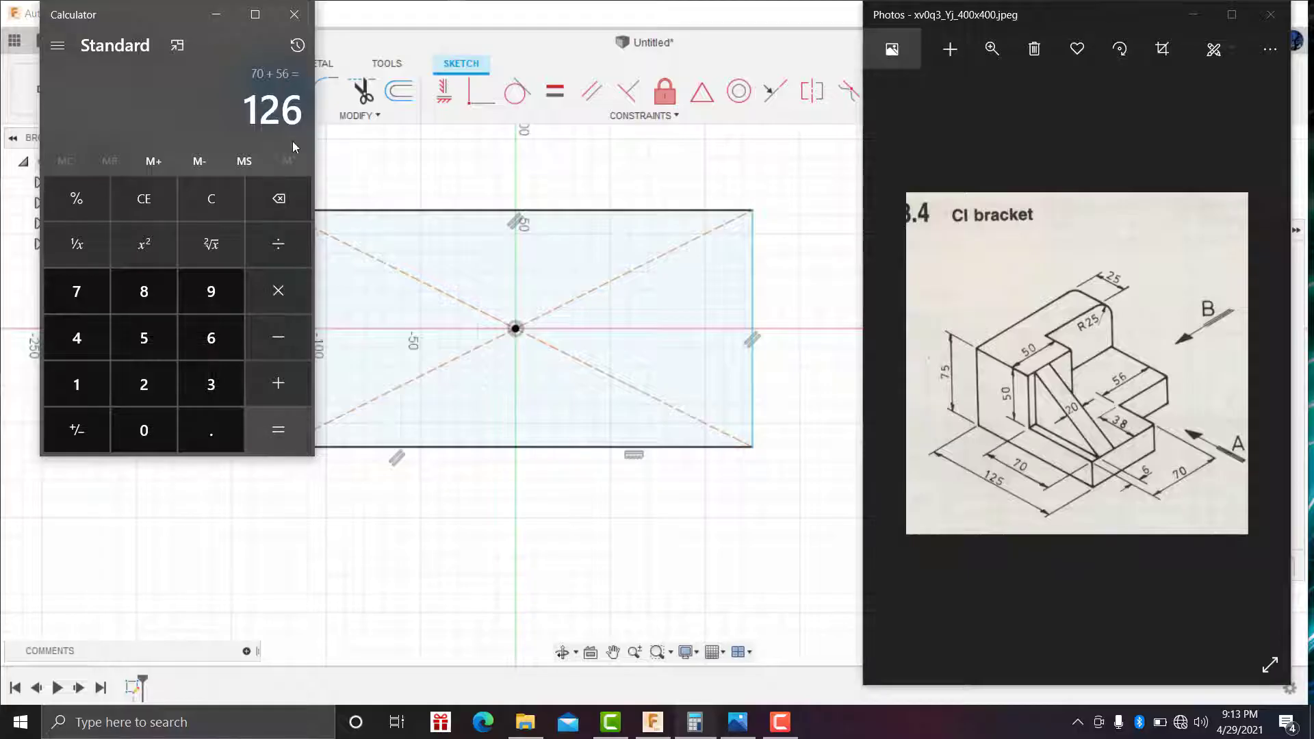
{"action": "left_click", "coordinate": [218, 16]}
Dimension the rectangle's top side to a 126 mm width.
{"action": "left_click", "coordinate": [492, 210]}
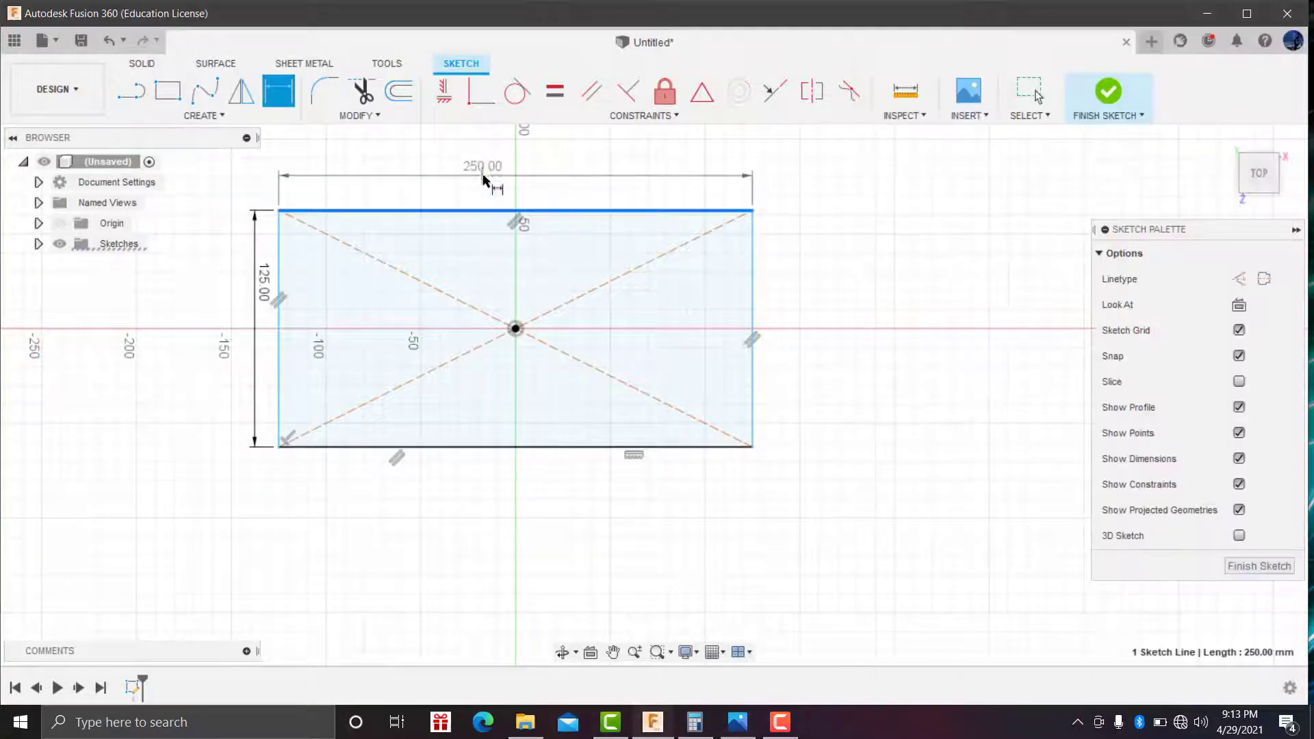
{"action": "left_click", "coordinate": [483, 179]}
{"action": "key", "text": "BackSpace"}
{"action": "type", "text": "128"}
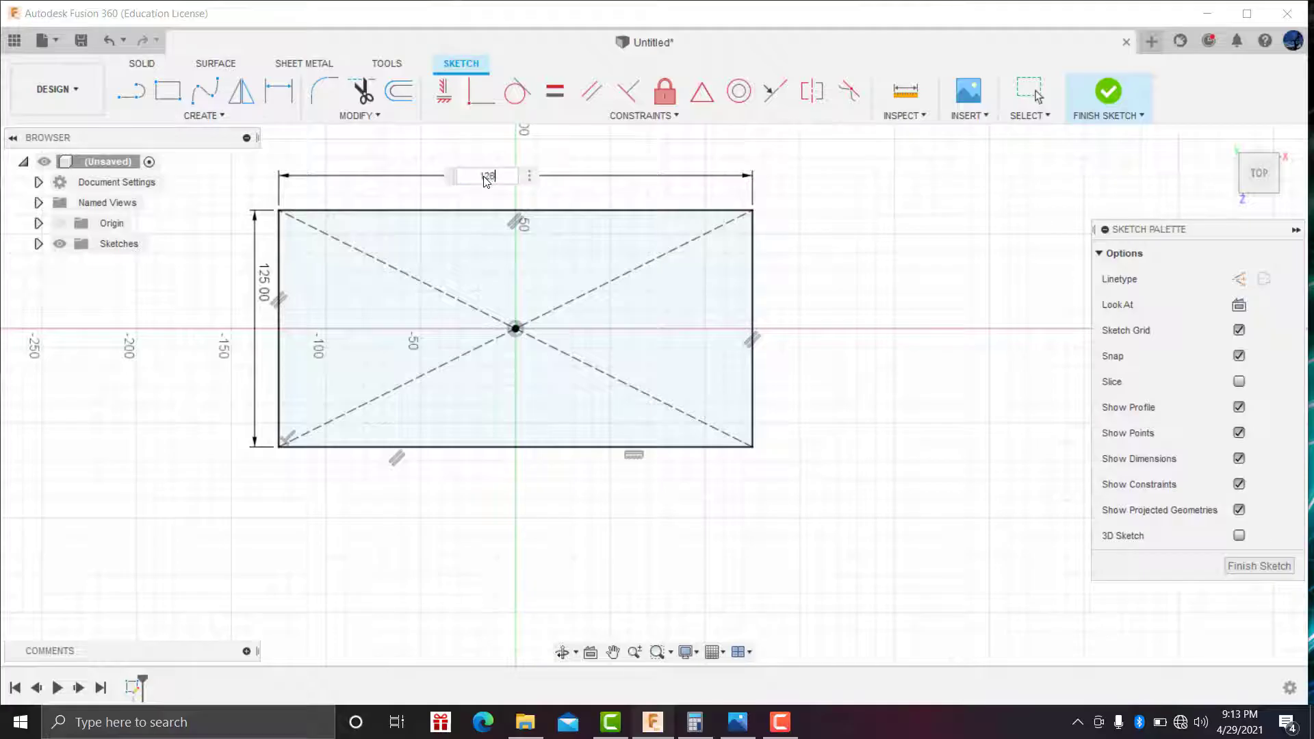
{"action": "key", "text": "Return"}
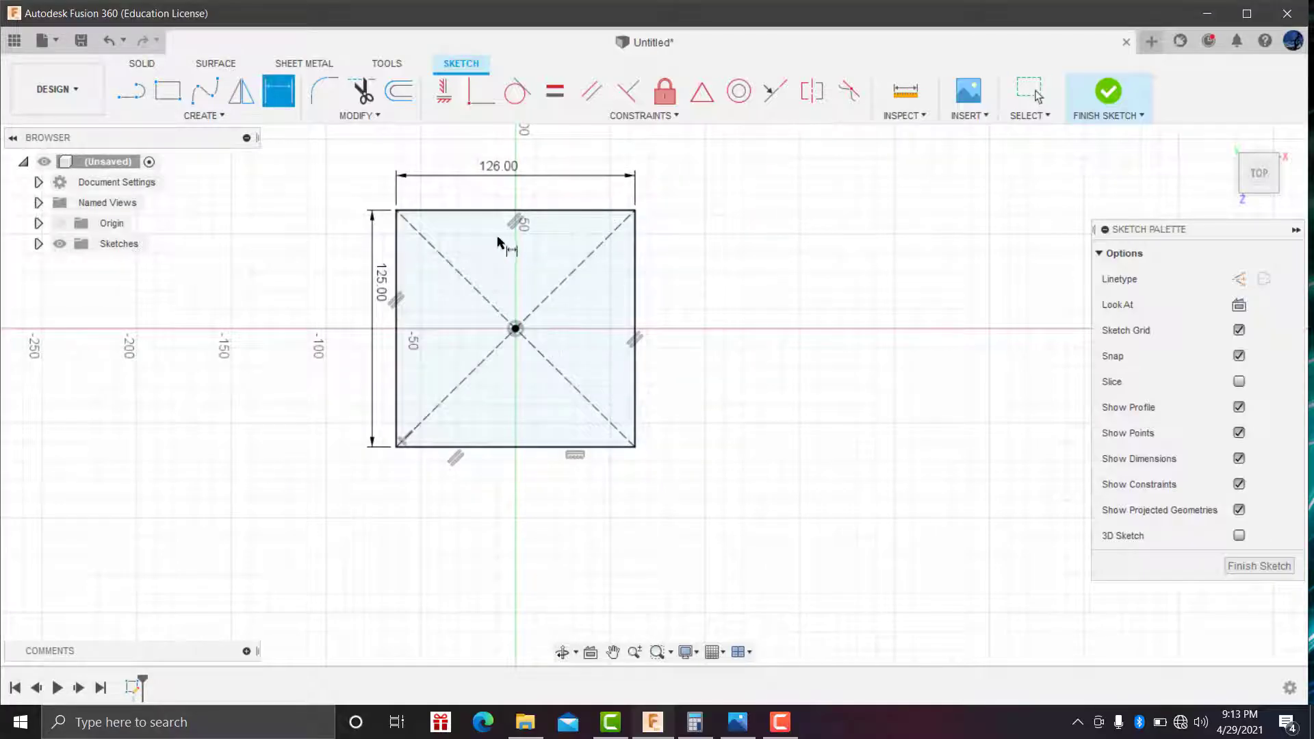
{"action": "scroll", "coordinate": [501, 244], "scroll_direction": "up", "scroll_amount": 1}
{"action": "scroll", "coordinate": [496, 243], "scroll_direction": "up", "scroll_amount": 1}
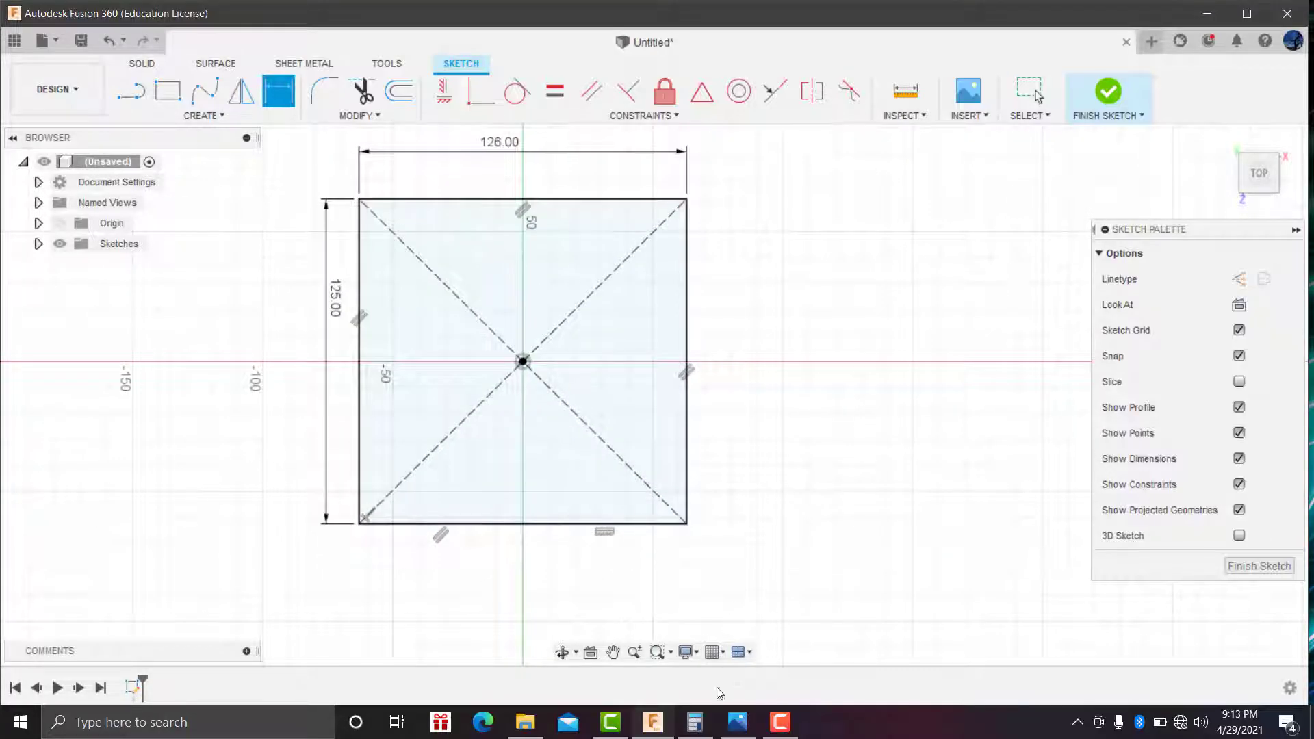
{"action": "left_click", "coordinate": [738, 721]}
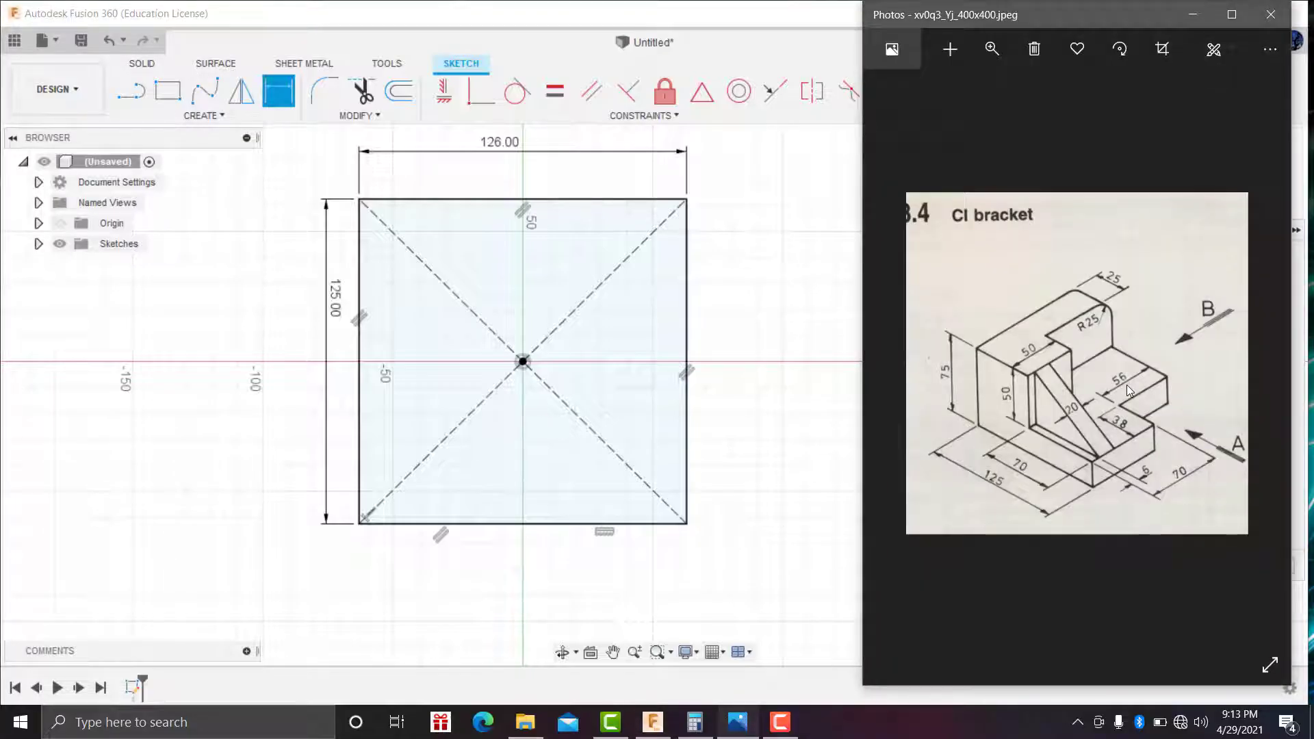
Draw a 2-point rectangle inside the outline's bottom-right corner.
{"action": "left_click", "coordinate": [166, 100]}
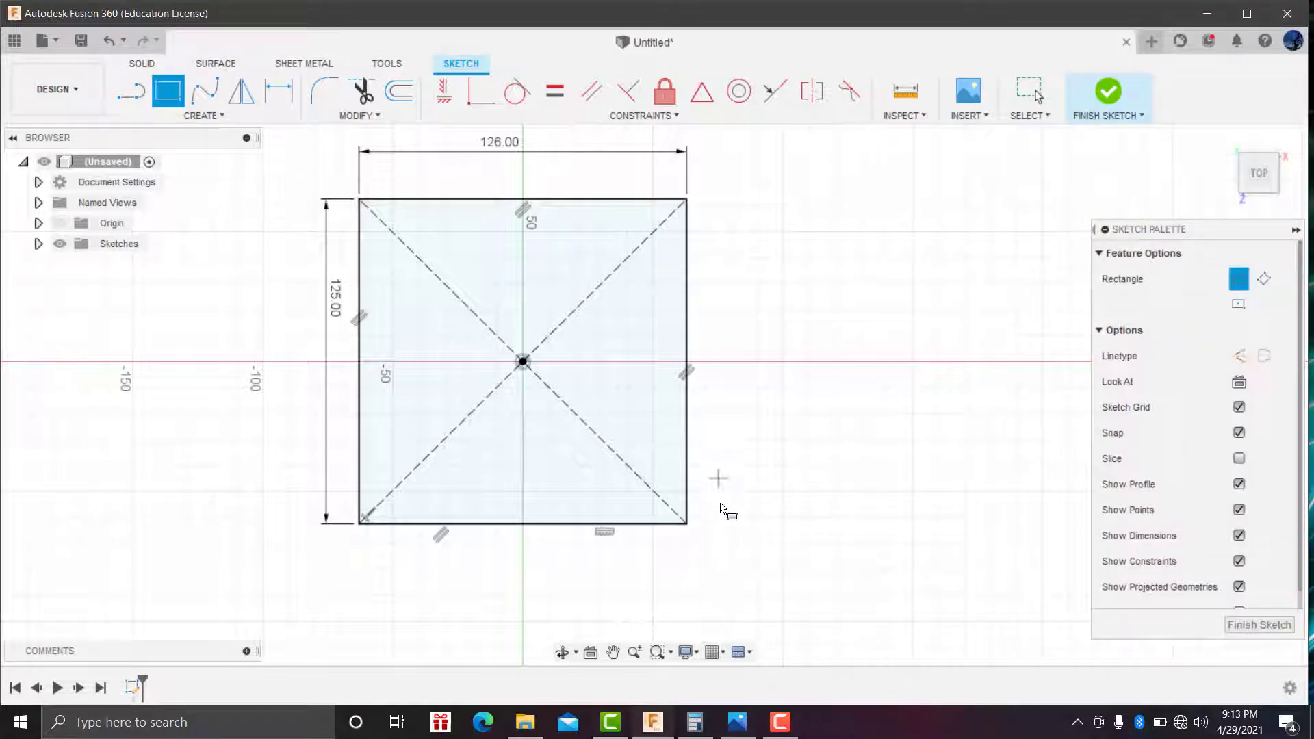
{"action": "left_click", "coordinate": [687, 524]}
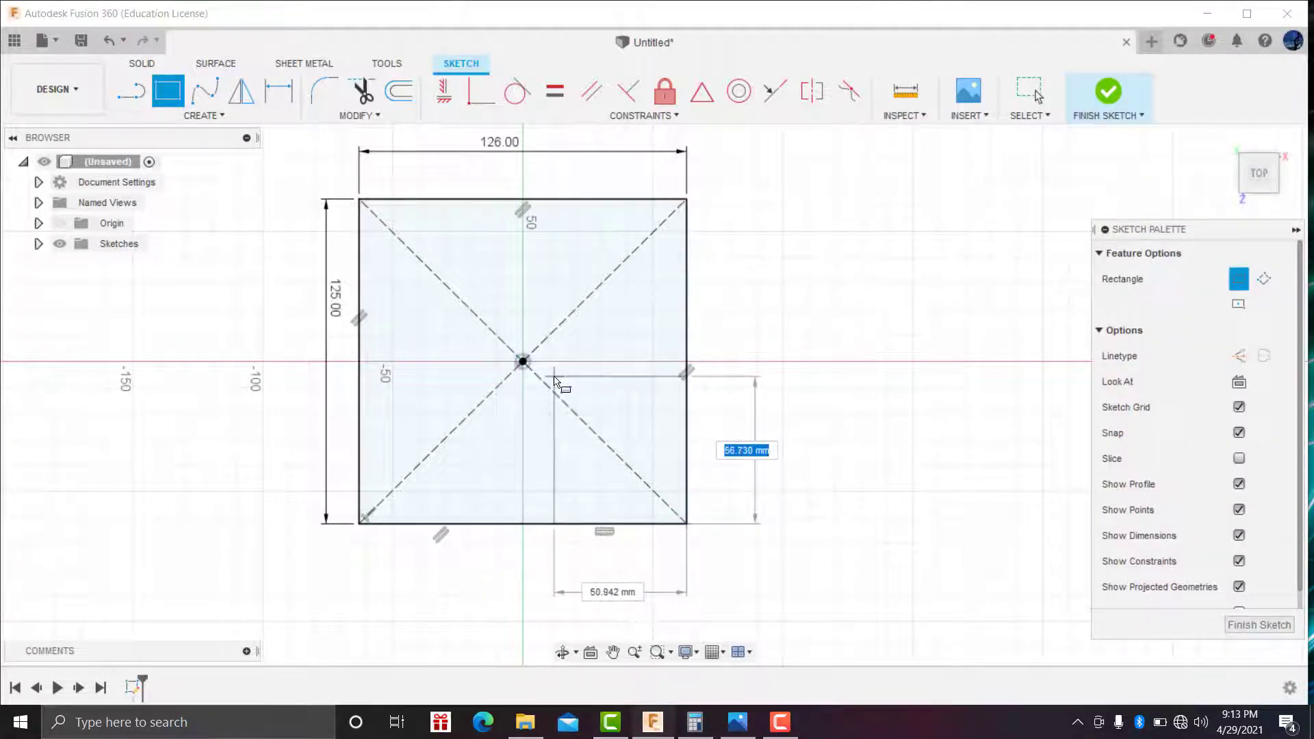
{"action": "left_click", "coordinate": [553, 376]}
{"action": "left_click", "coordinate": [751, 728]}
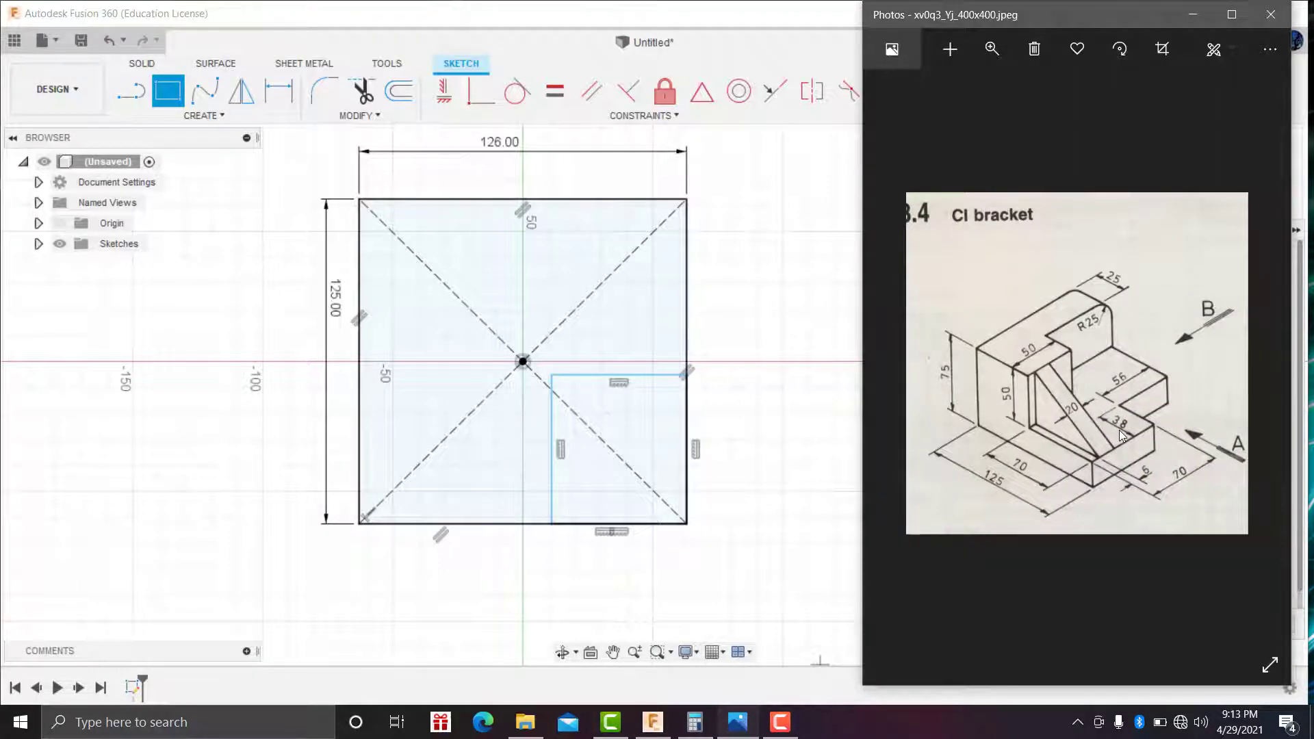
Dimension the corner rectangle to 38 mm high and 56 mm wide.
{"action": "left_click", "coordinate": [278, 90]}
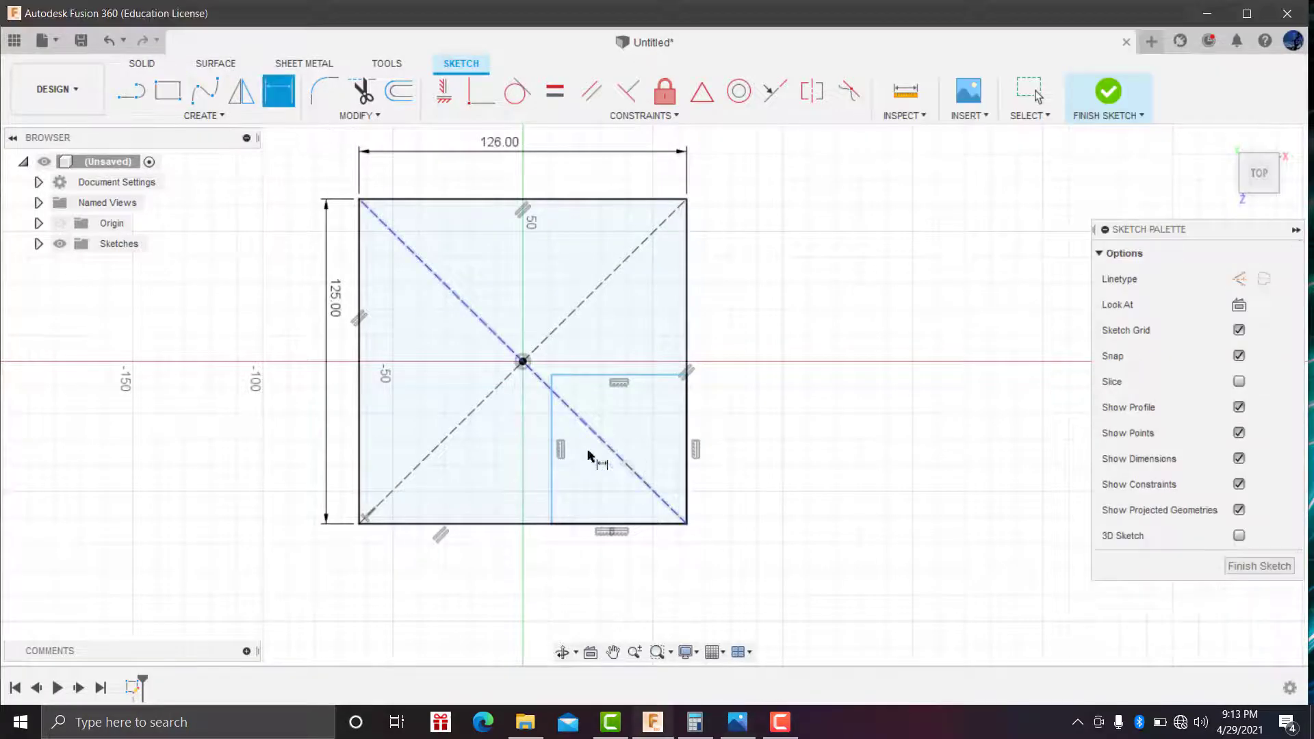
{"action": "left_click", "coordinate": [553, 456]}
{"action": "left_click", "coordinate": [496, 462]}
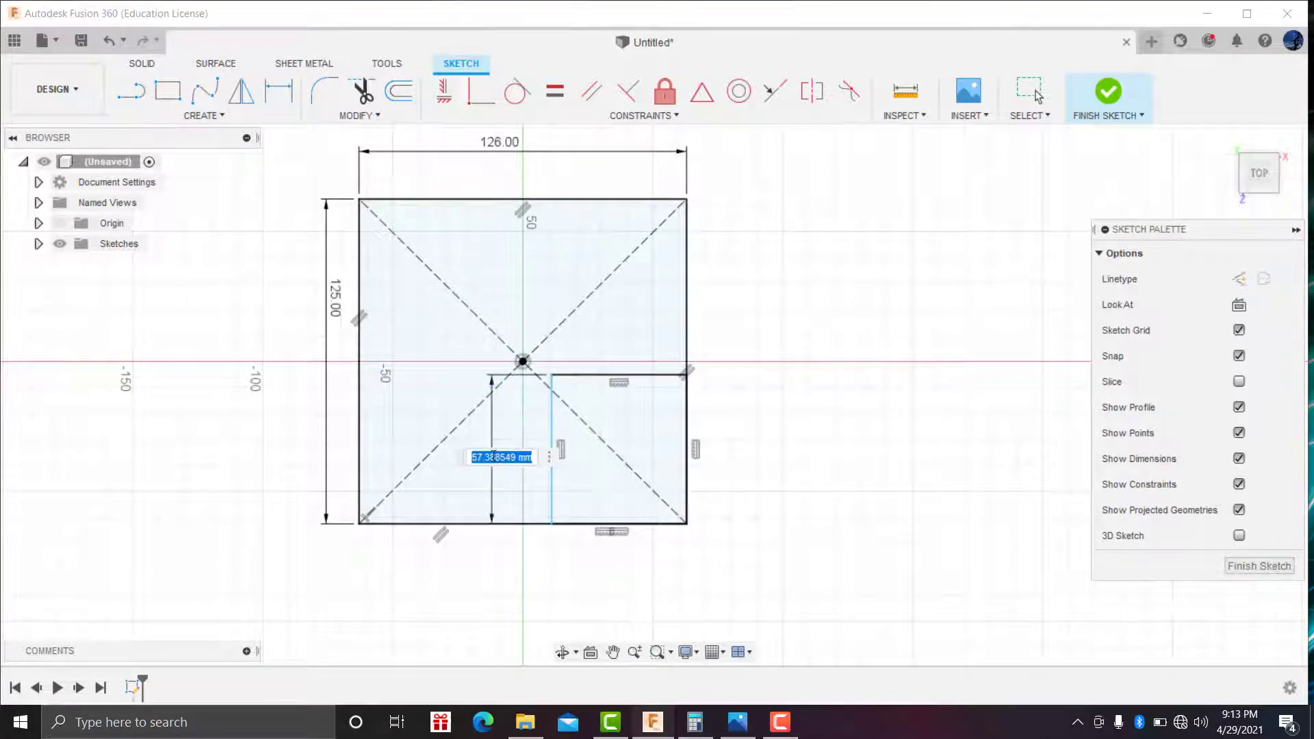
{"action": "type", "text": "38"}
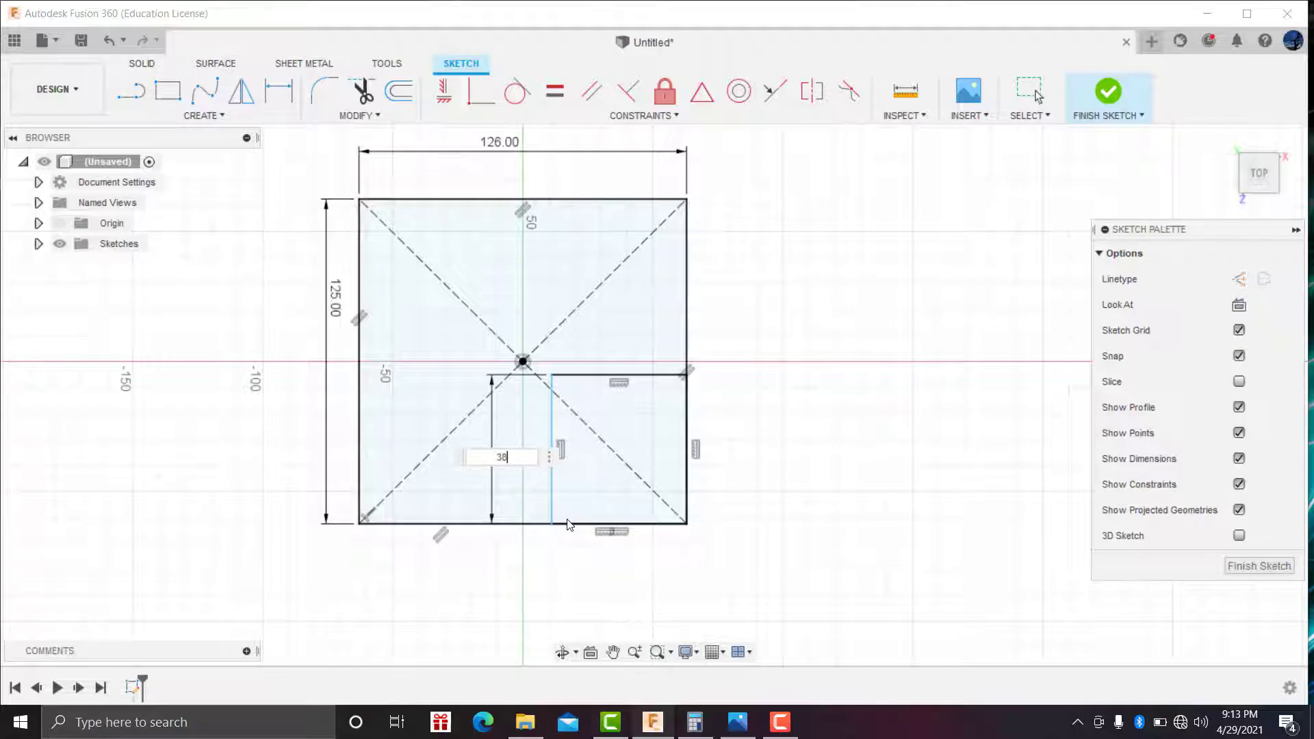
{"action": "key", "text": "Return"}
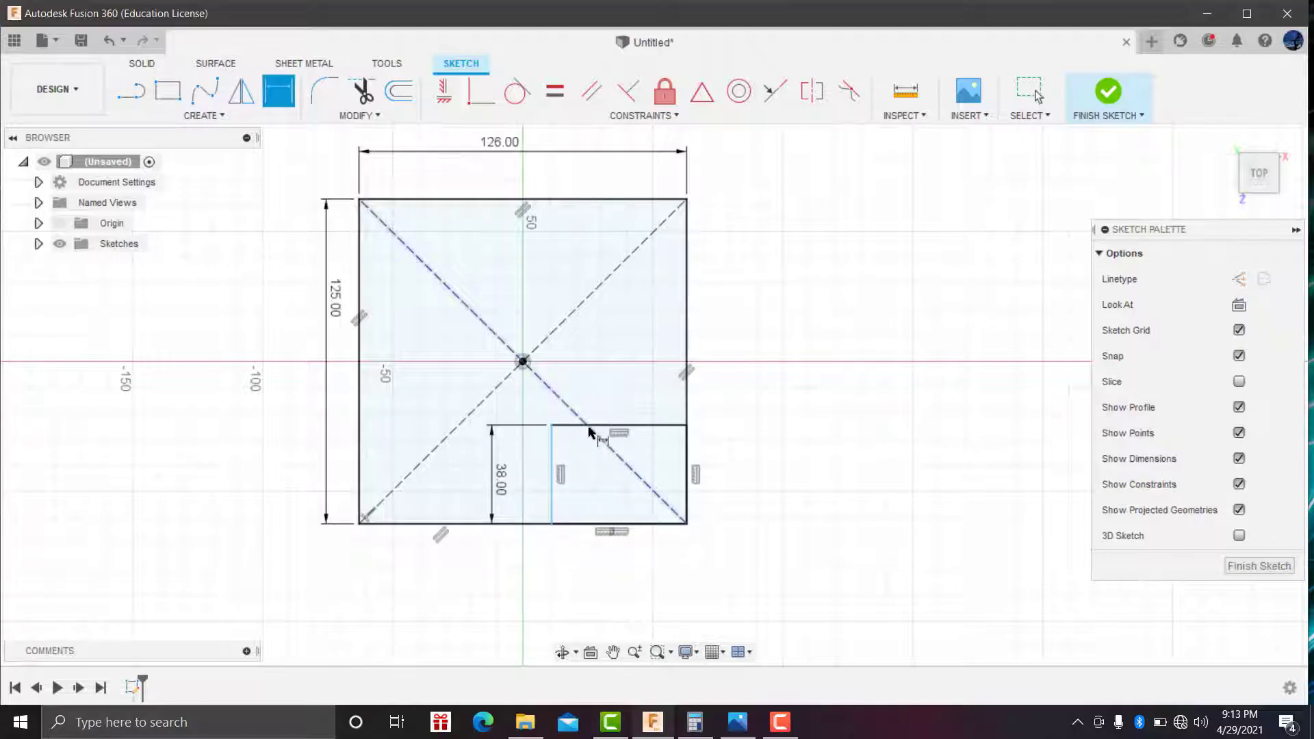
{"action": "left_click", "coordinate": [606, 426]}
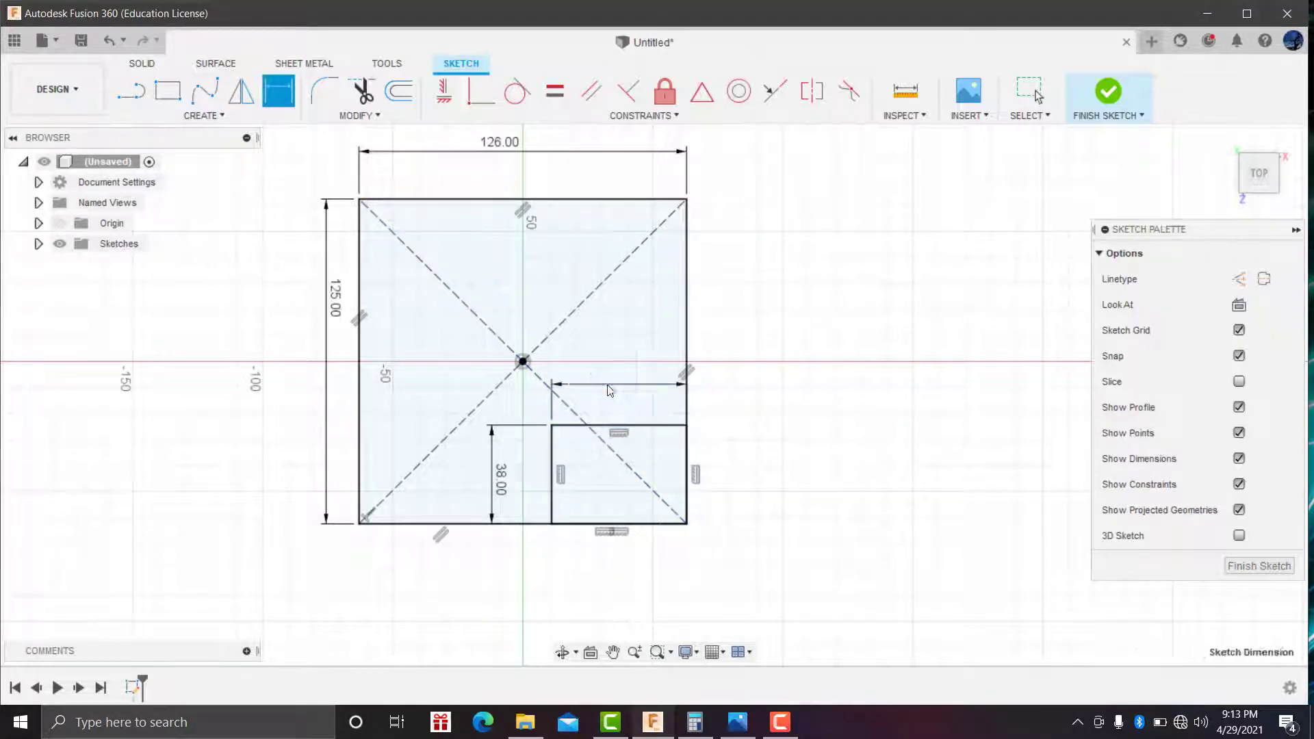
{"action": "left_click", "coordinate": [609, 384]}
{"action": "type", "text": "57"}
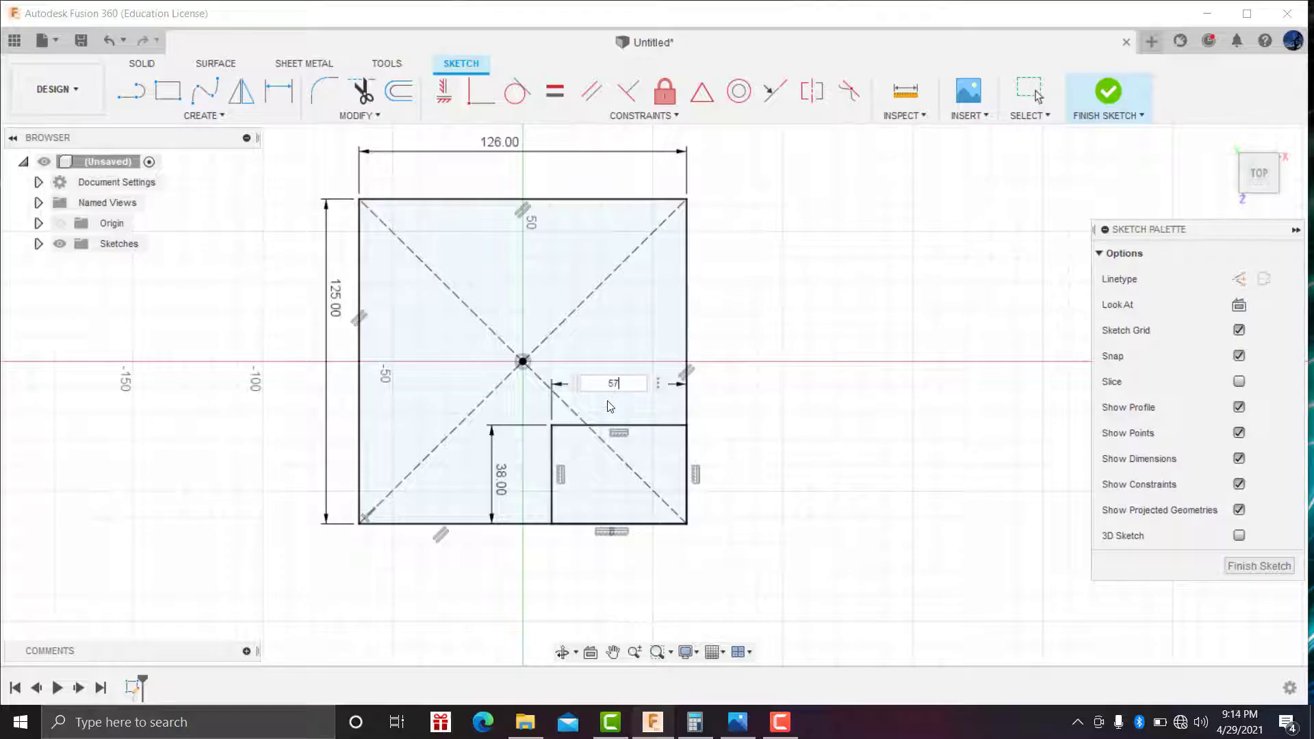
{"action": "key", "text": "Return"}
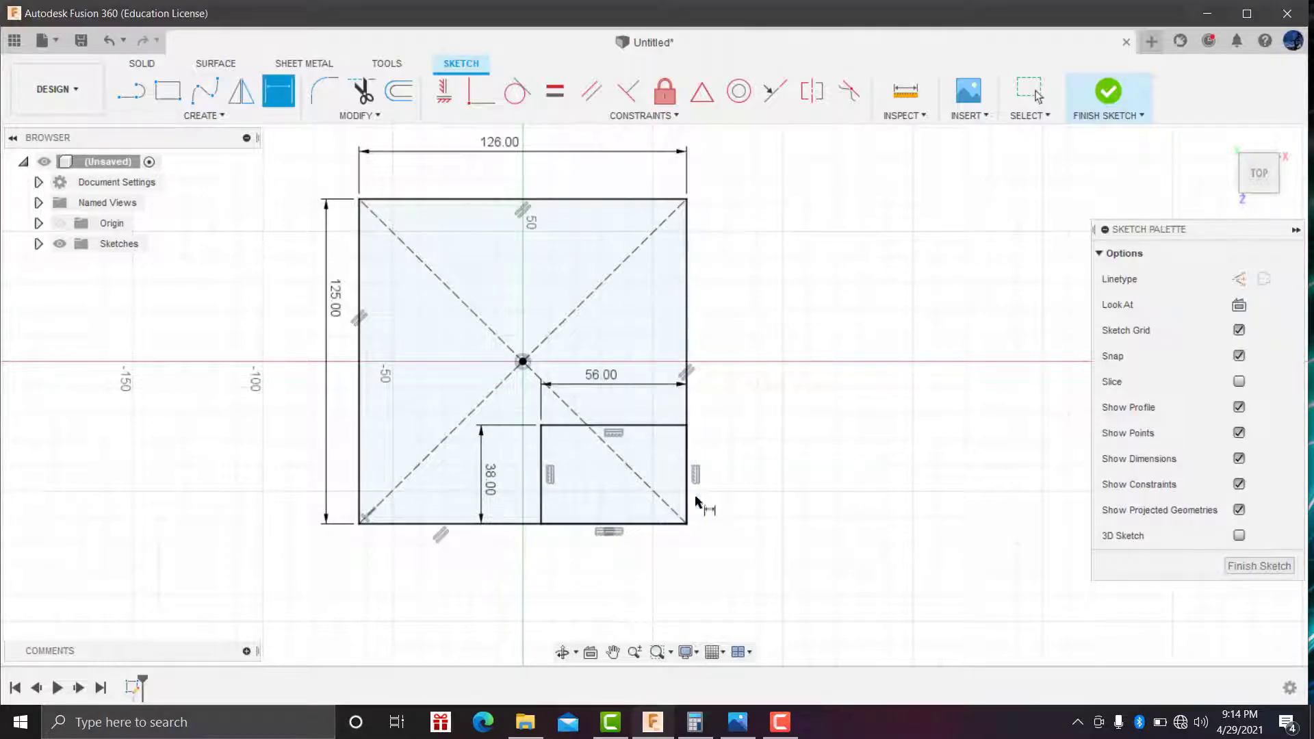
{"action": "left_click", "coordinate": [737, 722]}
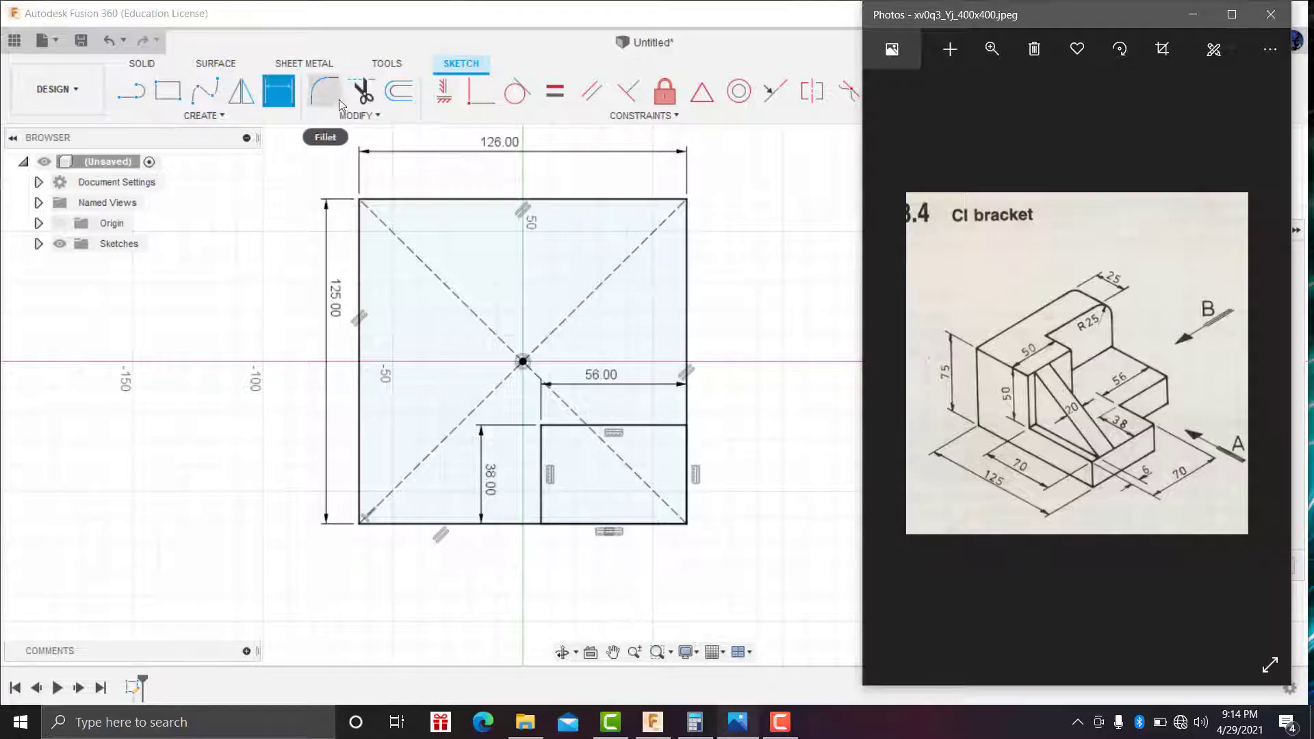
Trim the corner rectangle's right and bottom edges away, then finish the sketch.
{"action": "left_click", "coordinate": [362, 93]}
{"action": "left_click", "coordinate": [686, 483]}
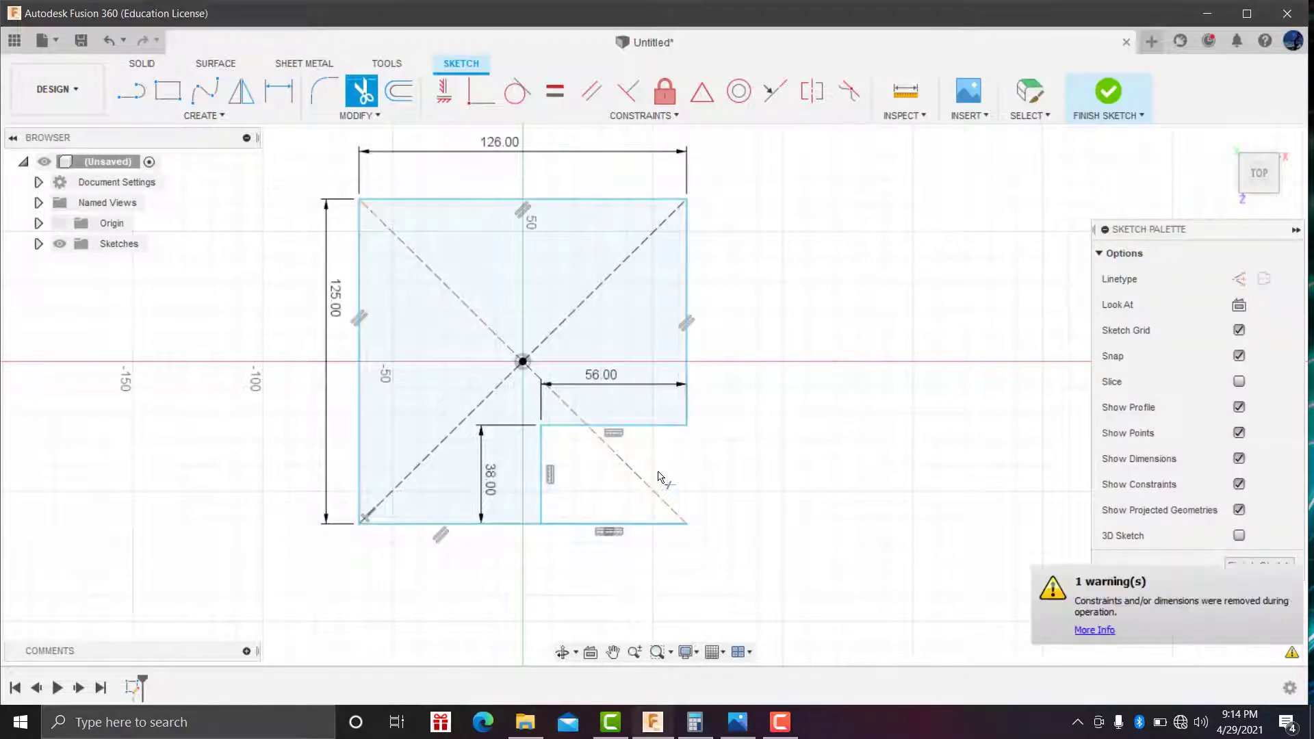
{"action": "left_click", "coordinate": [627, 524]}
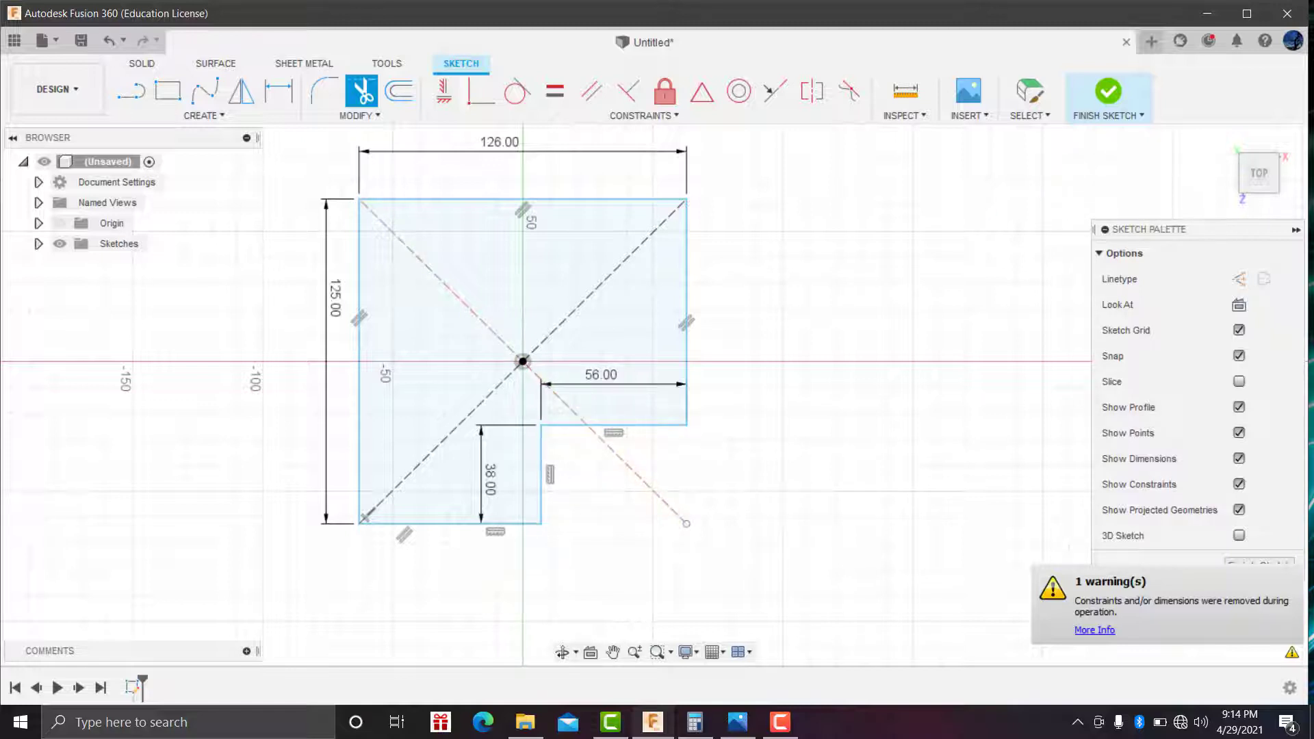
{"action": "left_click", "coordinate": [1109, 91]}
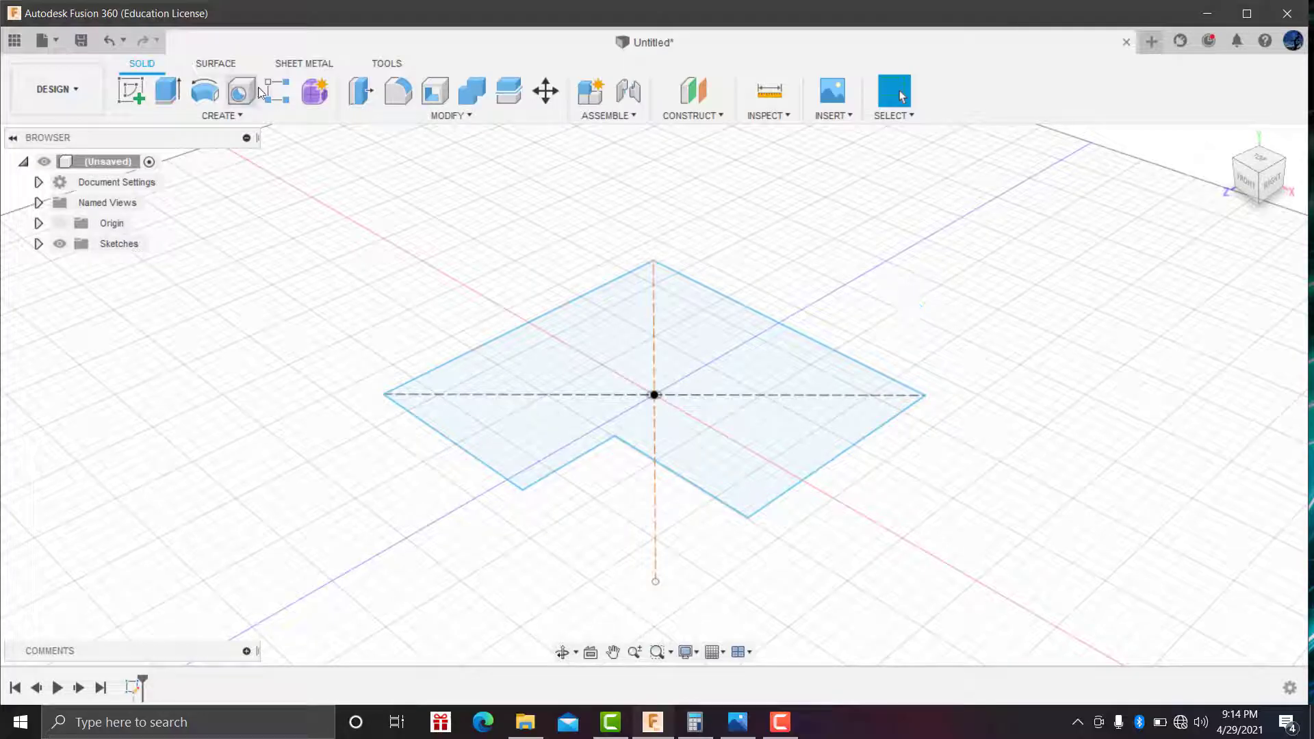
Extrude the L profile by 25 mm after checking the drawing's base thickness.
{"action": "left_click", "coordinate": [173, 99]}
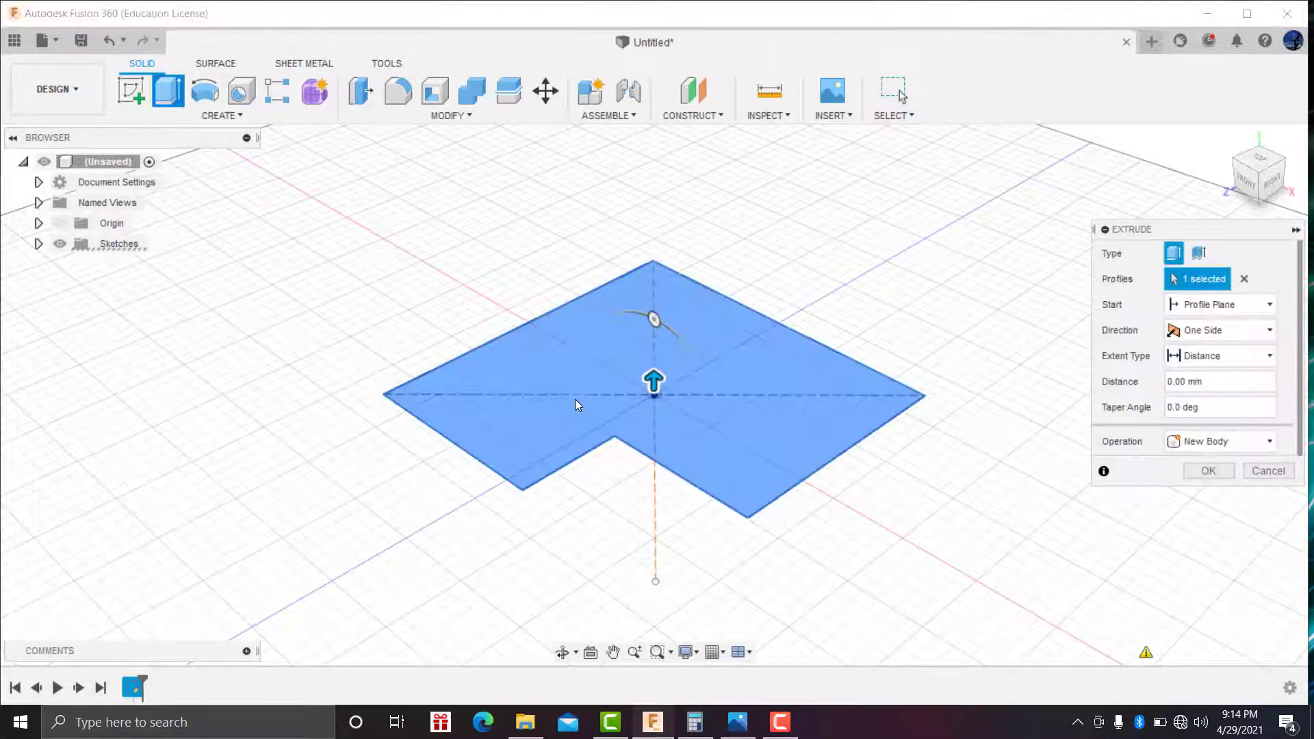
{"action": "left_click", "coordinate": [737, 722]}
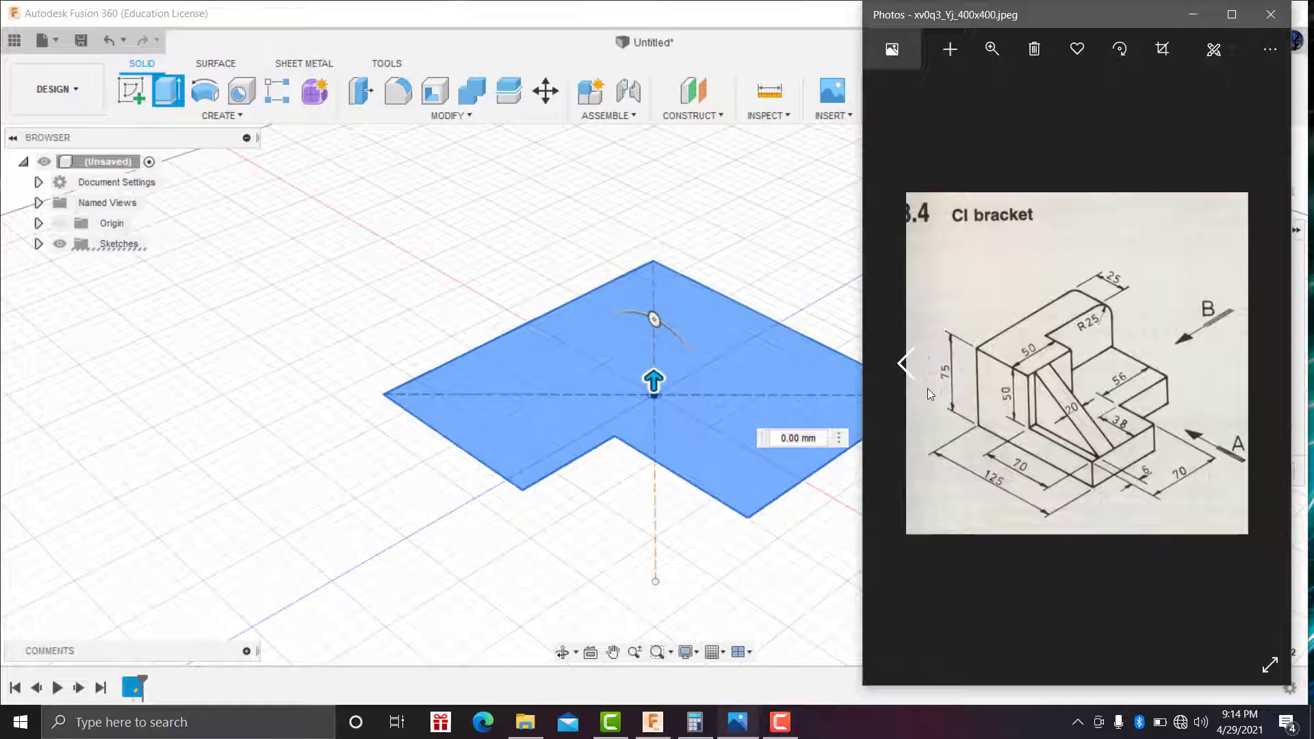
{"action": "mouse_move", "coordinate": [930, 380]}
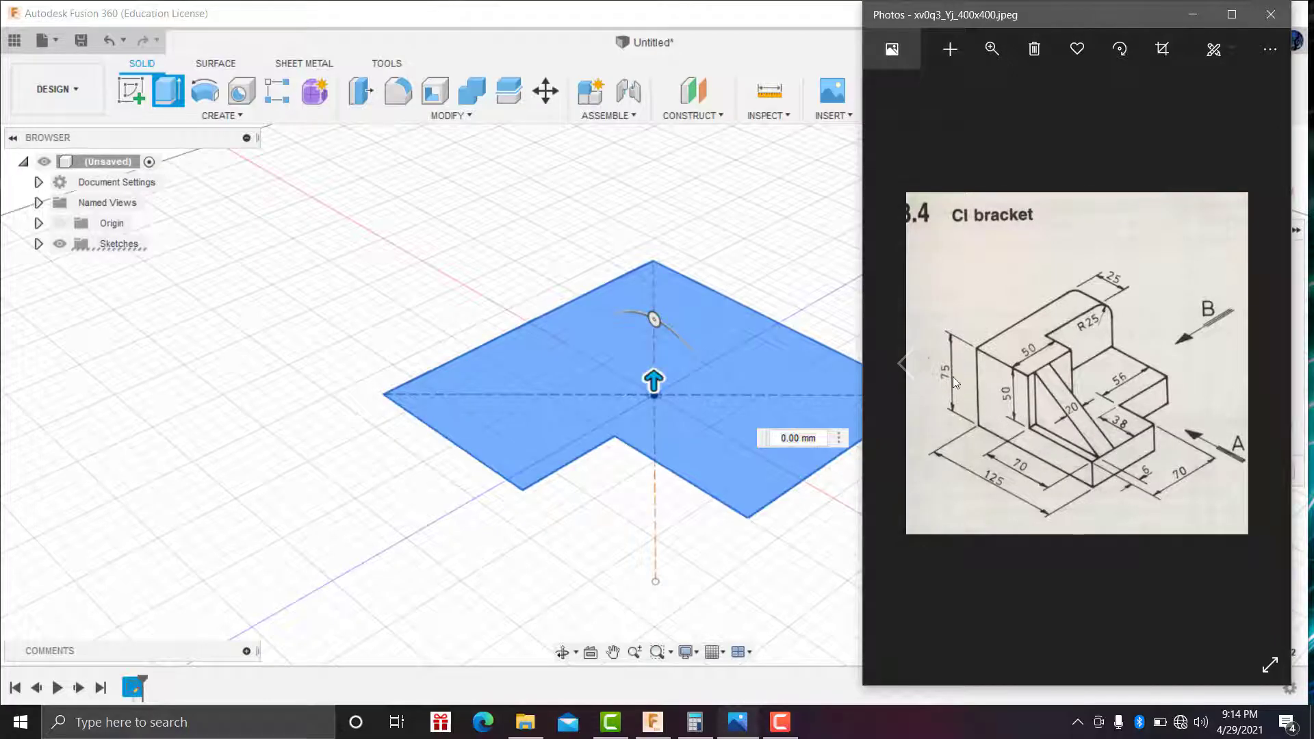
{"action": "left_click", "coordinate": [826, 442]}
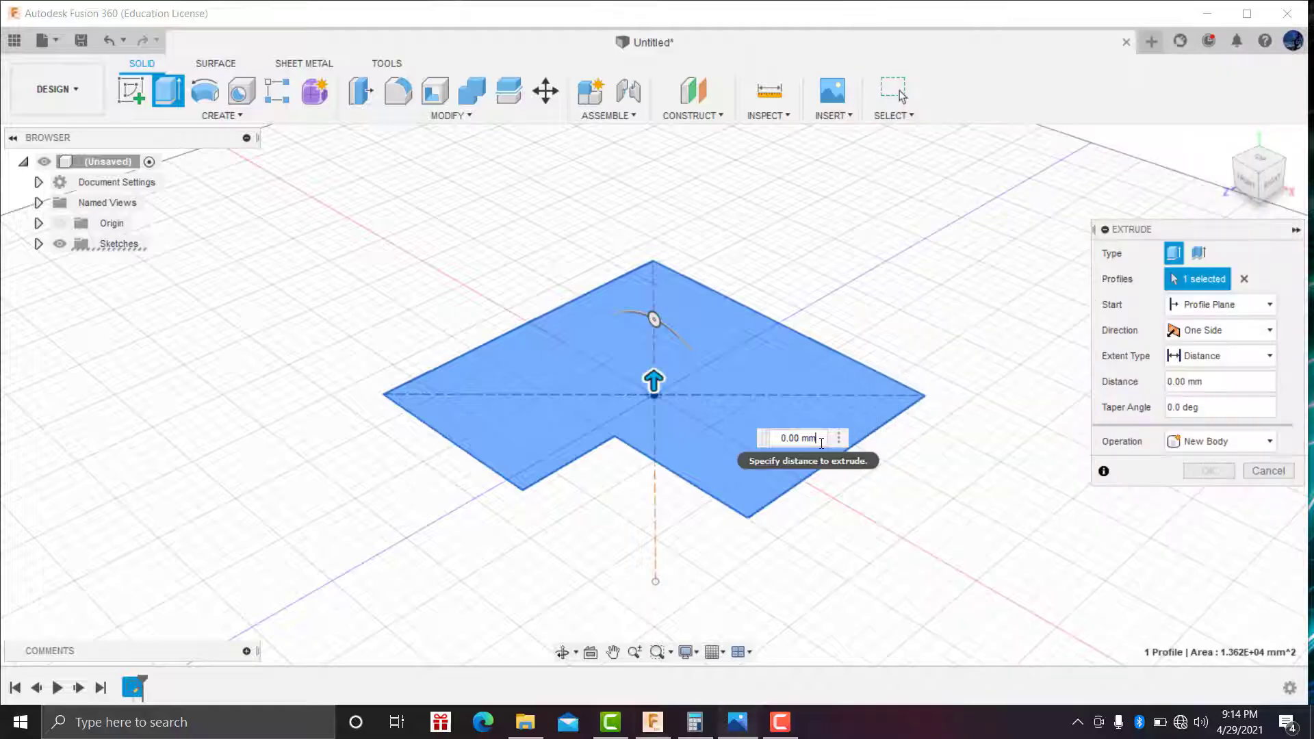
{"action": "type", "text": "25"}
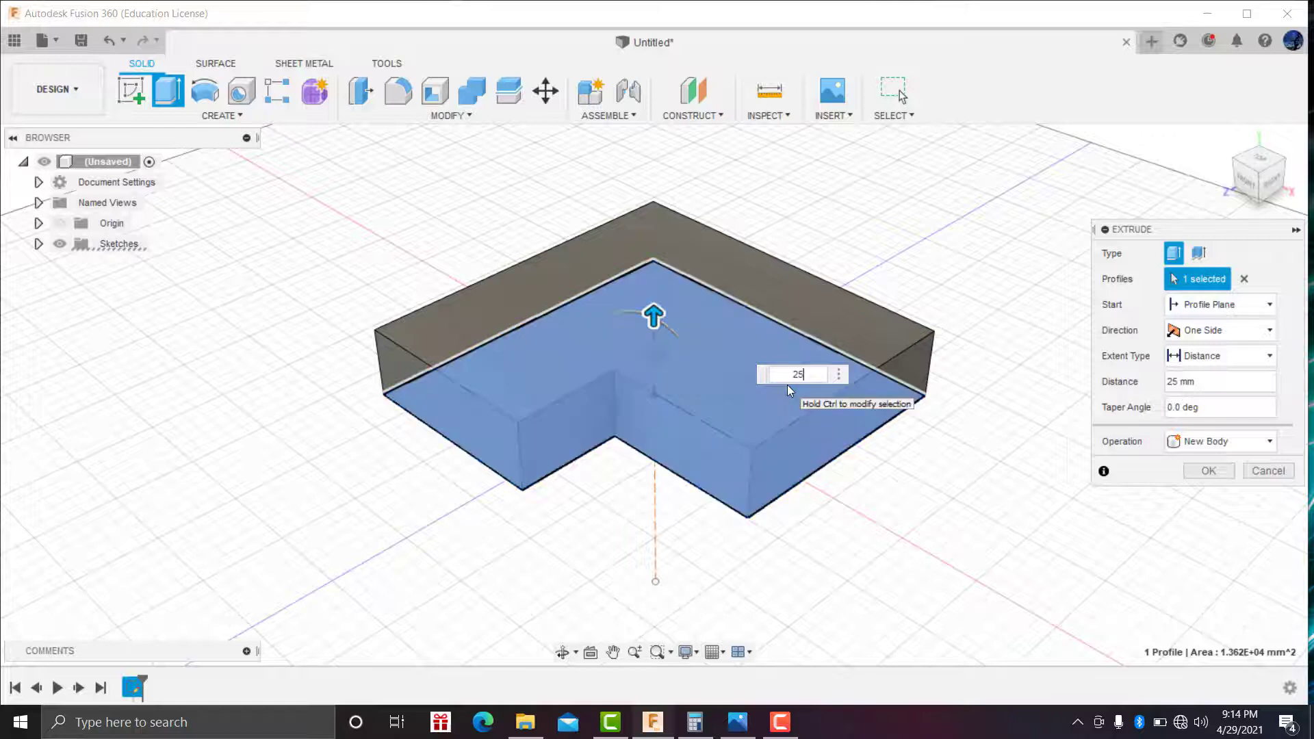
{"action": "key", "text": "Return"}
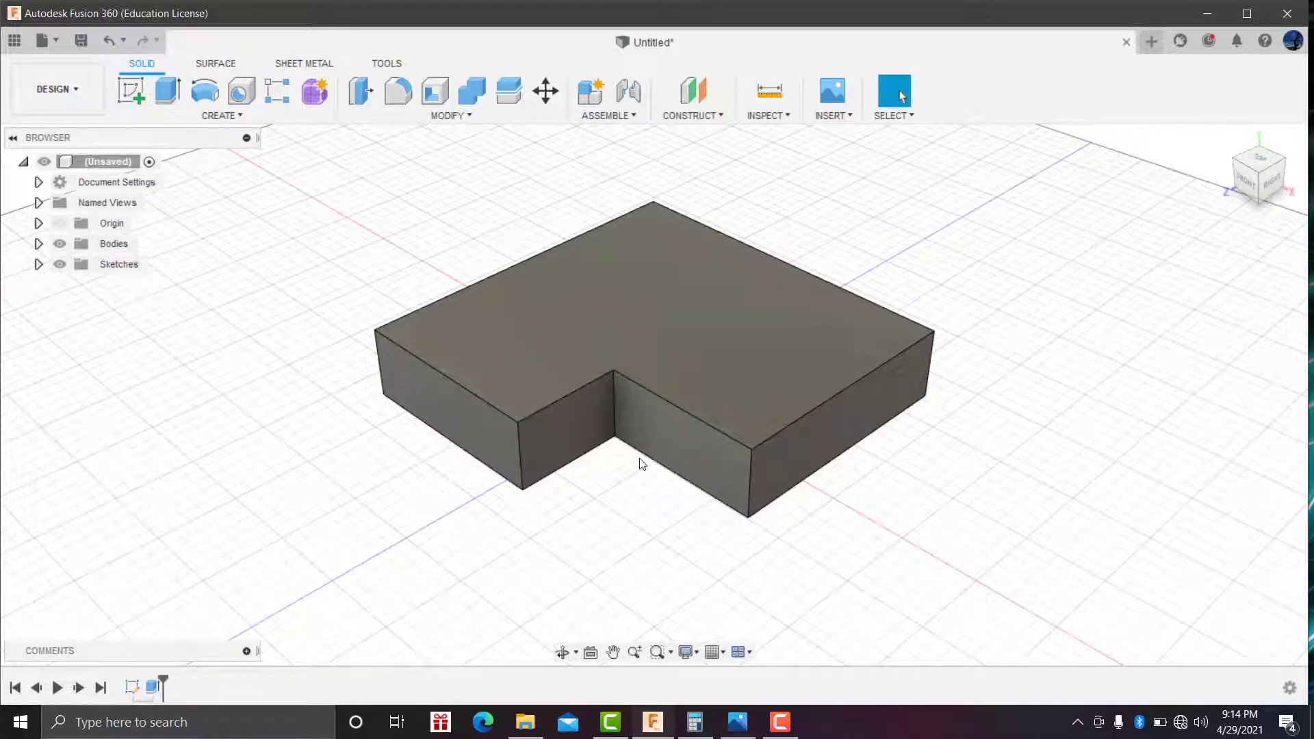
Start a new sketch on the base block's top face.
{"action": "left_click", "coordinate": [130, 88]}
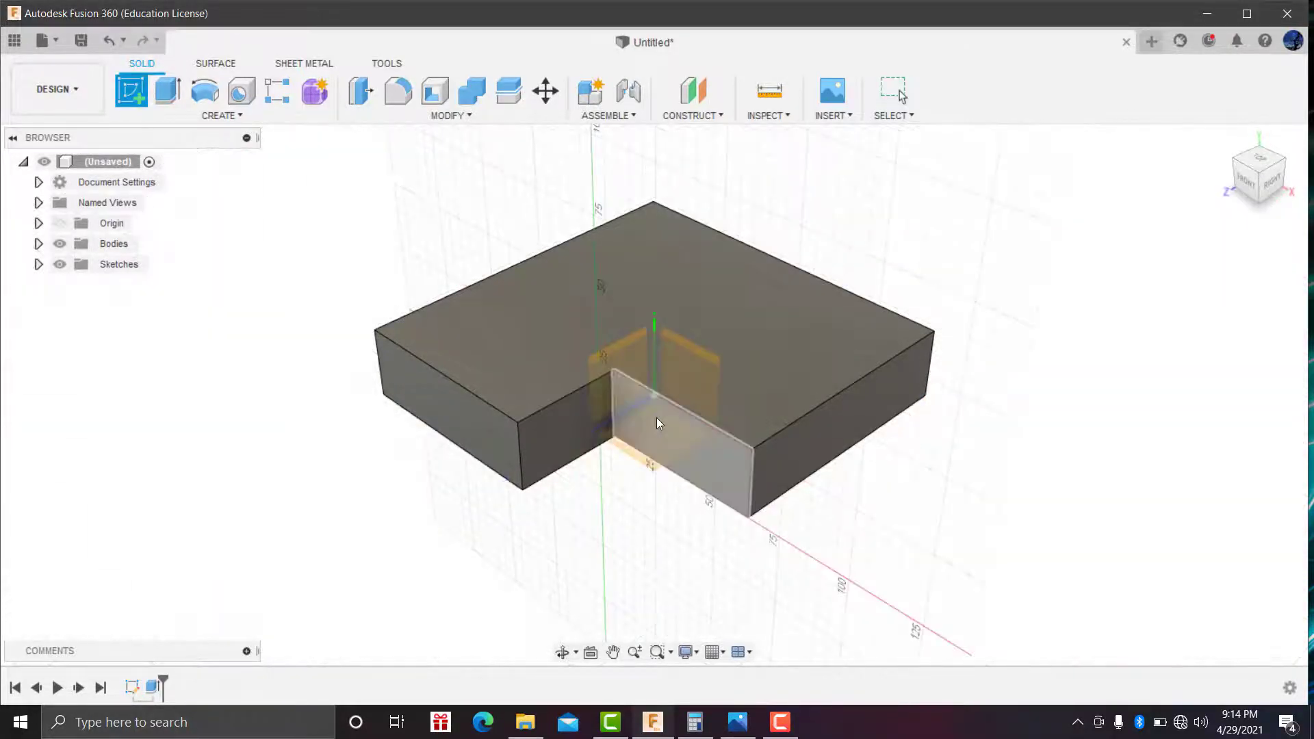
{"action": "left_click", "coordinate": [775, 326]}
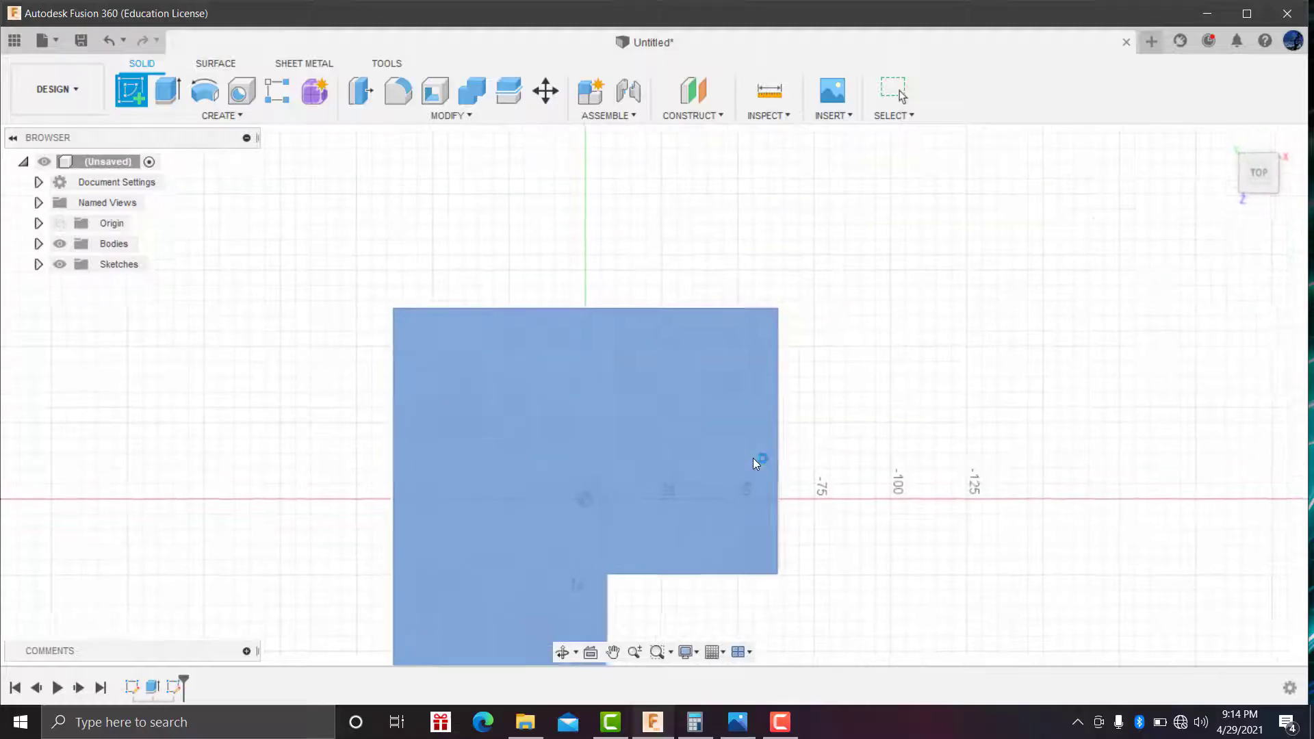
{"action": "scroll", "coordinate": [729, 414], "scroll_direction": "down", "scroll_amount": 2}
{"action": "scroll", "coordinate": [729, 413], "scroll_direction": "down", "scroll_amount": 2}
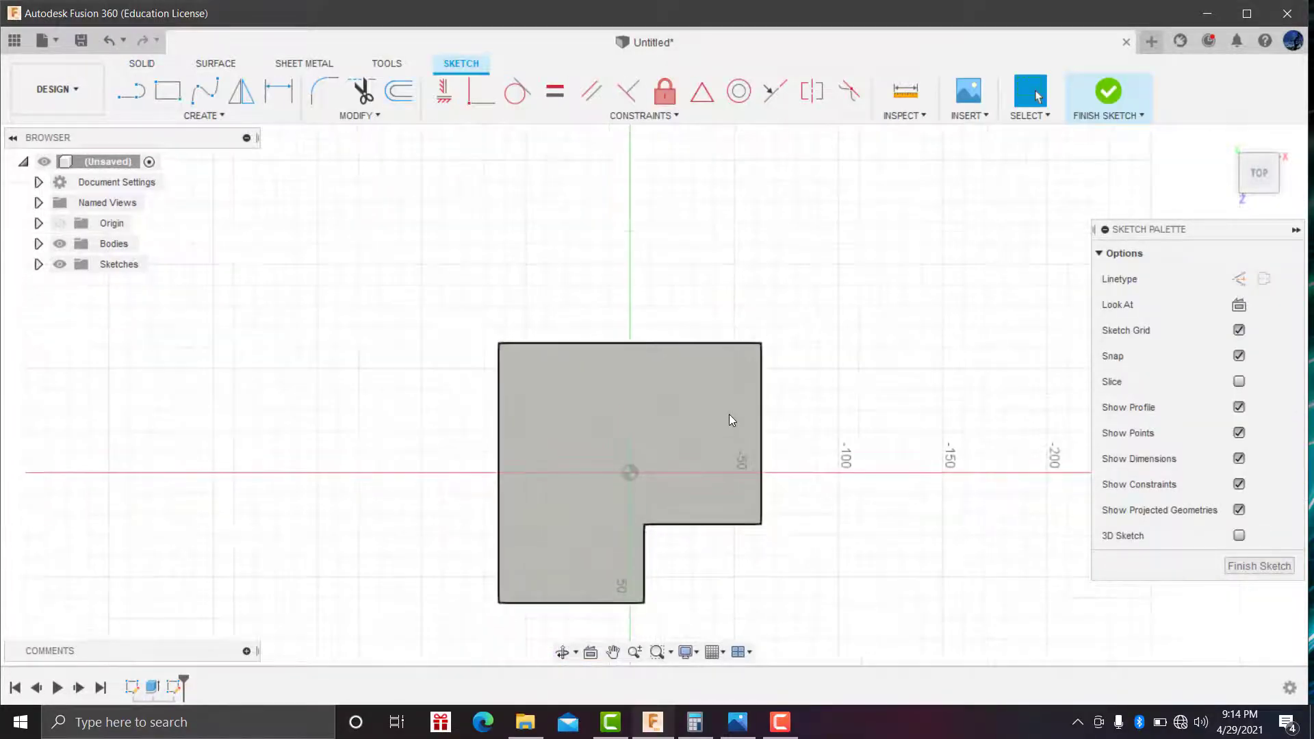
{"action": "scroll", "coordinate": [729, 414], "scroll_direction": "down", "scroll_amount": 2}
{"action": "scroll", "coordinate": [673, 546], "scroll_direction": "up", "scroll_amount": 2}
{"action": "left_click", "coordinate": [738, 722]}
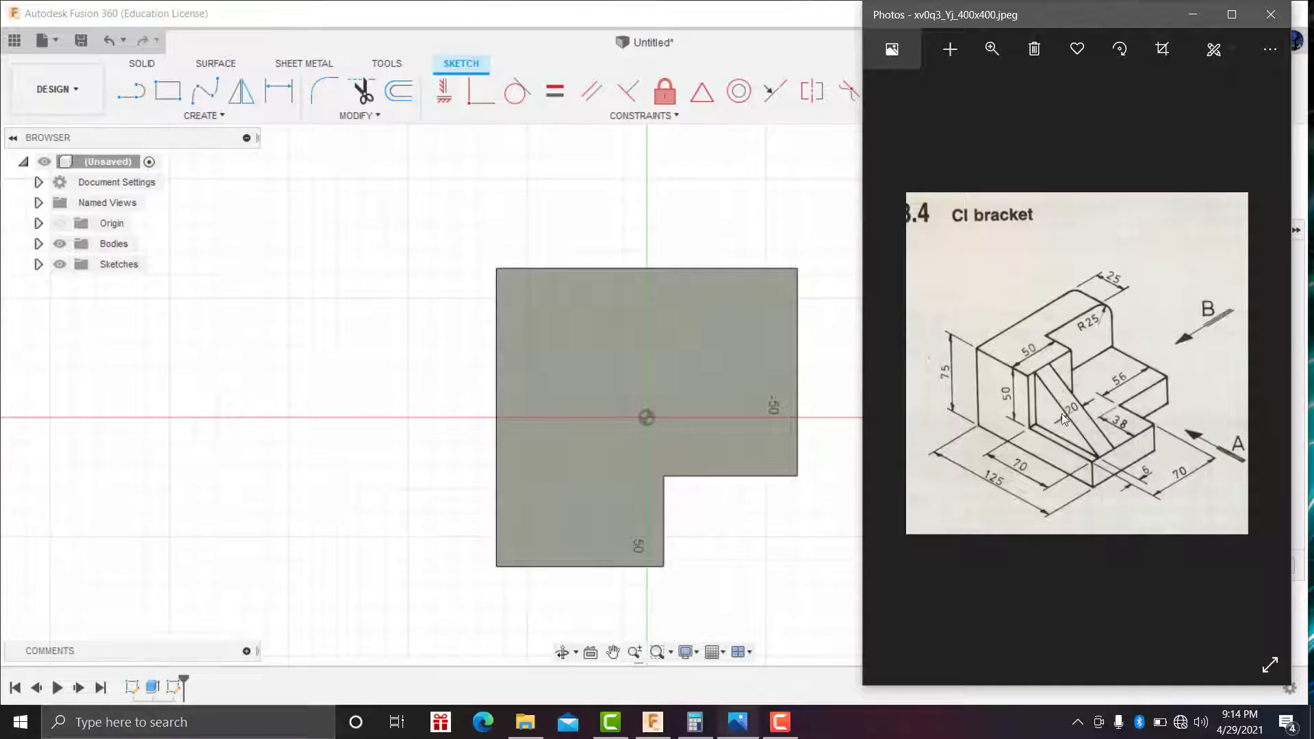
Draw three rectangles: a top-edge strip, one near the centre, and a narrow left-edge one.
{"action": "left_click", "coordinate": [168, 91]}
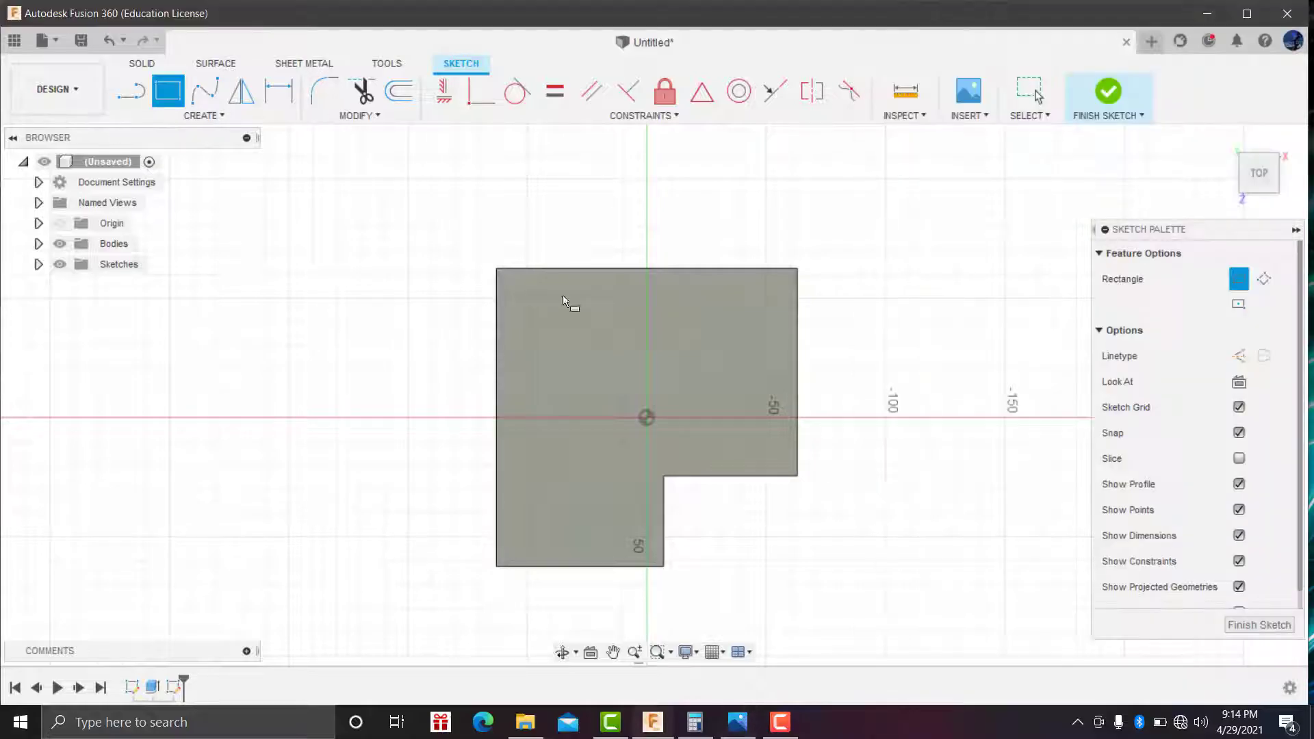
{"action": "left_click", "coordinate": [497, 269]}
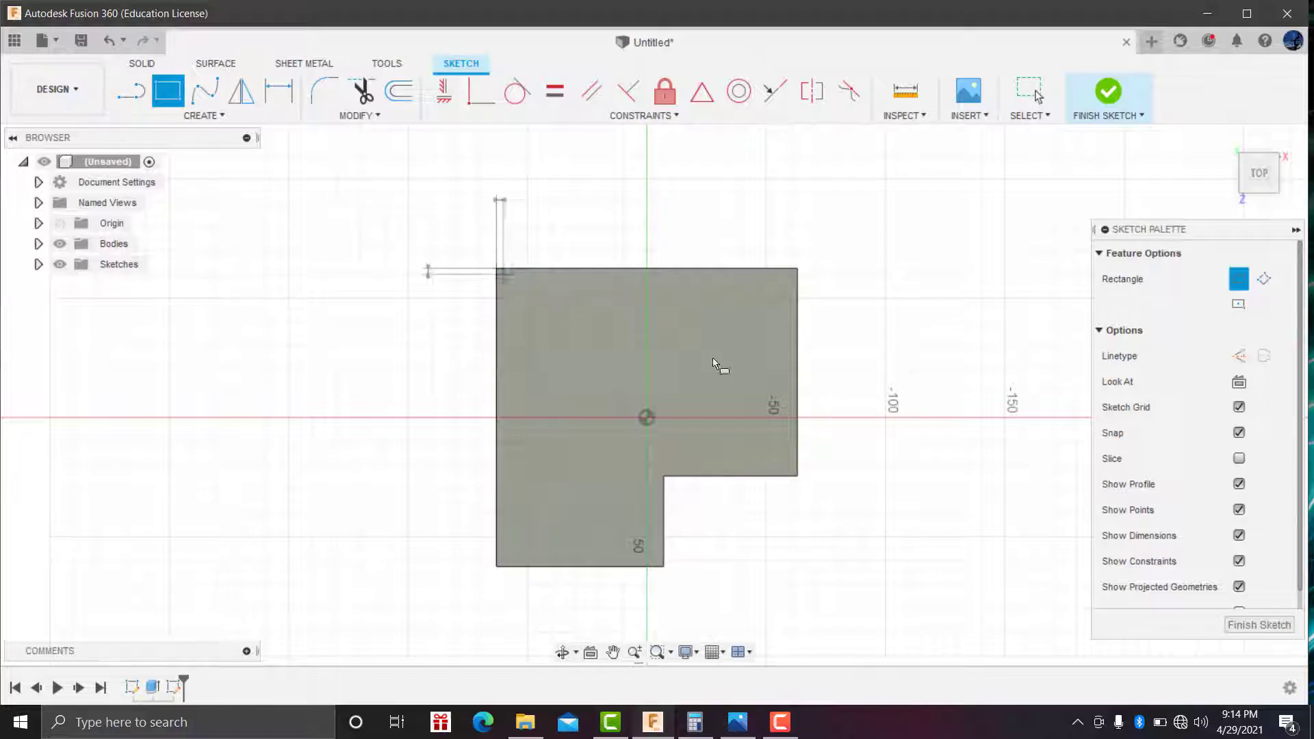
{"action": "left_click", "coordinate": [798, 341]}
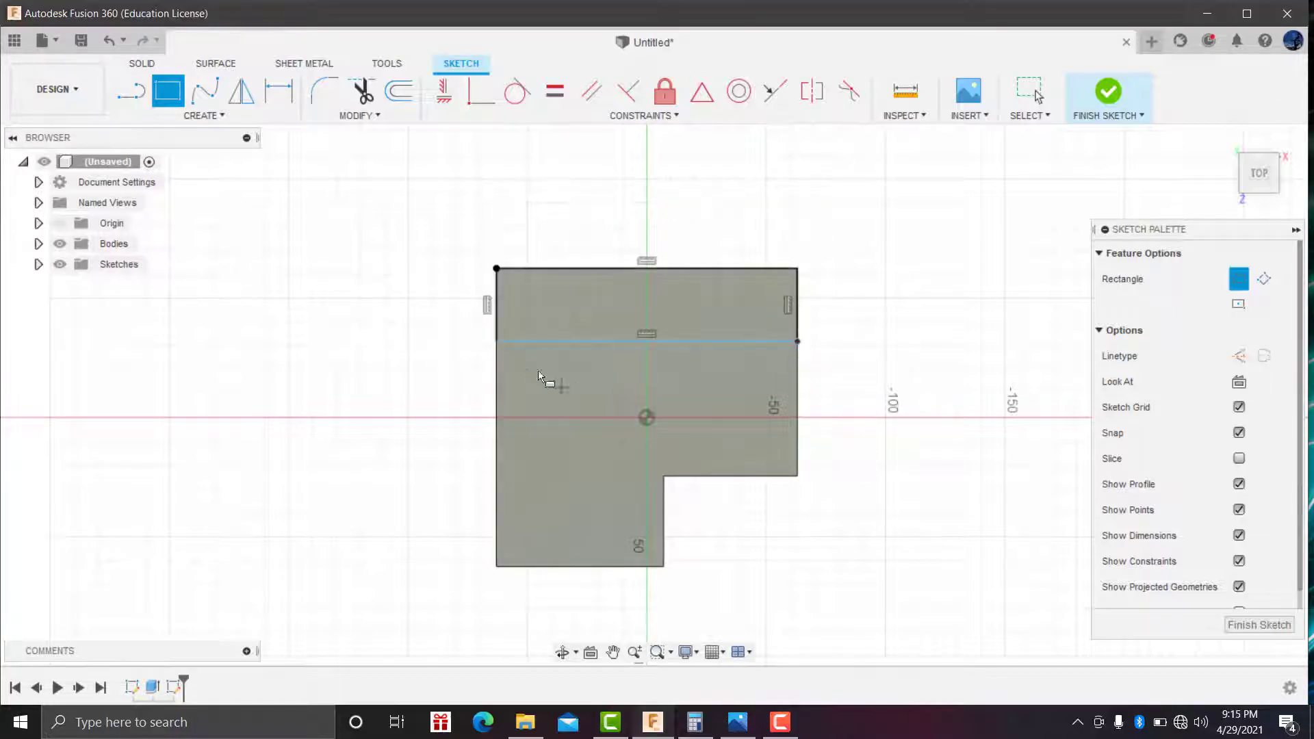
{"action": "left_click", "coordinate": [497, 340]}
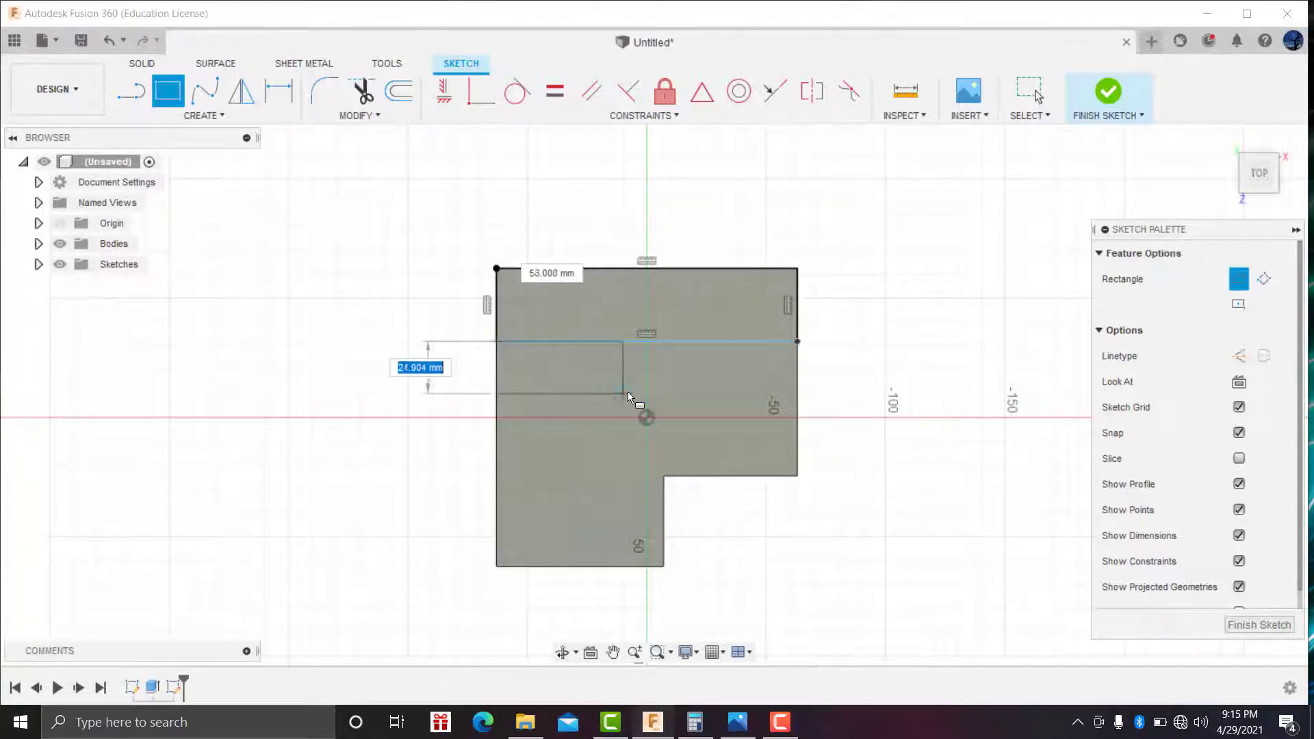
{"action": "left_click", "coordinate": [621, 441]}
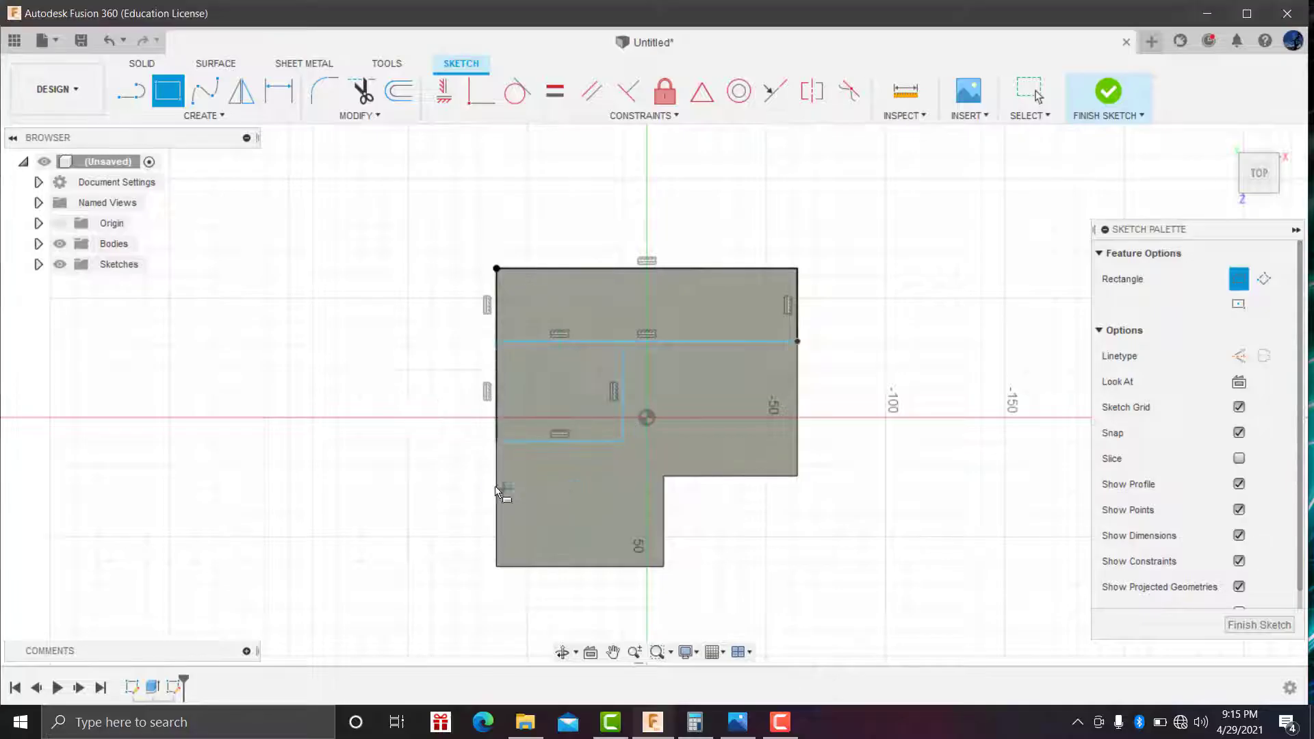
{"action": "left_click", "coordinate": [516, 442]}
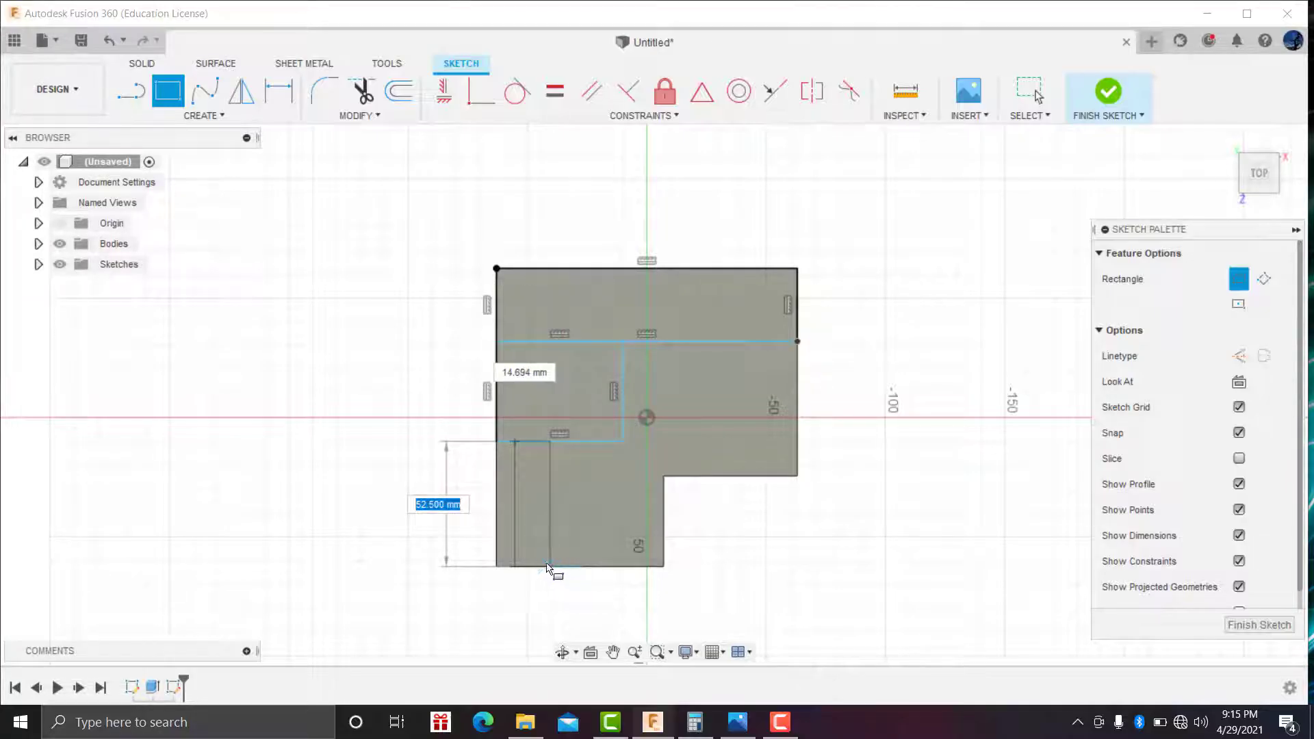
{"action": "left_click", "coordinate": [544, 567]}
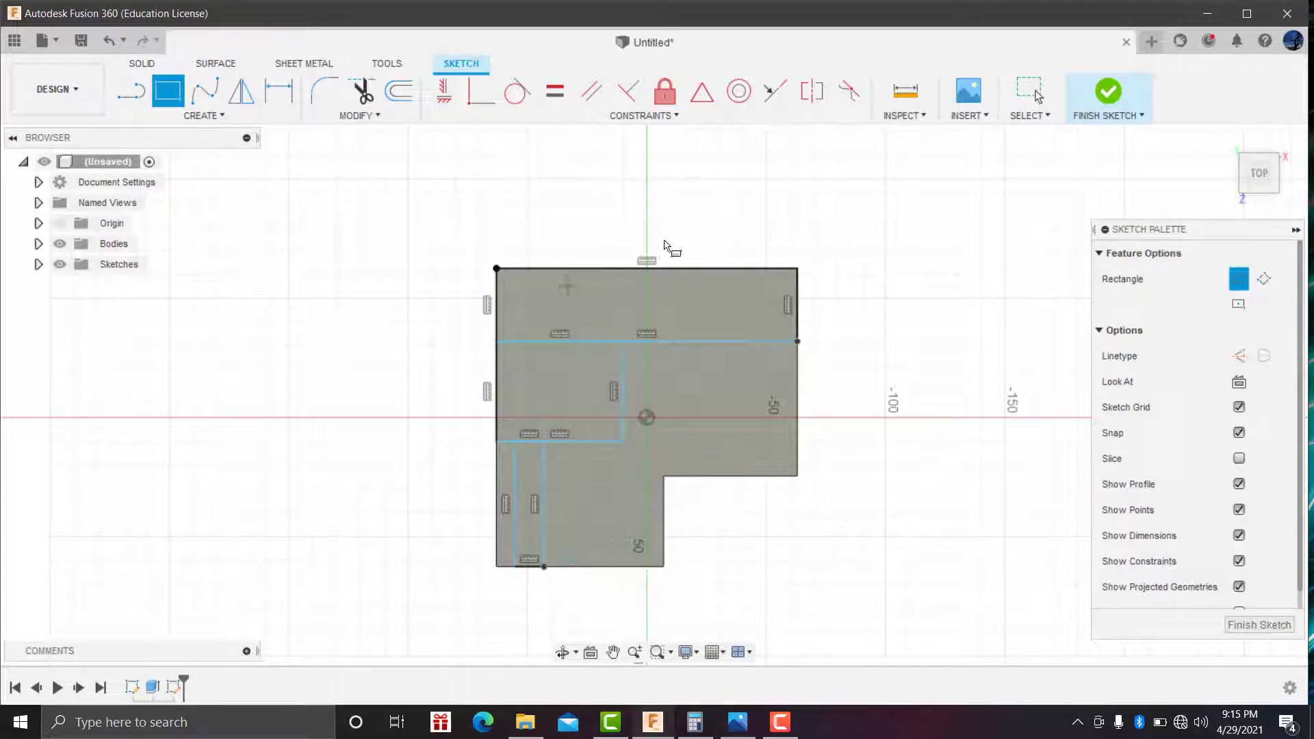
{"action": "left_click", "coordinate": [279, 92]}
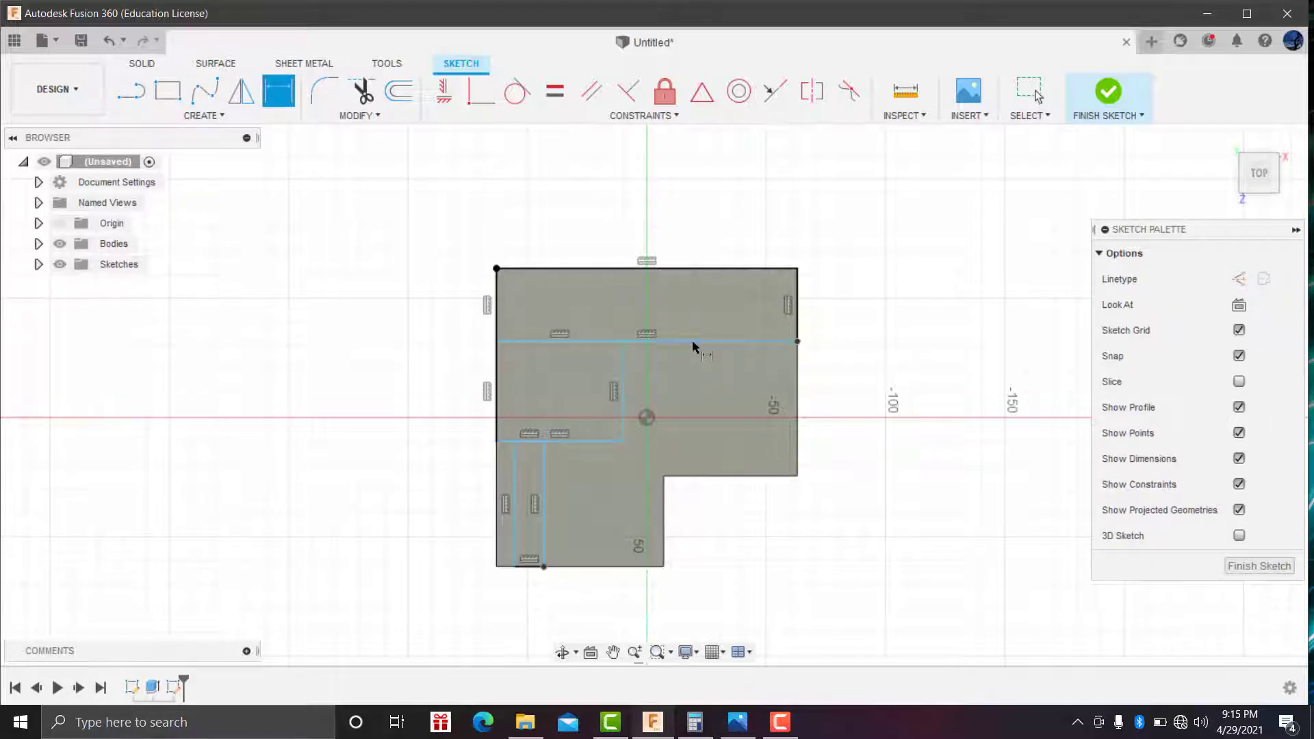
Dimension the top strip's height to 25 mm.
{"action": "left_click", "coordinate": [695, 342]}
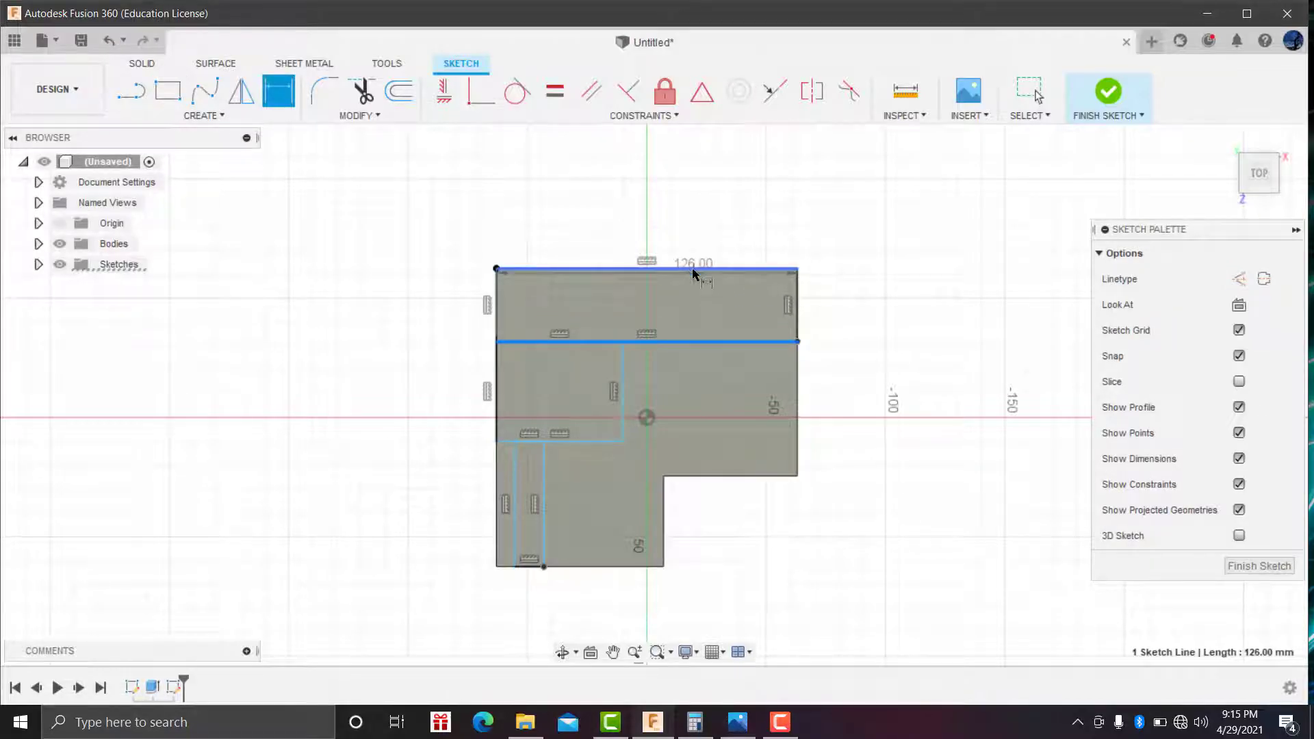
{"action": "left_click", "coordinate": [688, 270]}
{"action": "left_click", "coordinate": [852, 318]}
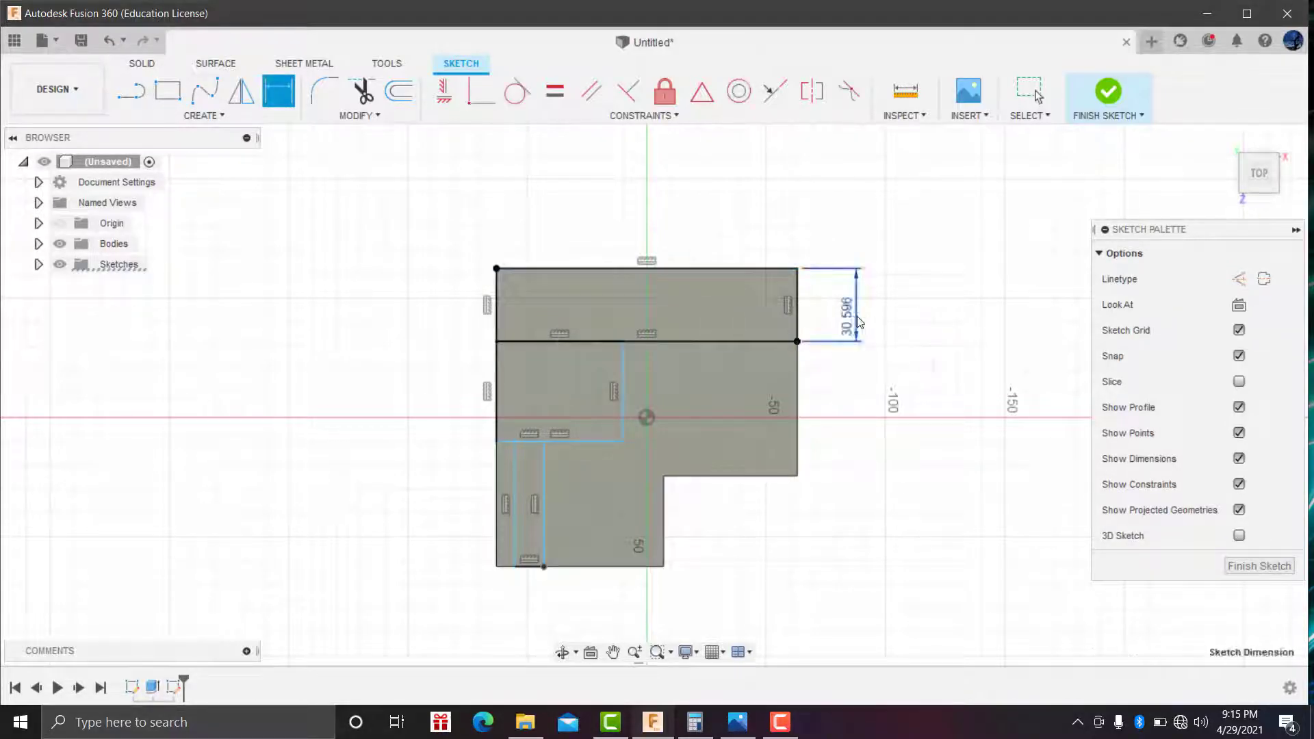
{"action": "left_click", "coordinate": [738, 722]}
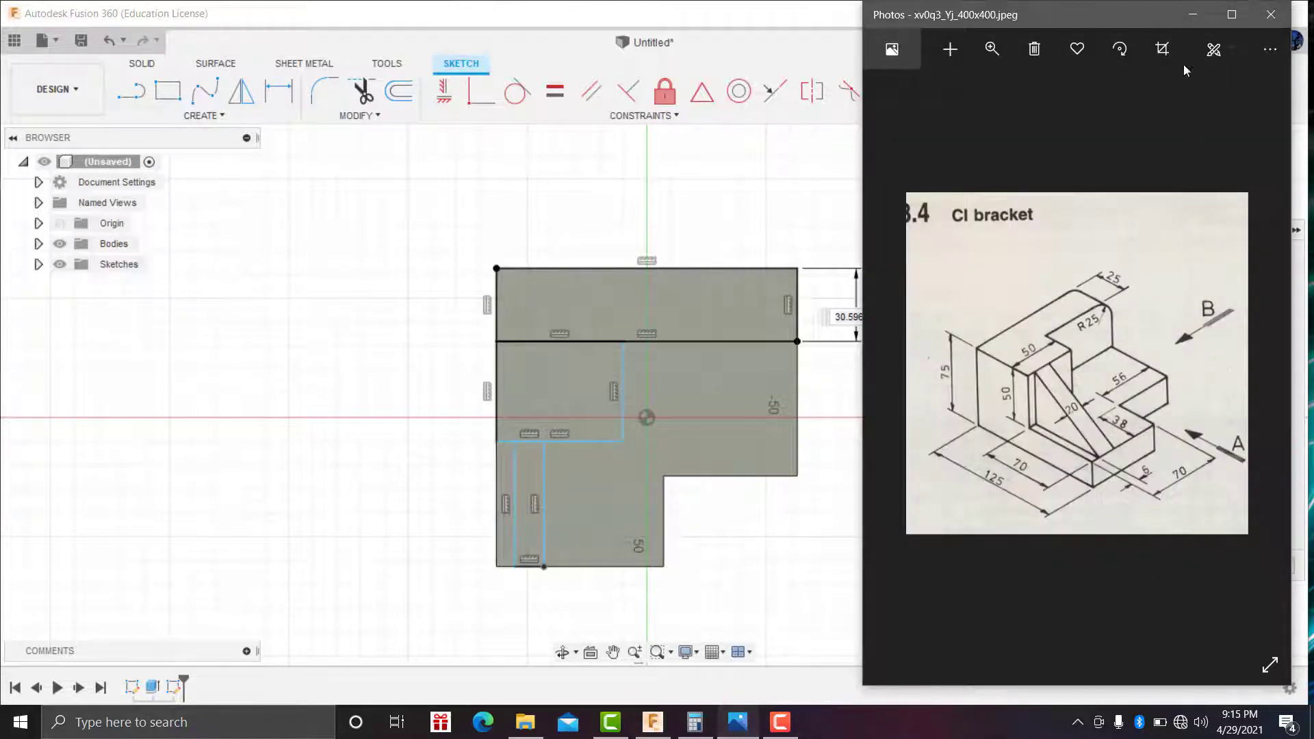
{"action": "left_click", "coordinate": [1184, 18]}
{"action": "left_click_drag", "start_coordinate": [897, 316], "coordinate": [814, 316]}
{"action": "type", "text": "25"}
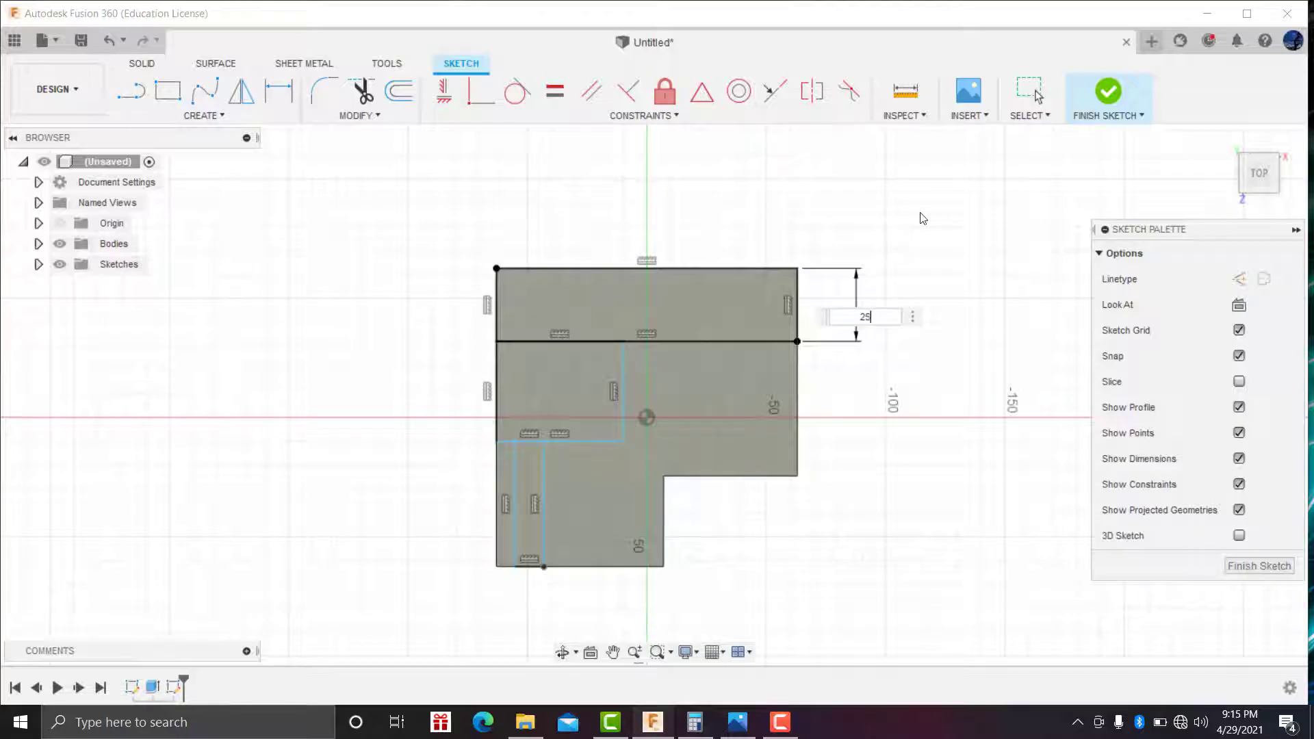
{"action": "key", "text": "Return"}
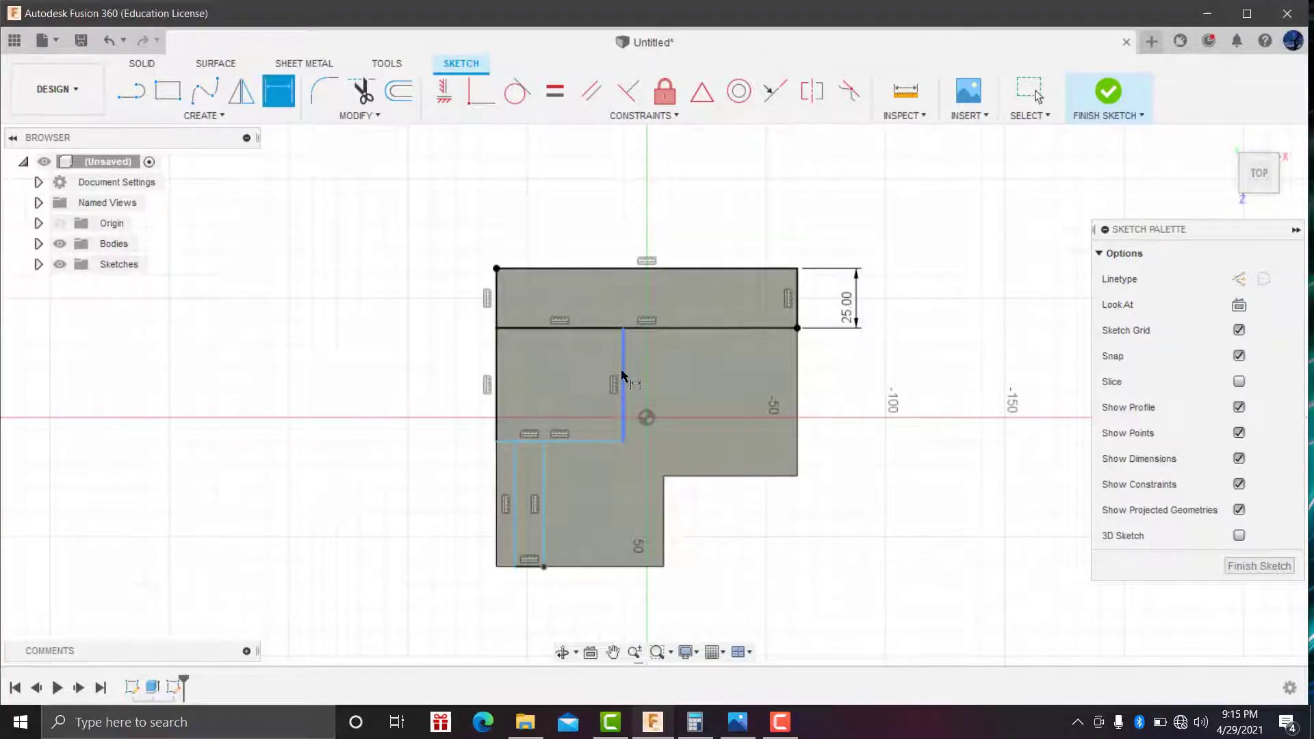
Change the inner rectangle's width dimension from 53 to 50 mm.
{"action": "left_click", "coordinate": [621, 368]}
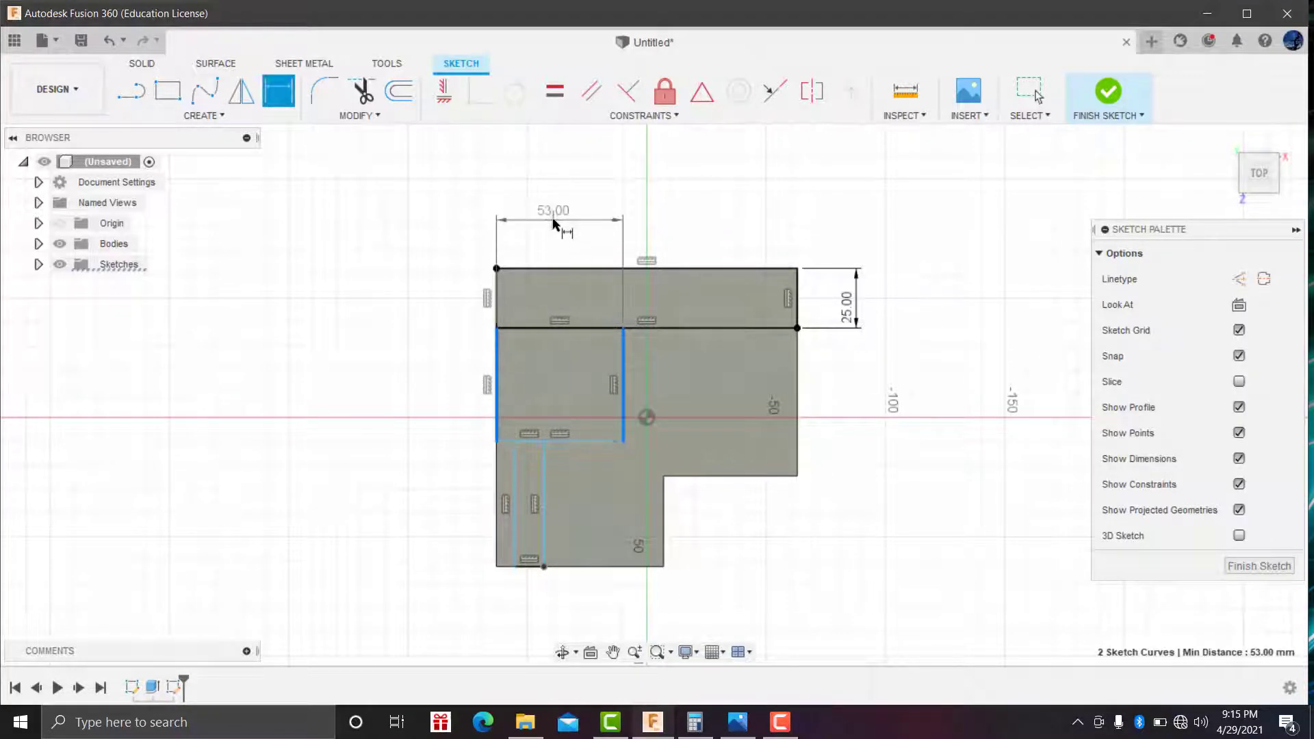
{"action": "left_click", "coordinate": [556, 220]}
{"action": "left_click", "coordinate": [743, 719]}
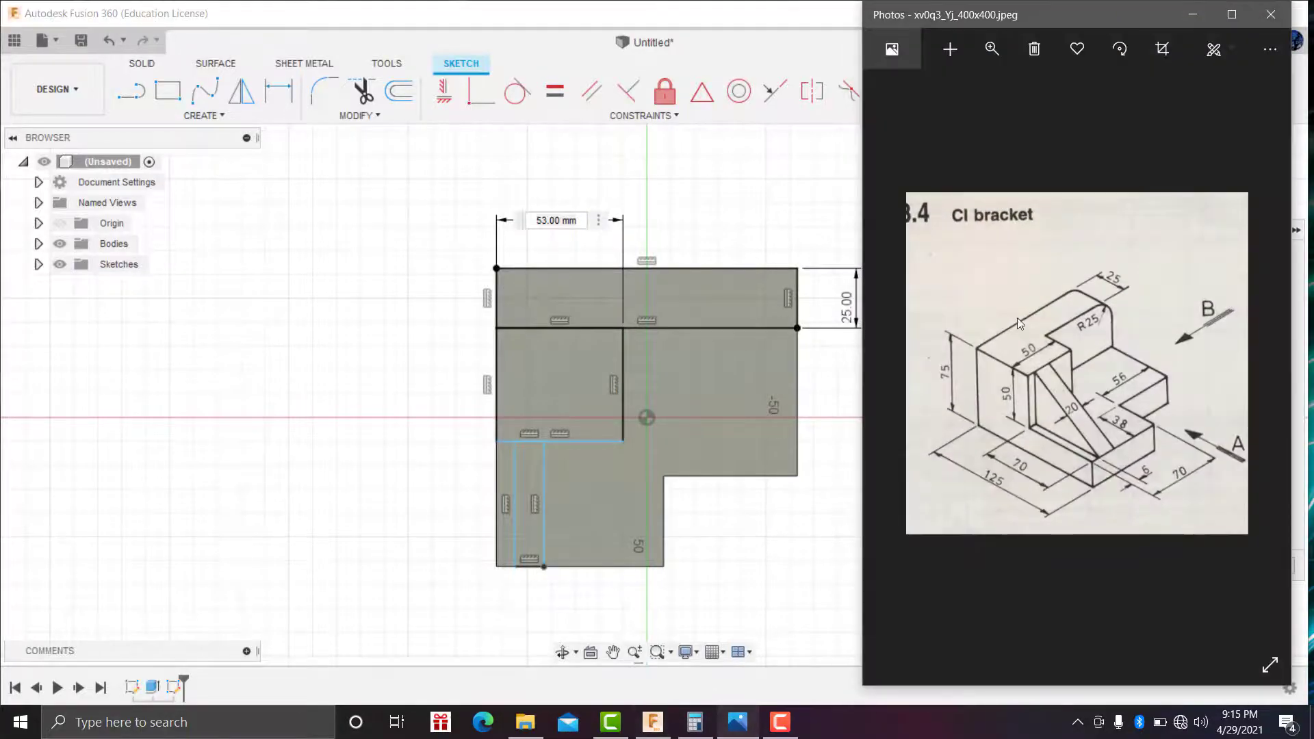
{"action": "left_click", "coordinate": [1178, 14]}
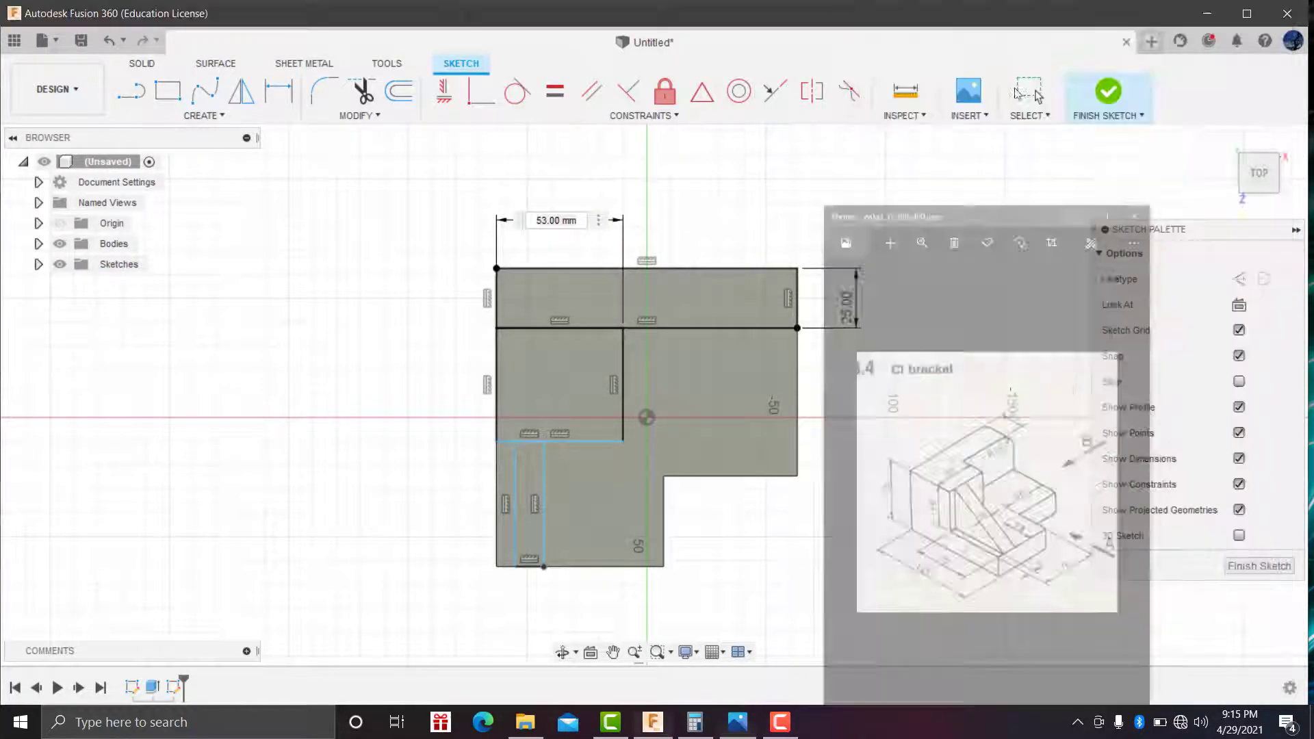
{"action": "left_click", "coordinate": [586, 218]}
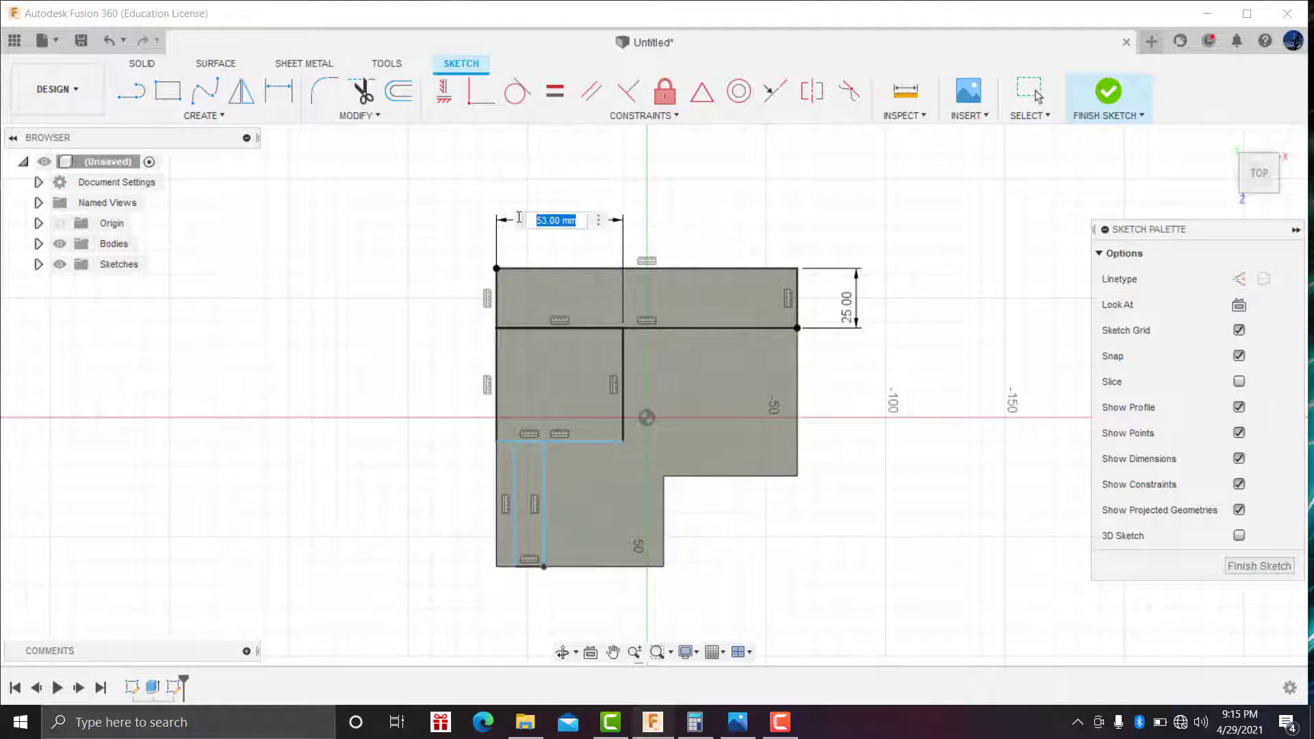
{"action": "type", "text": "50"}
{"action": "key", "text": "Return"}
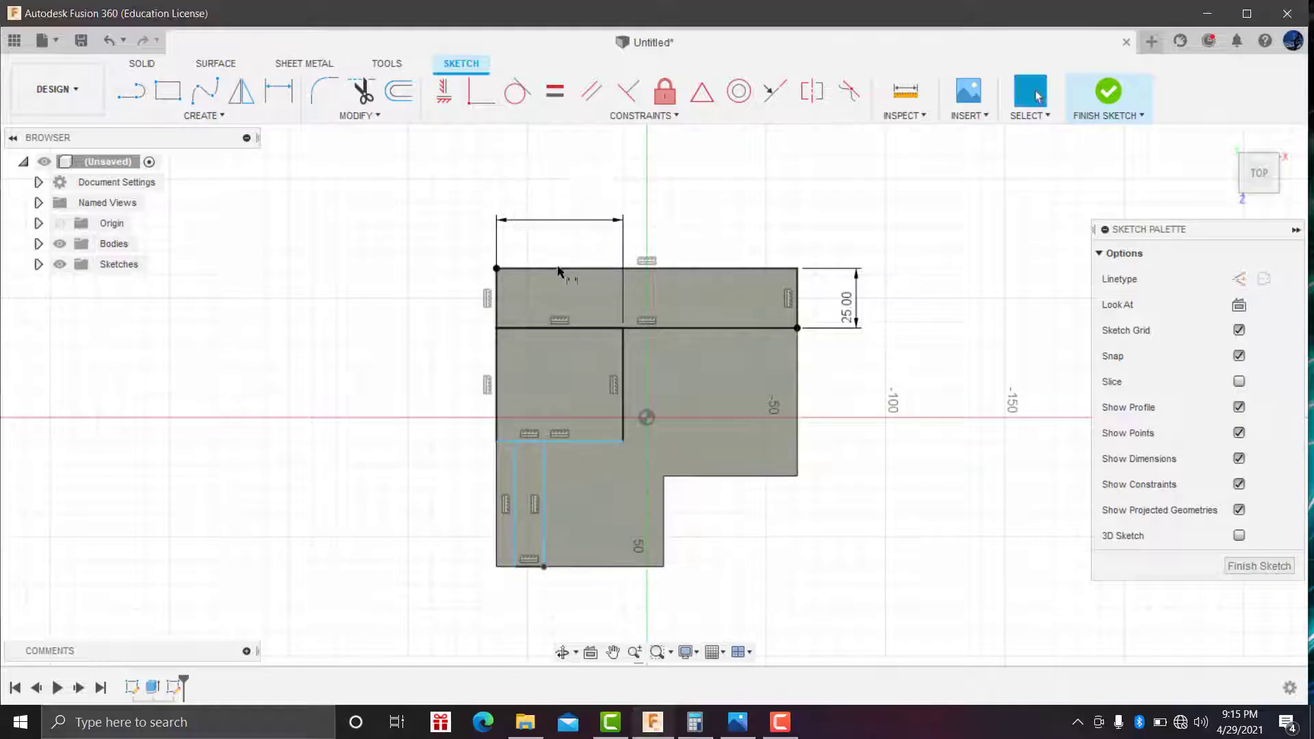
Start a height dimension on the left line and check the reference drawing.
{"action": "left_click", "coordinate": [488, 369]}
{"action": "left_click", "coordinate": [397, 354]}
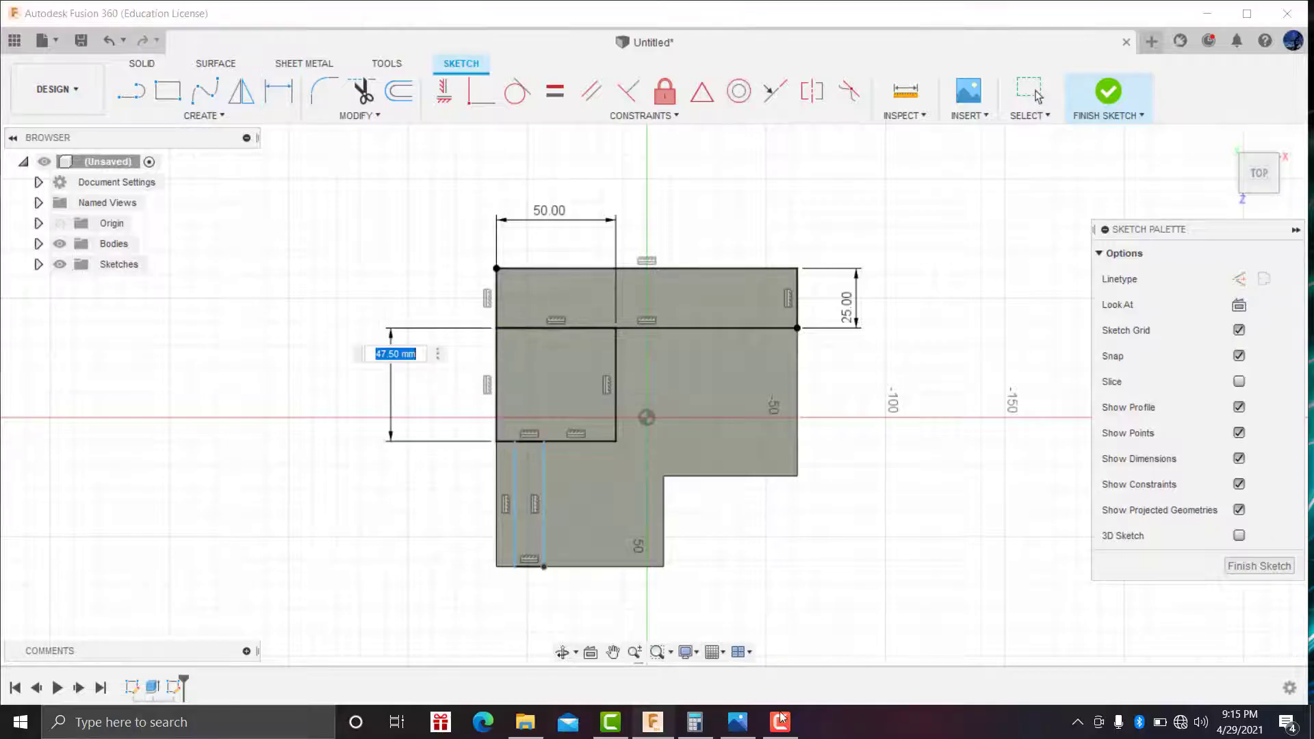
{"action": "left_click", "coordinate": [737, 723]}
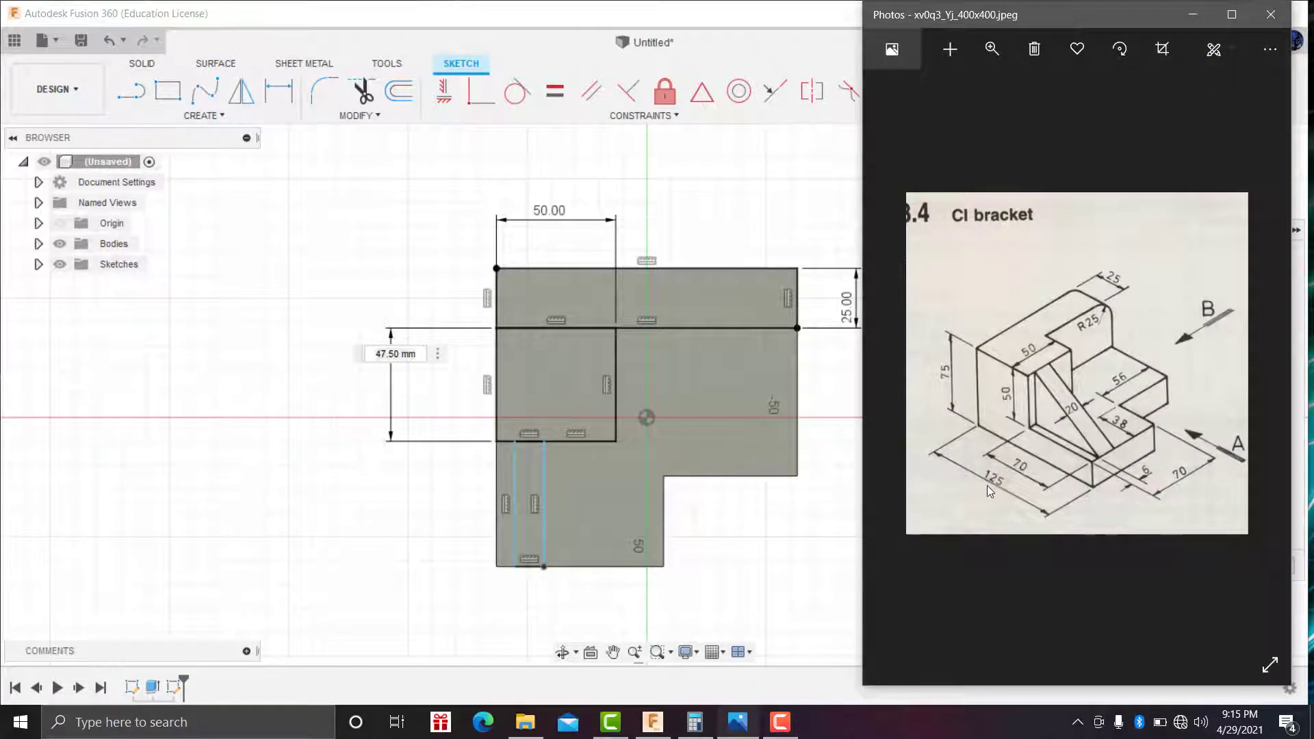
Calculate 125 − 70 = 55 in Calculator and minimize it.
{"action": "left_click", "coordinate": [694, 722]}
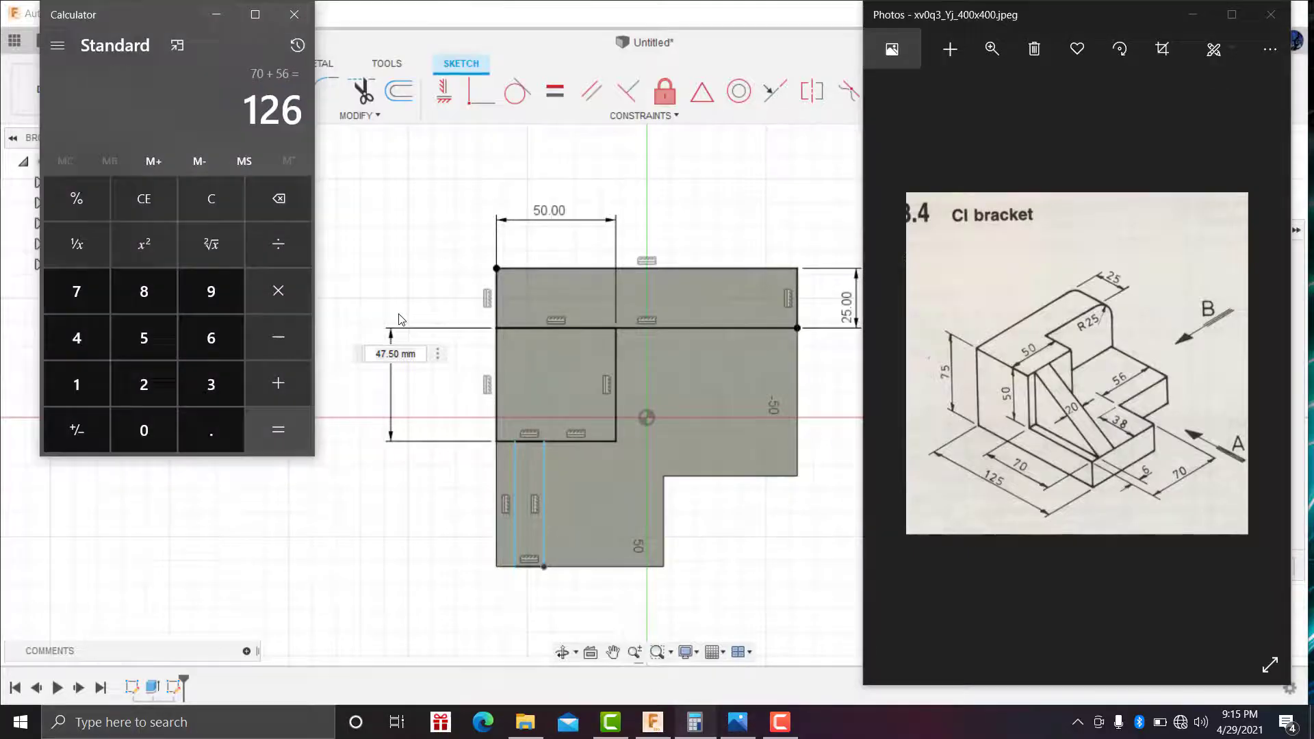
{"action": "left_click", "coordinate": [216, 205]}
{"action": "left_click", "coordinate": [81, 389]}
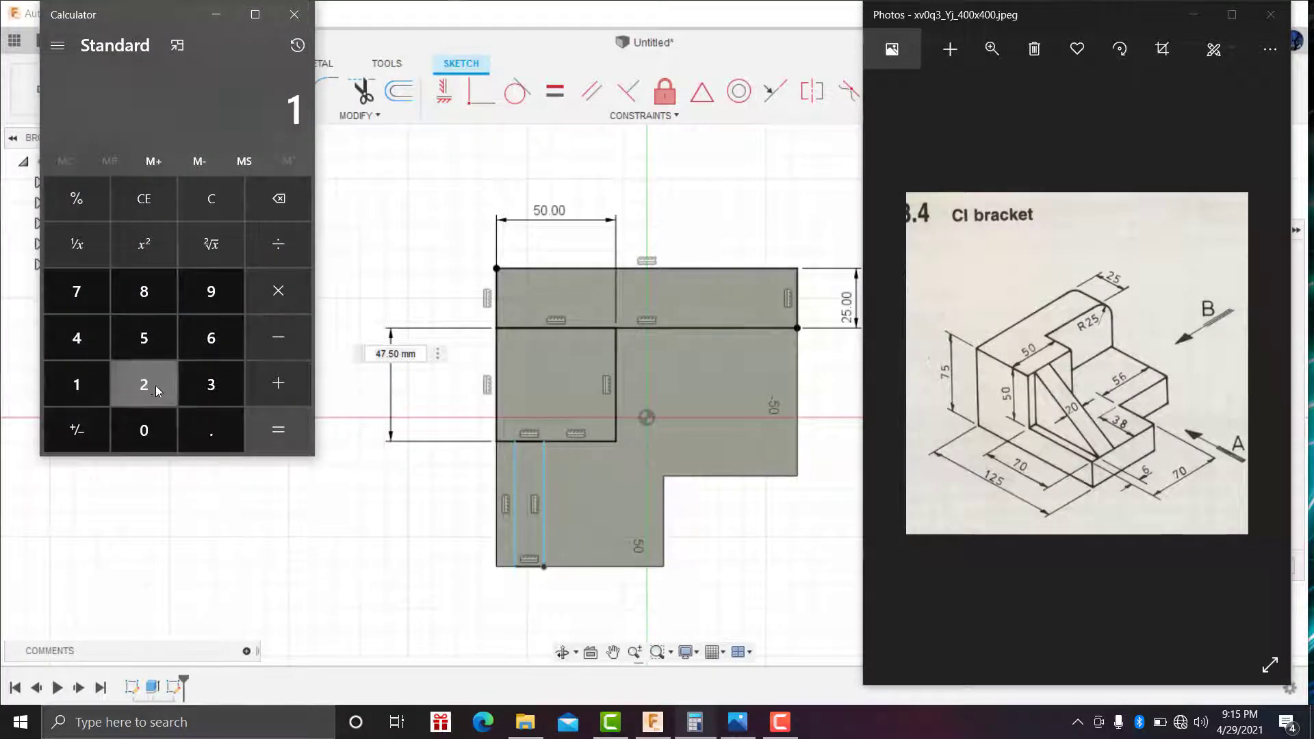
{"action": "left_click", "coordinate": [151, 384]}
{"action": "left_click", "coordinate": [144, 334]}
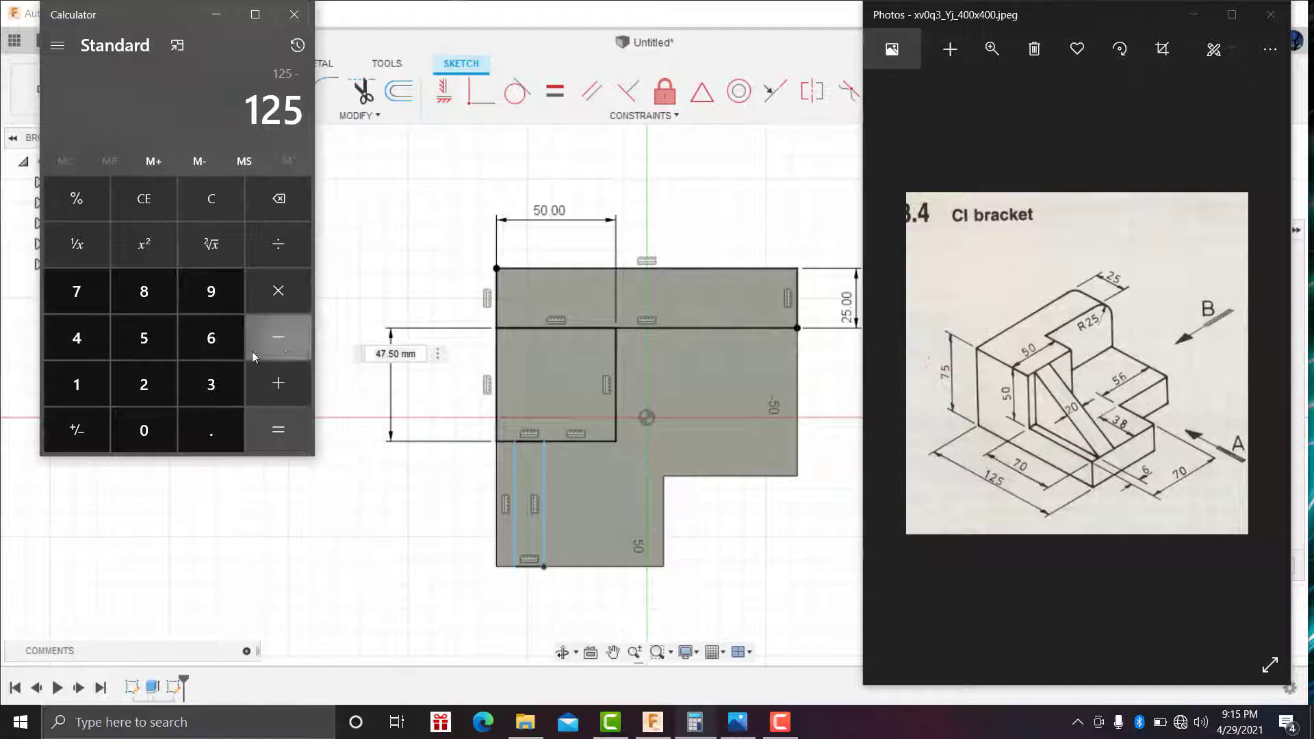
{"action": "left_click", "coordinate": [77, 291]}
{"action": "left_click", "coordinate": [157, 425]}
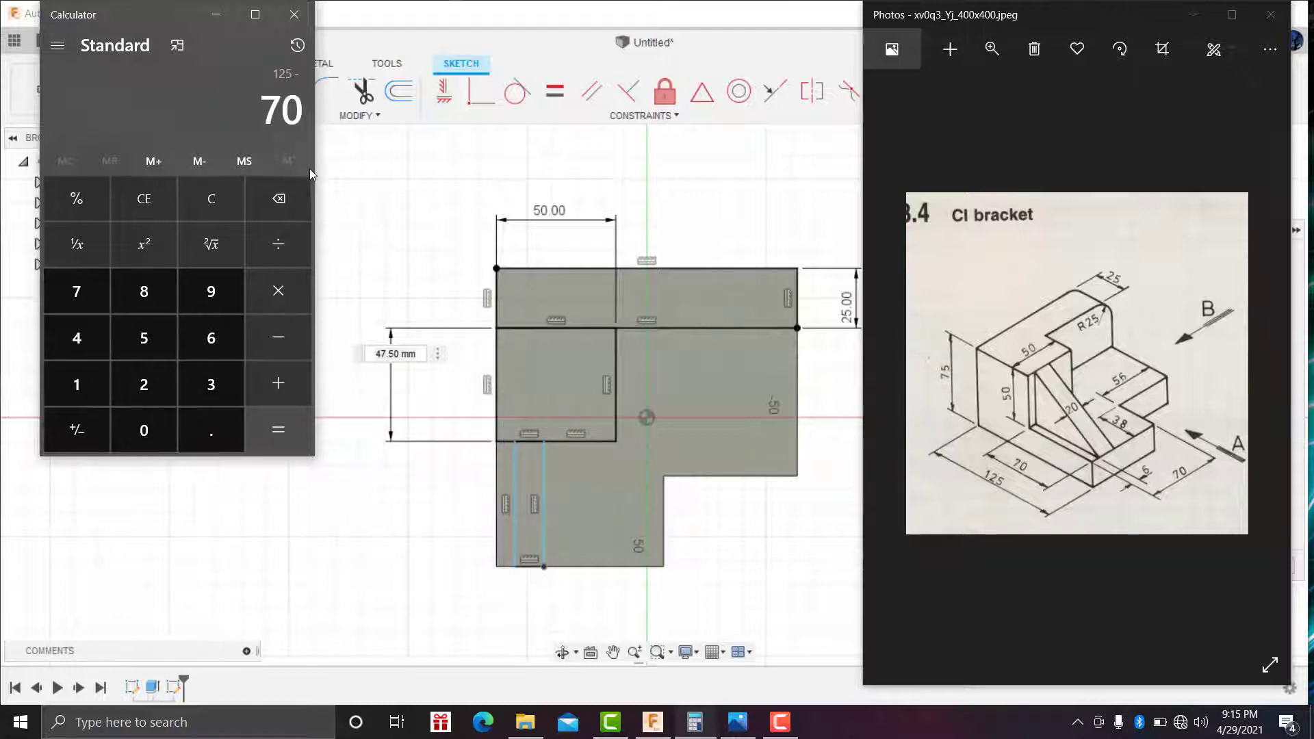
{"action": "left_click", "coordinate": [278, 429]}
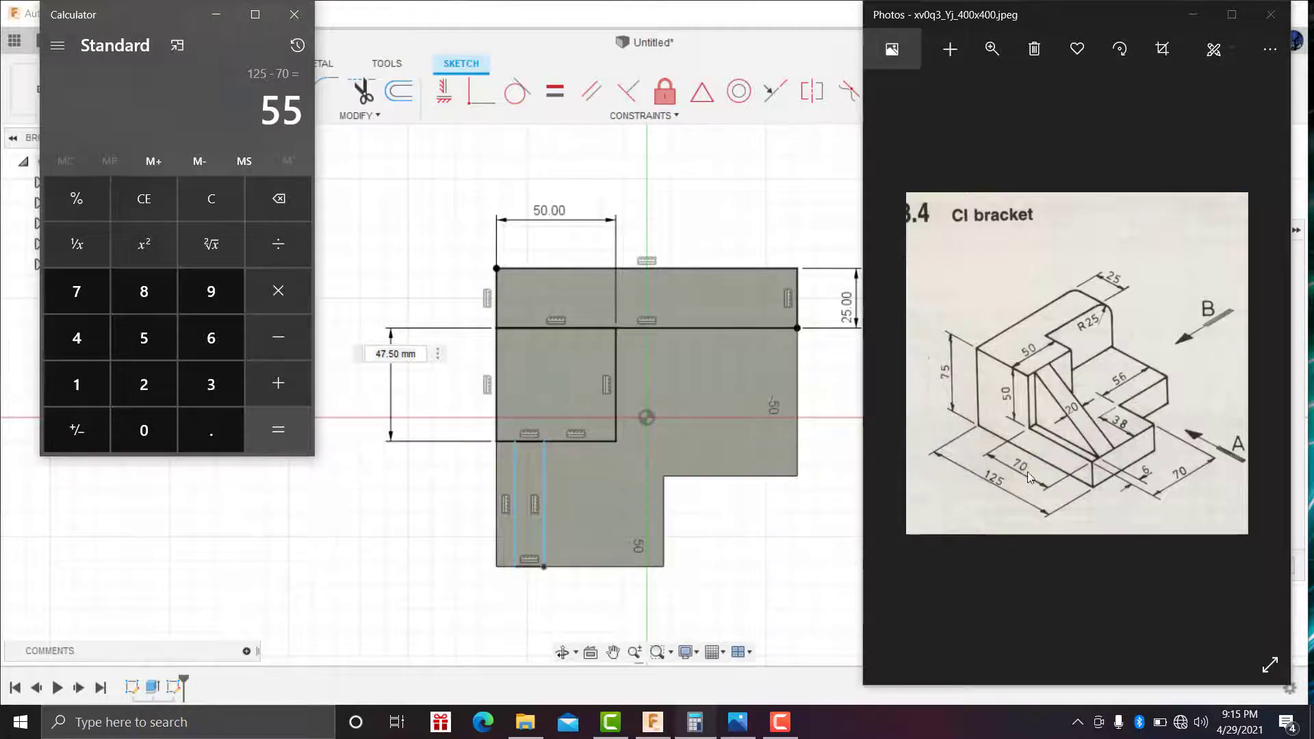
{"action": "left_click", "coordinate": [216, 15]}
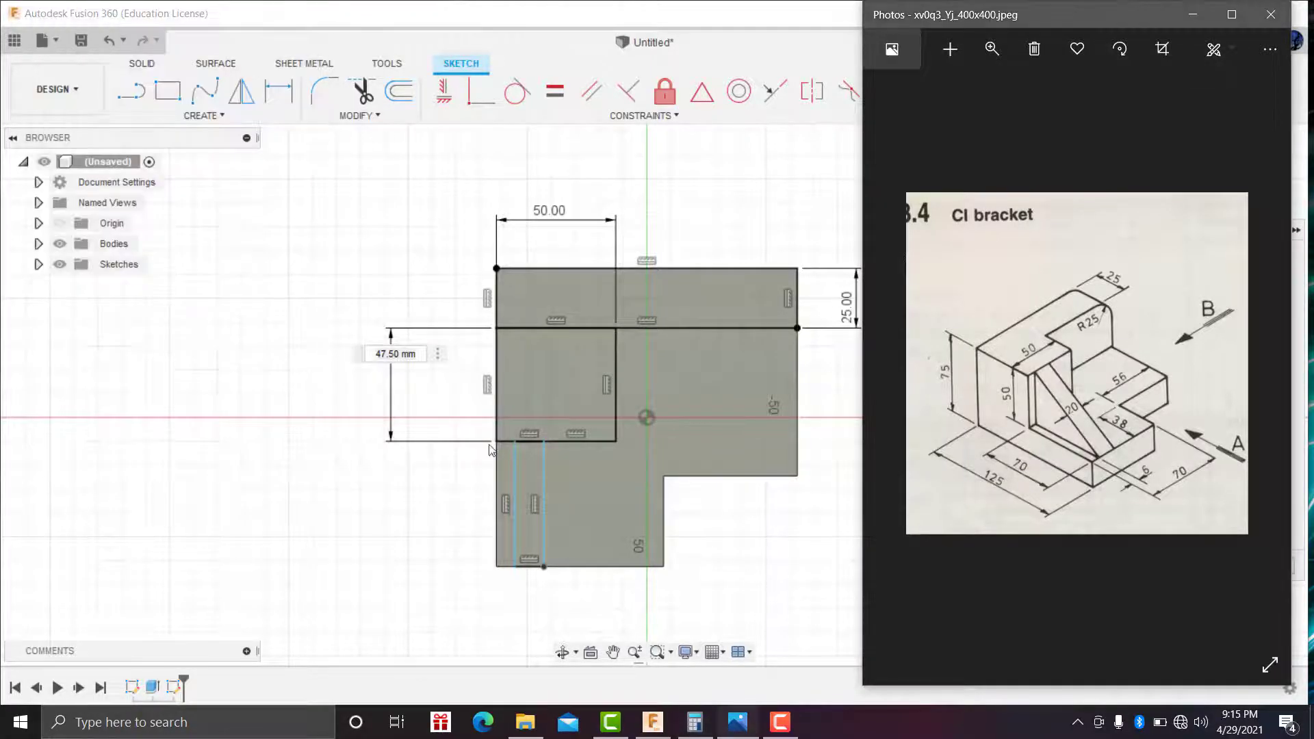
Discard the pending 47.50 dimension and set the top edge to inner line distance to 55 mm.
{"action": "left_click", "coordinate": [424, 354]}
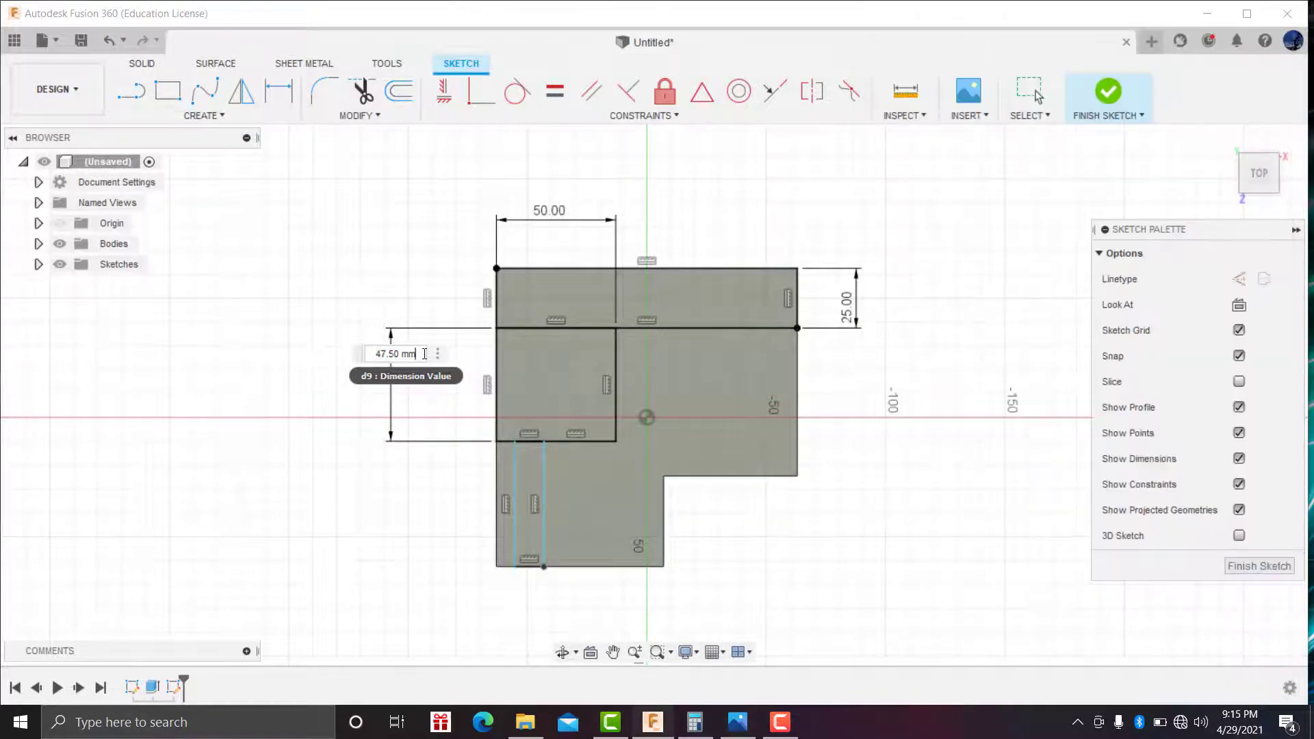
{"action": "key", "text": "Return"}
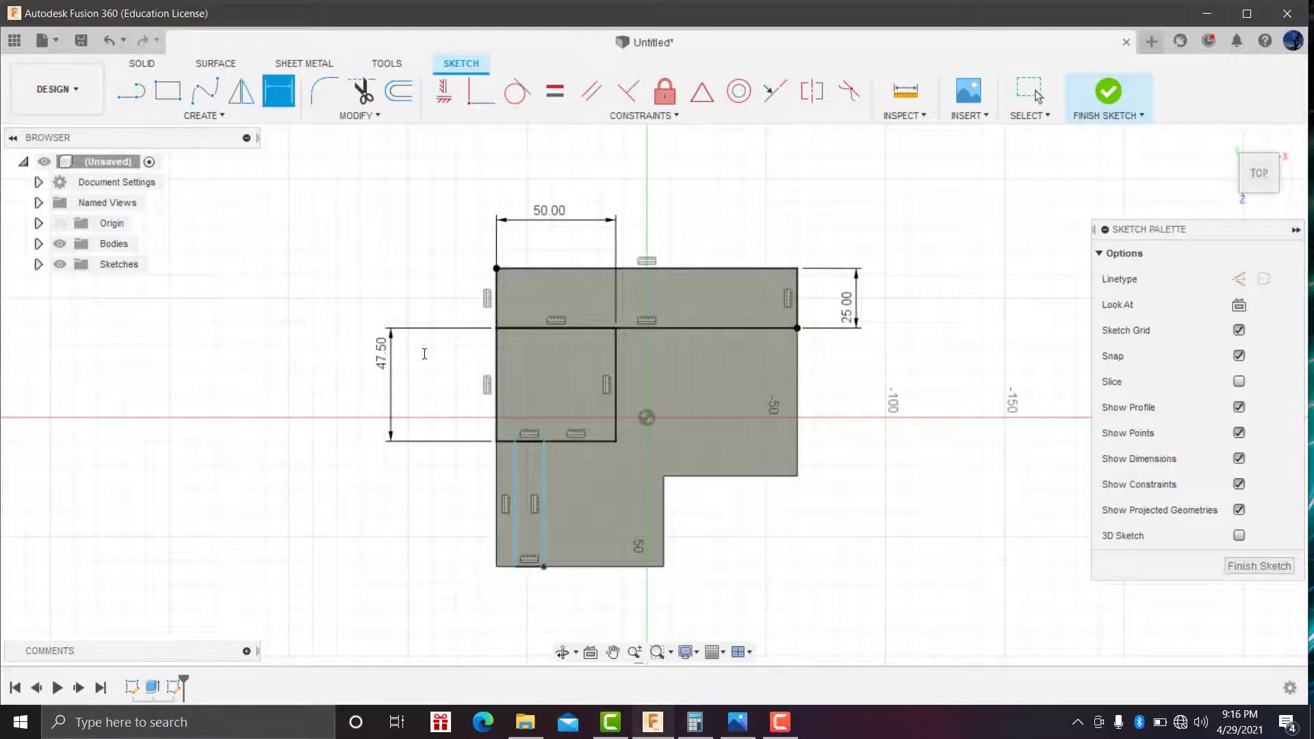
{"action": "key", "text": "Escape"}
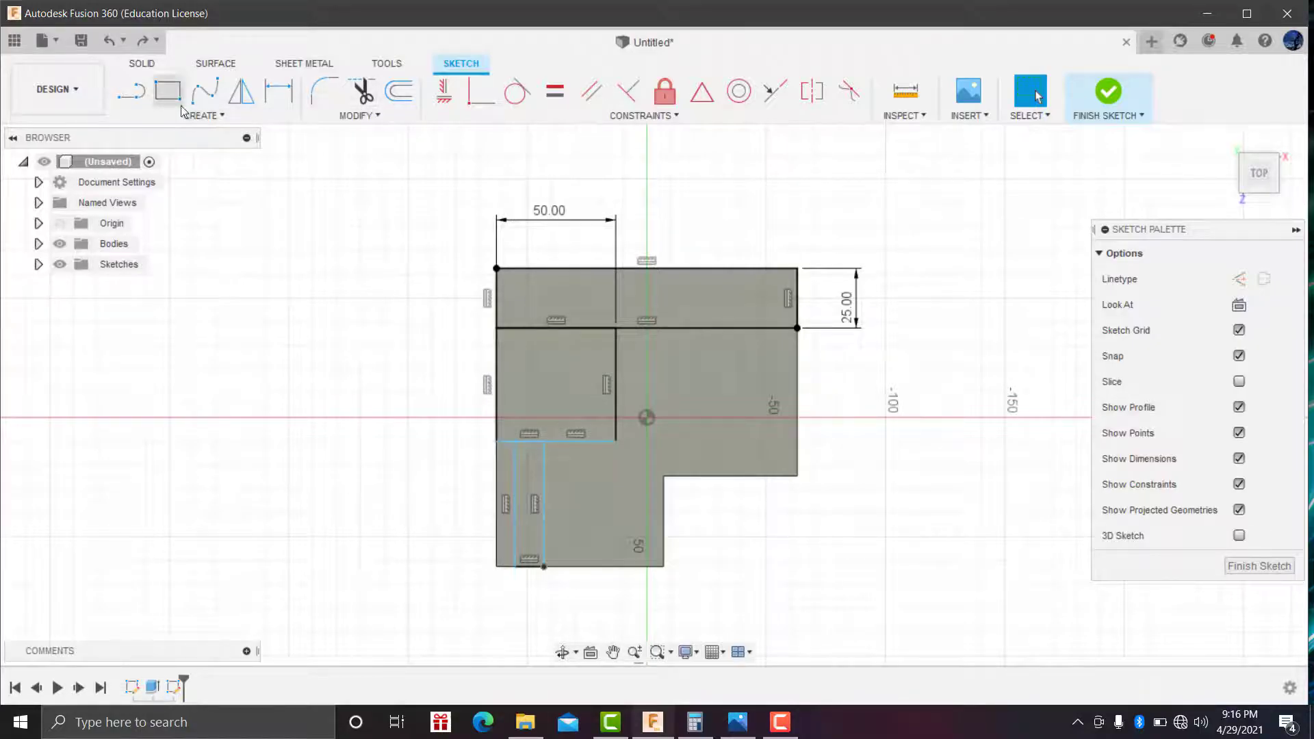
{"action": "left_click", "coordinate": [281, 104]}
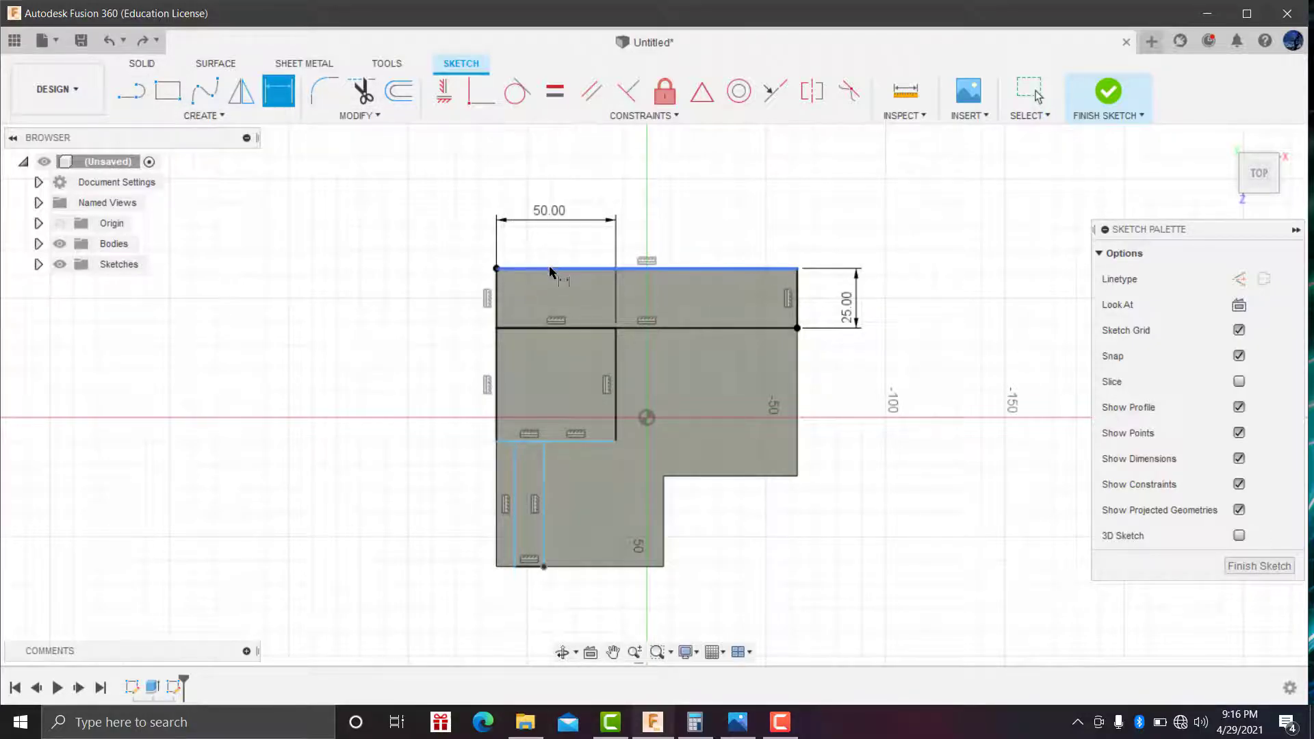
{"action": "left_click", "coordinate": [550, 267]}
{"action": "left_click", "coordinate": [593, 442]}
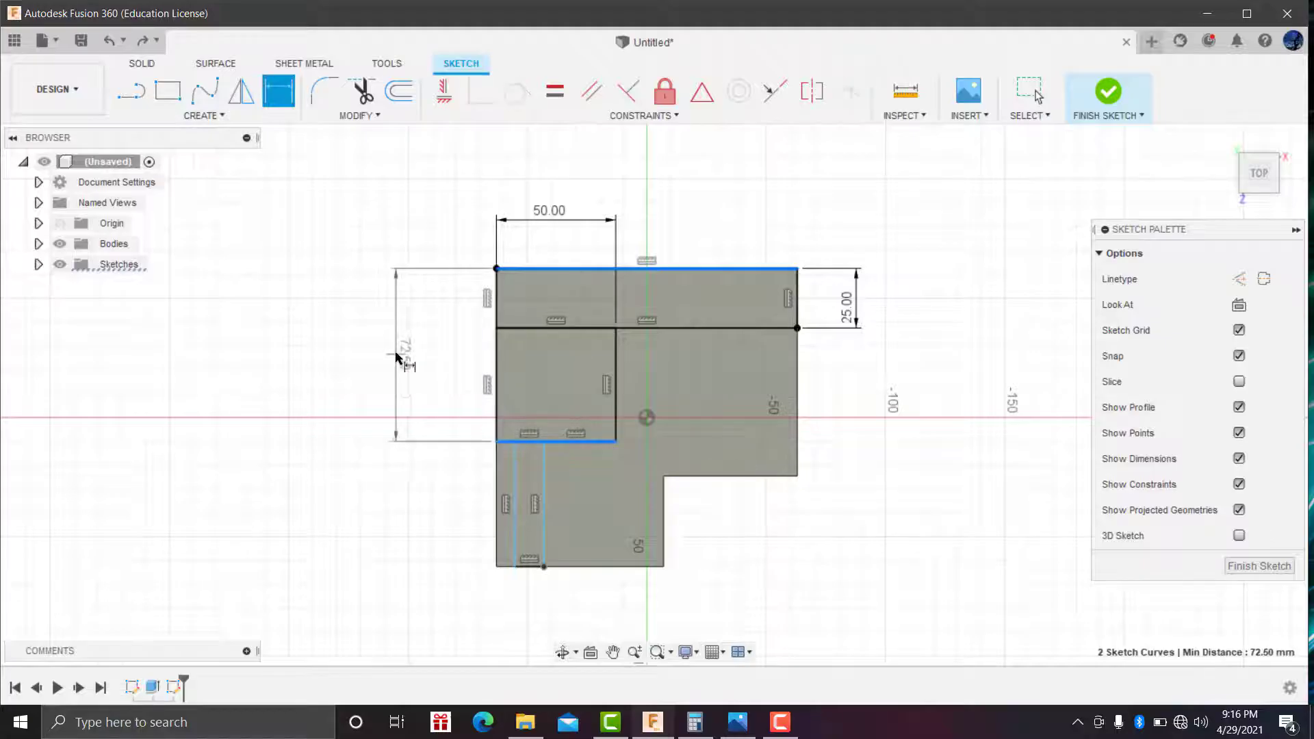
{"action": "left_click", "coordinate": [403, 349]}
{"action": "type", "text": "55"}
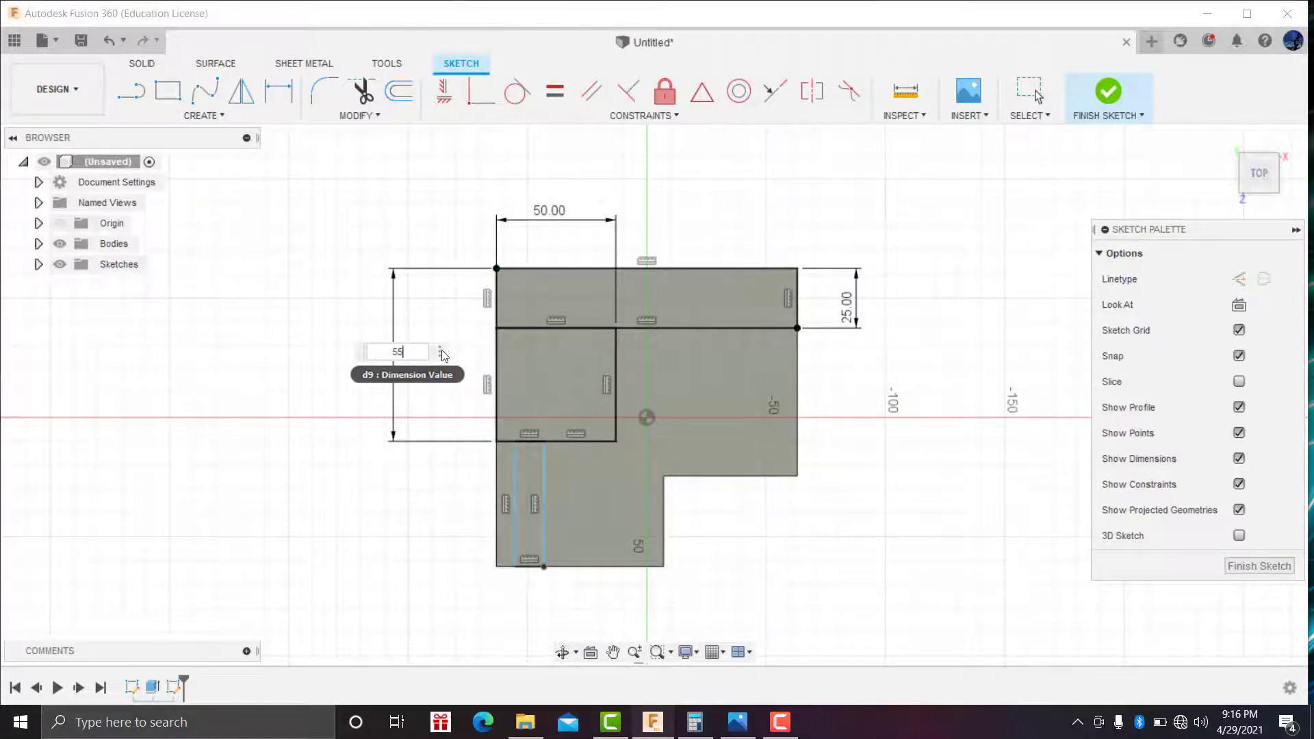
{"action": "key", "text": "Return"}
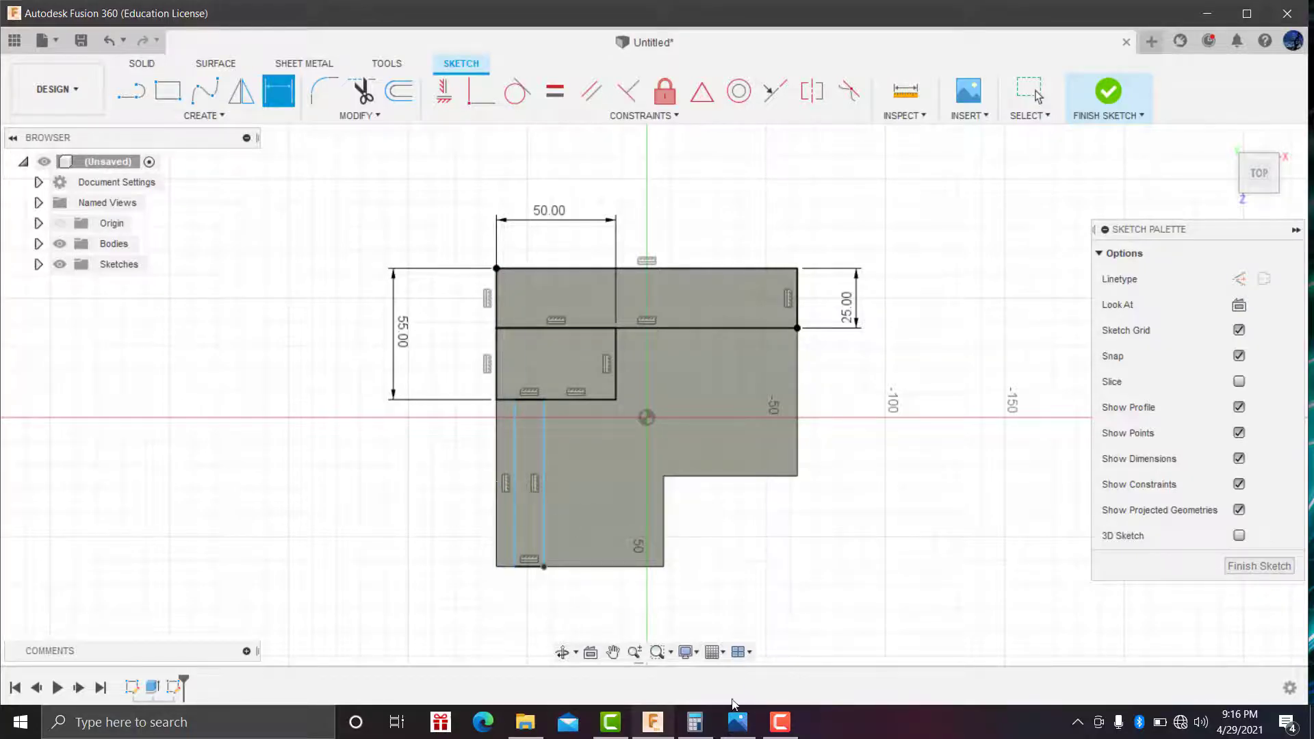
Dimension the inner vertical line 6 mm from the left edge.
{"action": "left_click", "coordinate": [737, 720]}
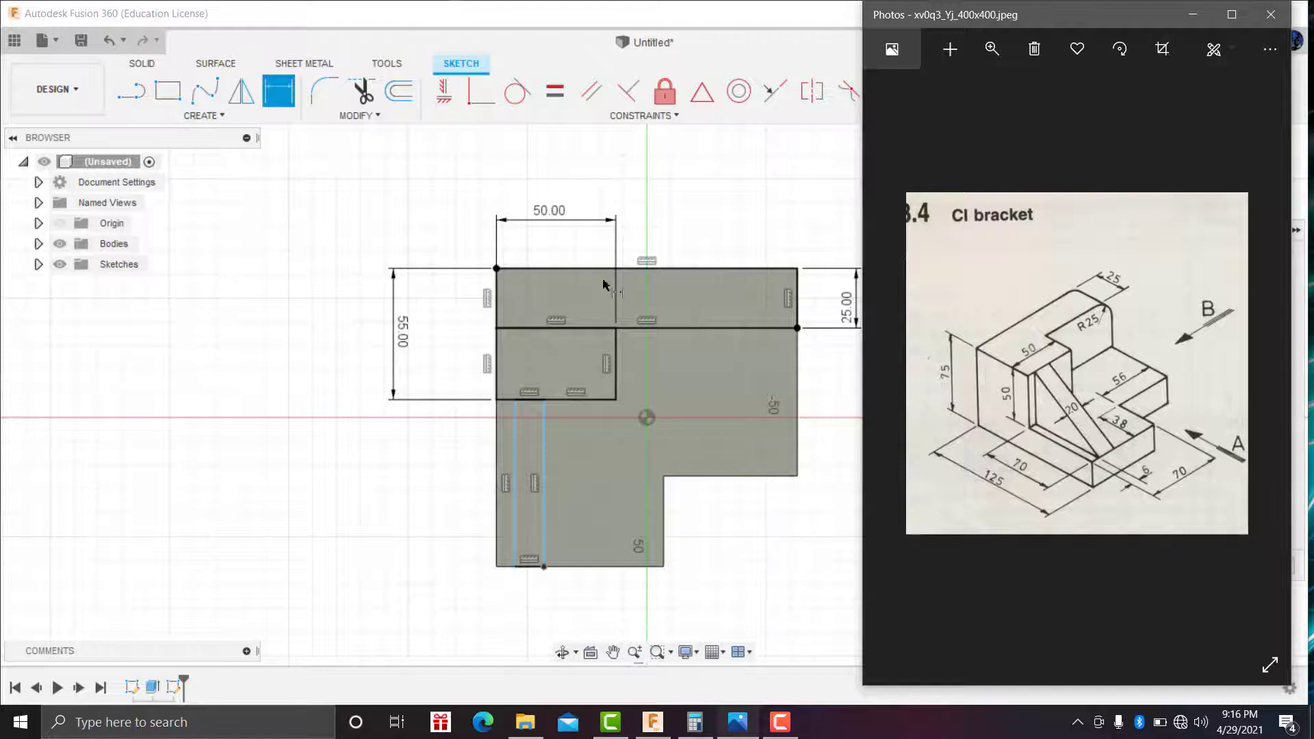
{"action": "left_click", "coordinate": [505, 505]}
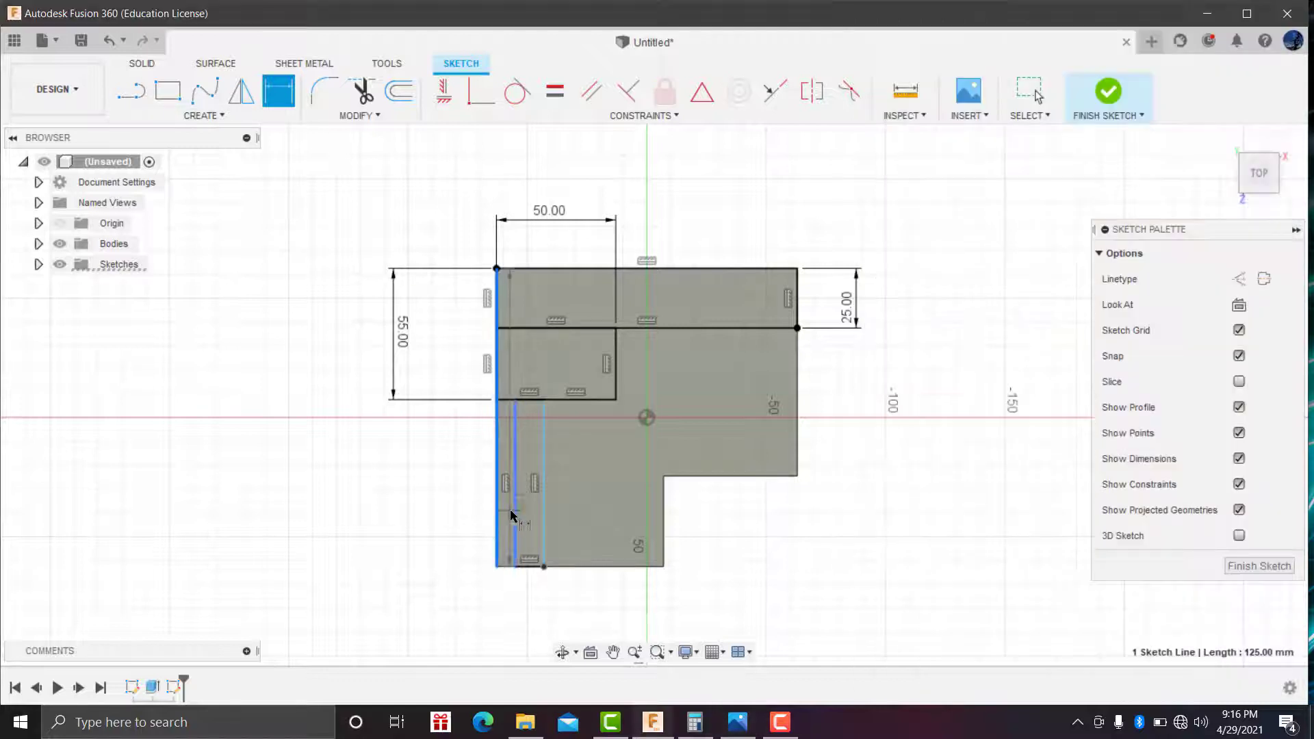
{"action": "left_click", "coordinate": [515, 521]}
{"action": "left_click", "coordinate": [440, 527]}
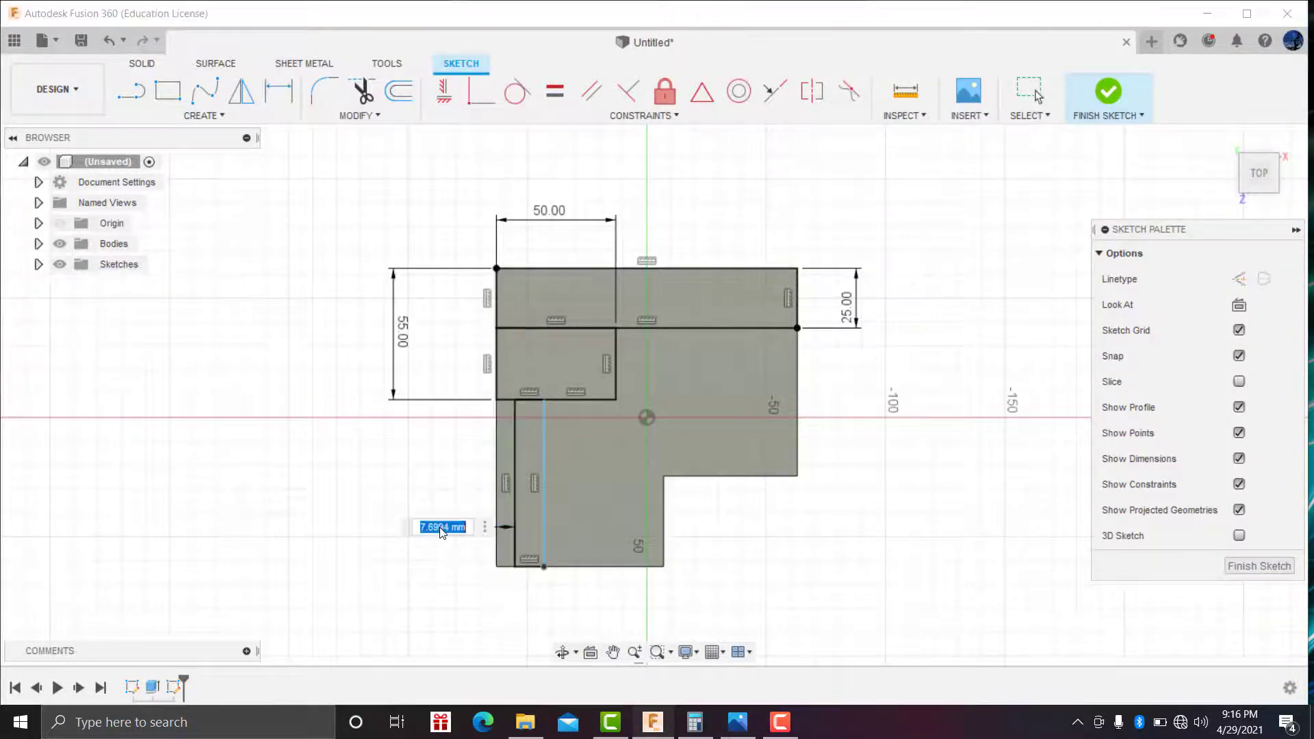
{"action": "type", "text": "6"}
{"action": "key", "text": "Return"}
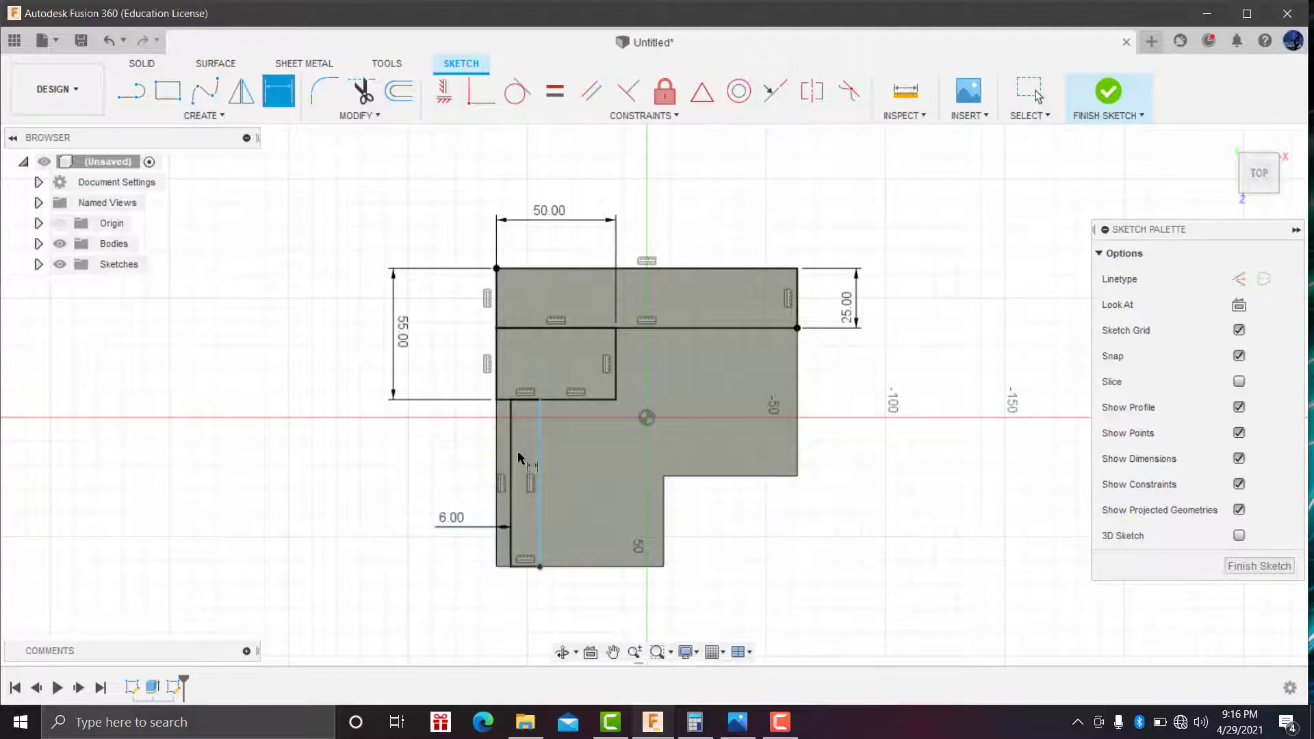
Set the gap between the two vertical lines to 20 mm.
{"action": "left_click", "coordinate": [512, 452]}
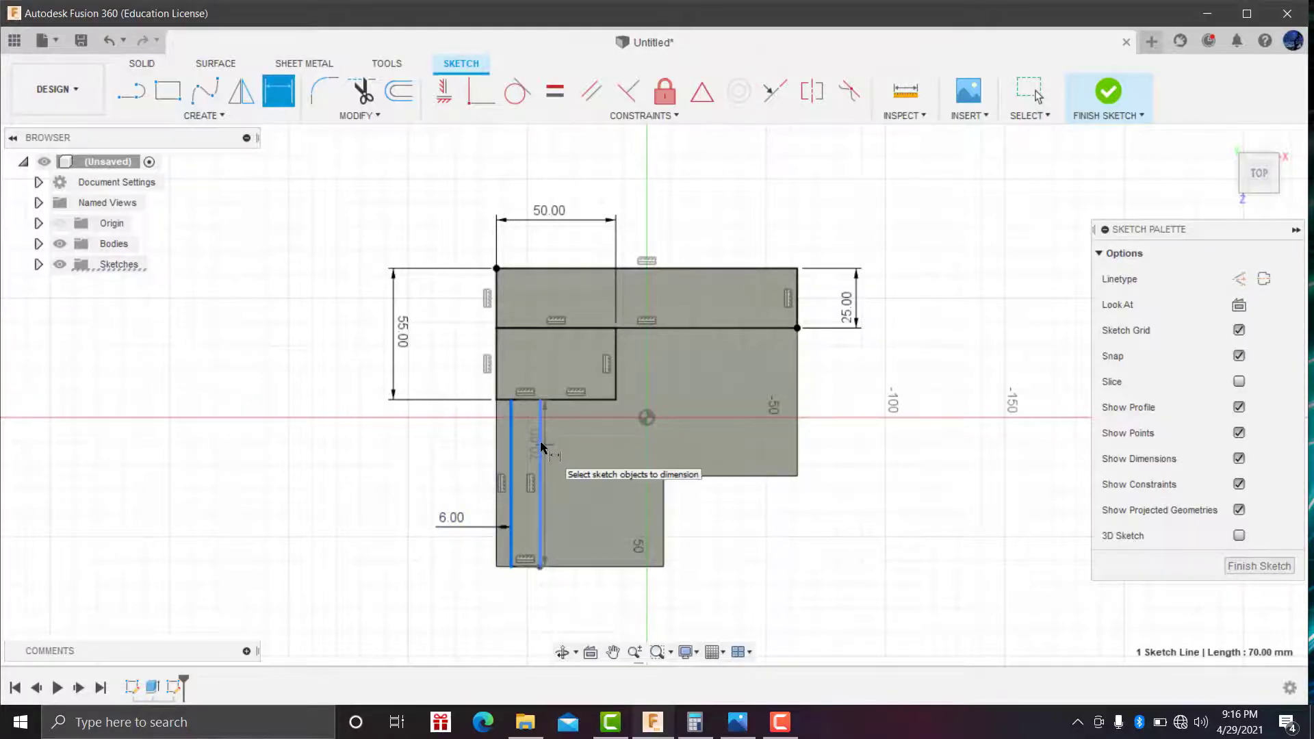
{"action": "left_click", "coordinate": [540, 462]}
{"action": "left_click", "coordinate": [399, 460]}
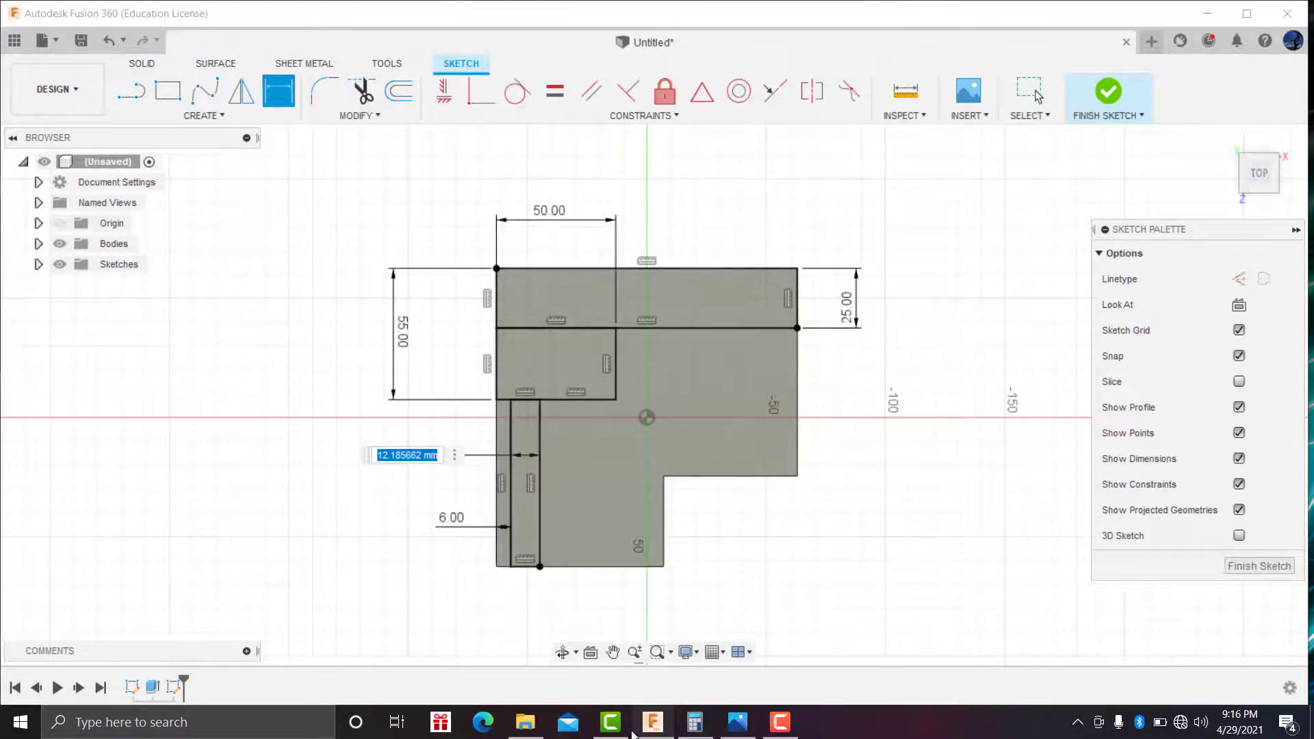
{"action": "left_click", "coordinate": [733, 723]}
{"action": "left_click", "coordinate": [731, 723]}
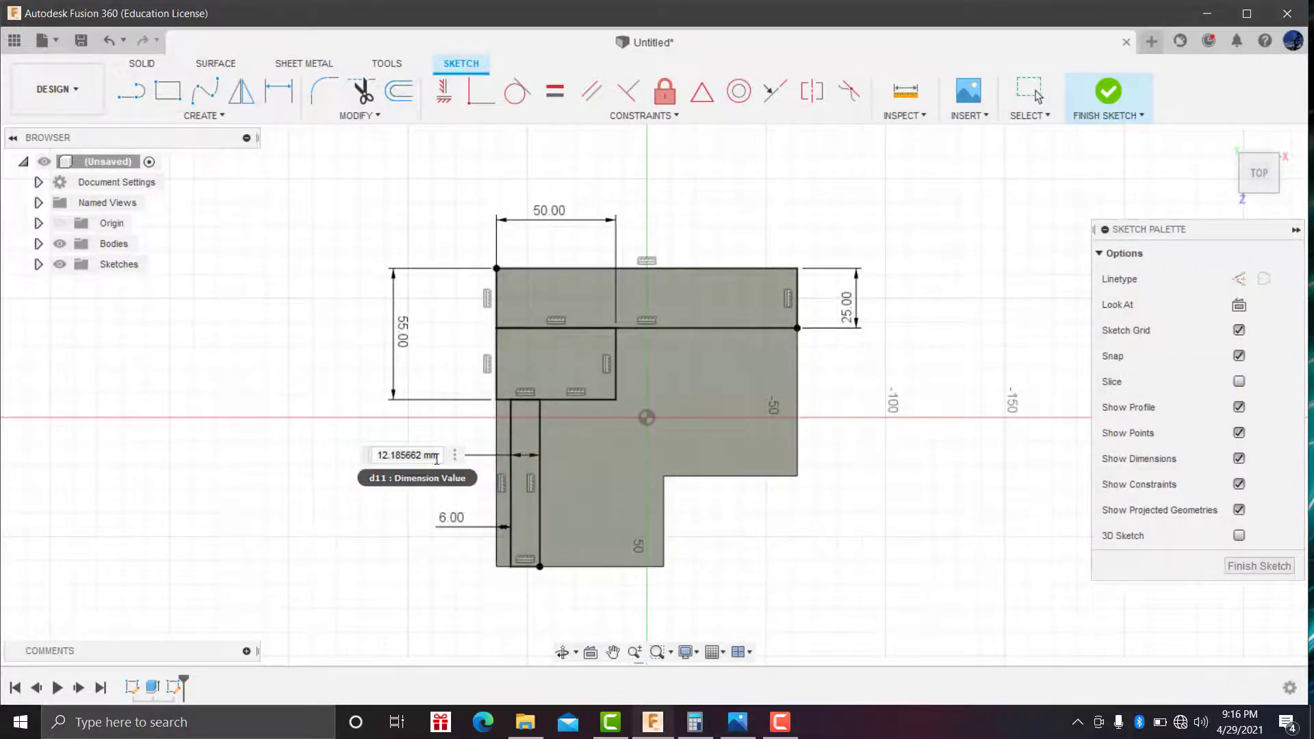
{"action": "left_click", "coordinate": [406, 455]}
{"action": "double_click", "coordinate": [406, 455]}
{"action": "type", "text": "20"}
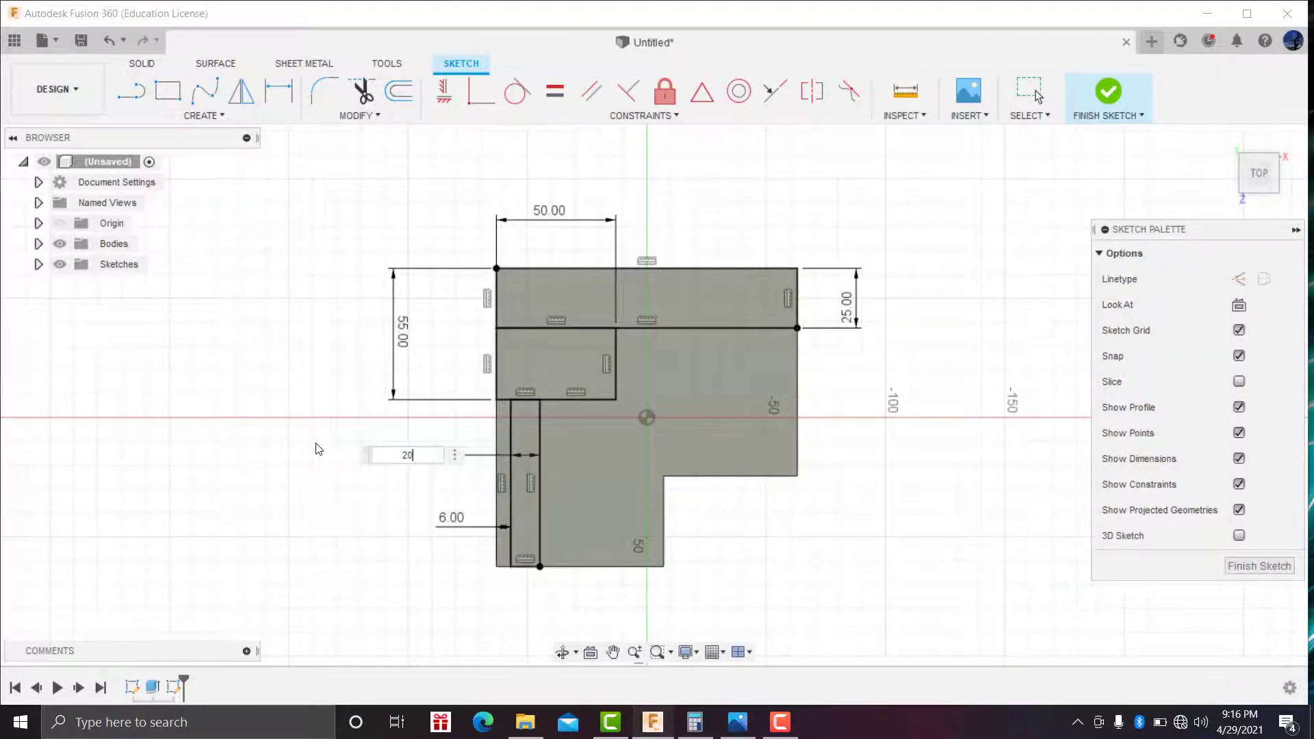
{"action": "key", "text": "Return"}
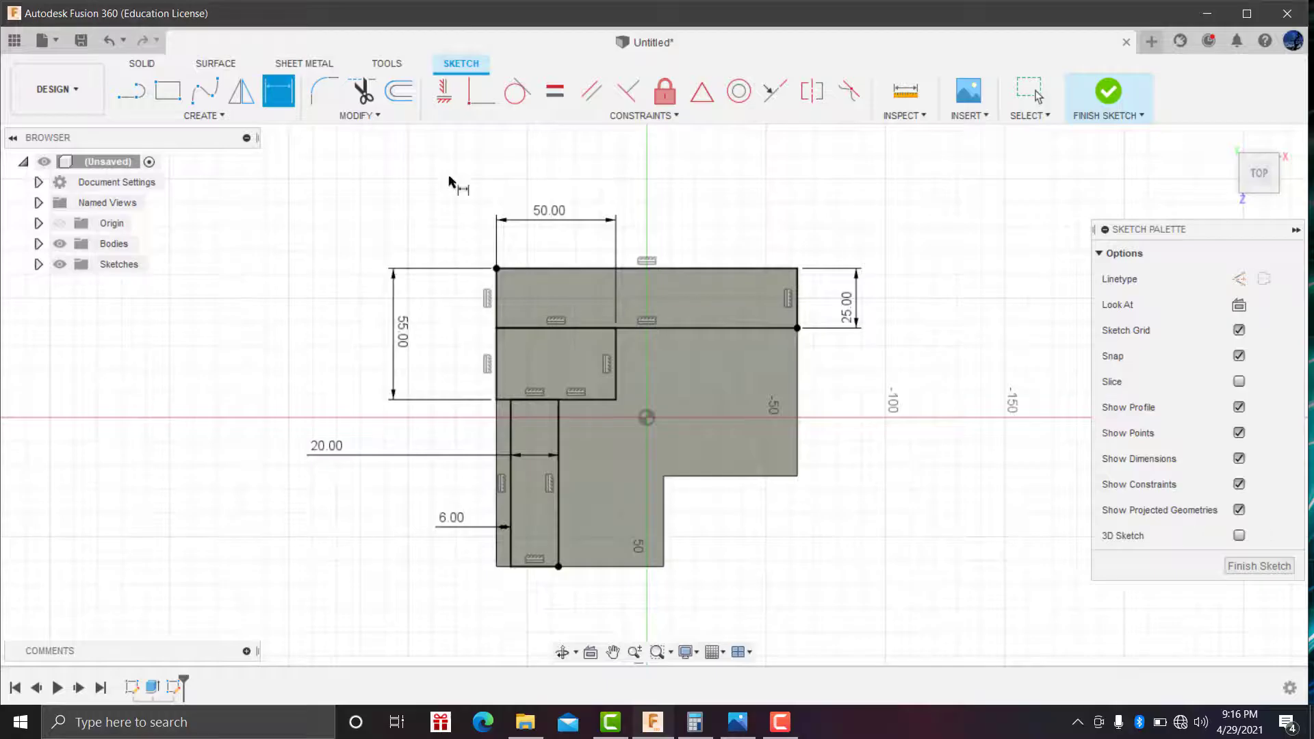
Trim away the two unwanted inner line segments from the top-face sketch.
{"action": "left_click", "coordinate": [362, 91]}
{"action": "left_click", "coordinate": [533, 399]}
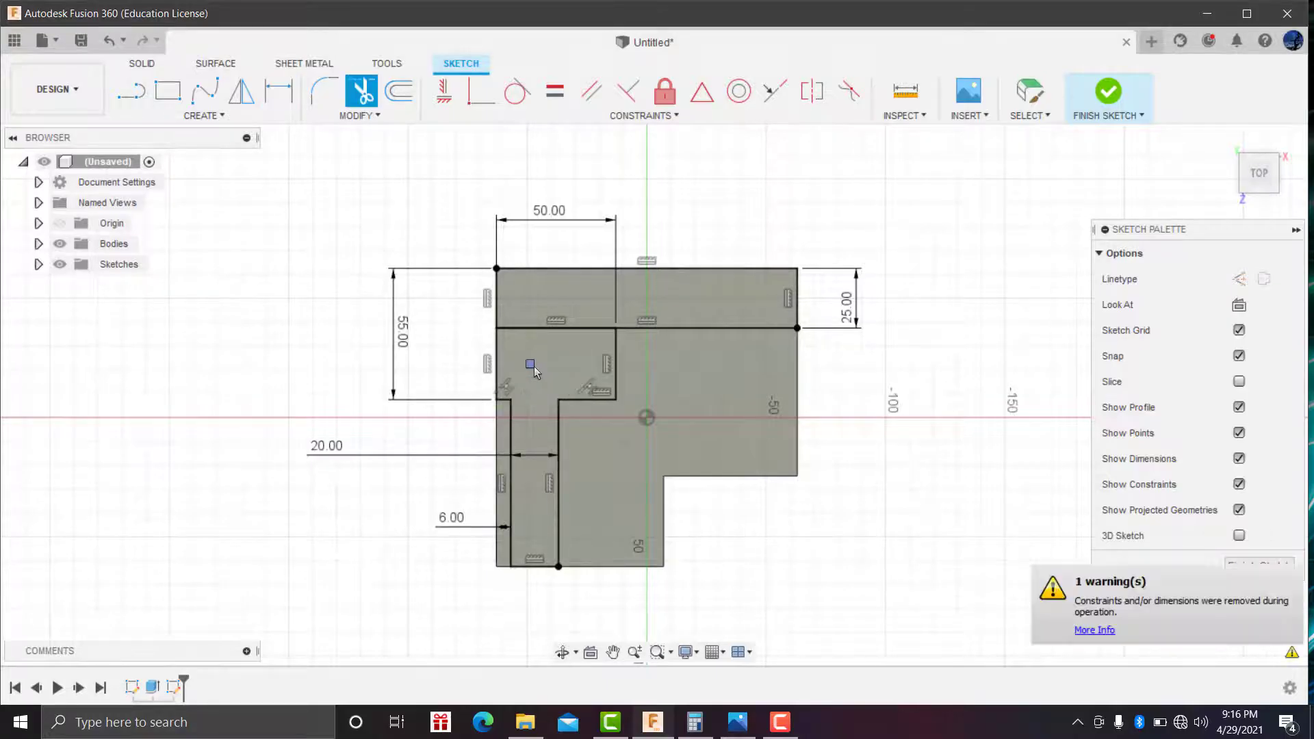
{"action": "left_click", "coordinate": [551, 328]}
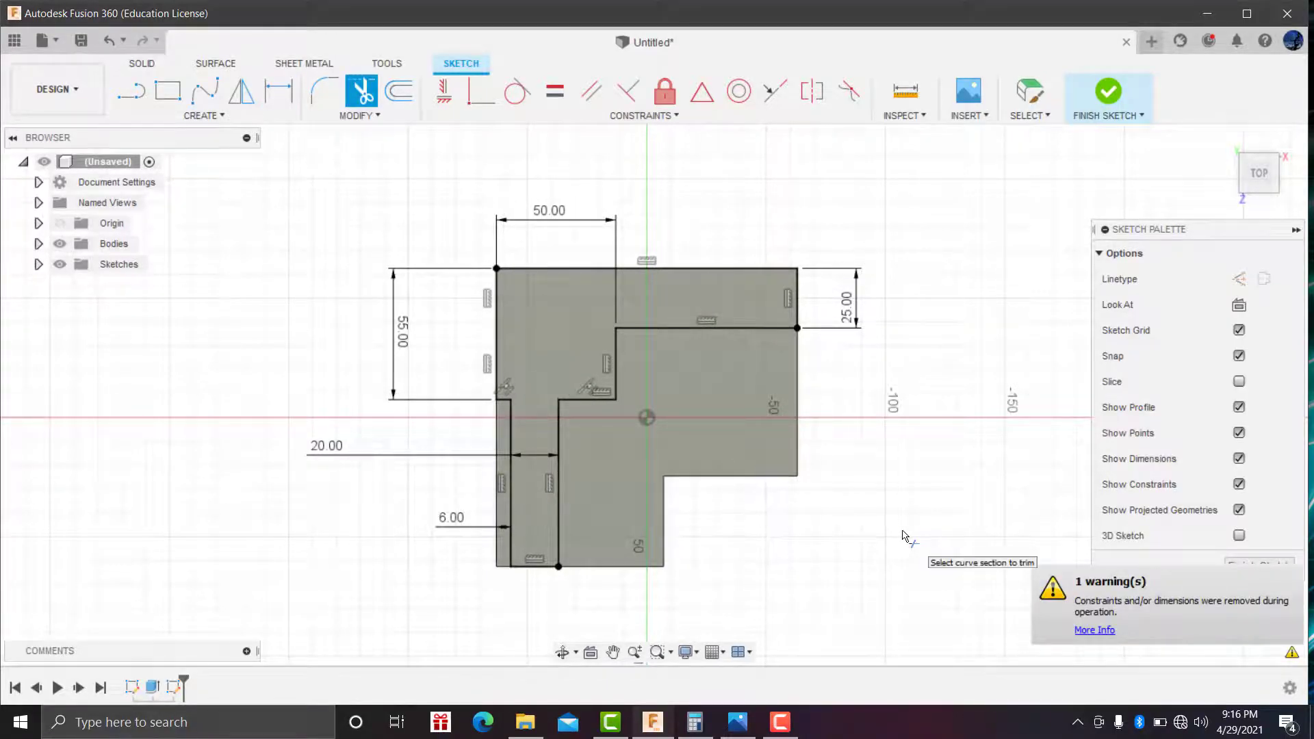
Extrude the L-shaped wall profile 50 mm upward into walls on the base.
{"action": "left_click", "coordinate": [1109, 93]}
{"action": "left_click", "coordinate": [168, 90]}
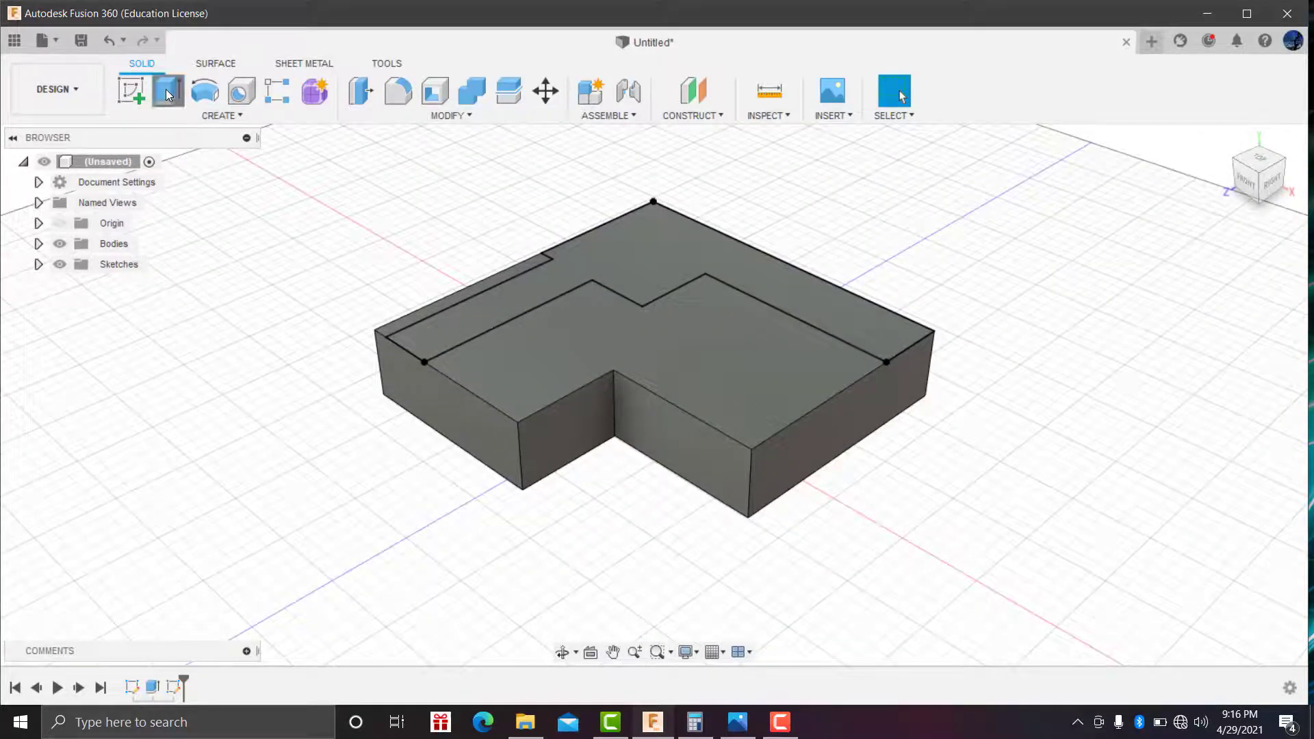
{"action": "left_click", "coordinate": [575, 257]}
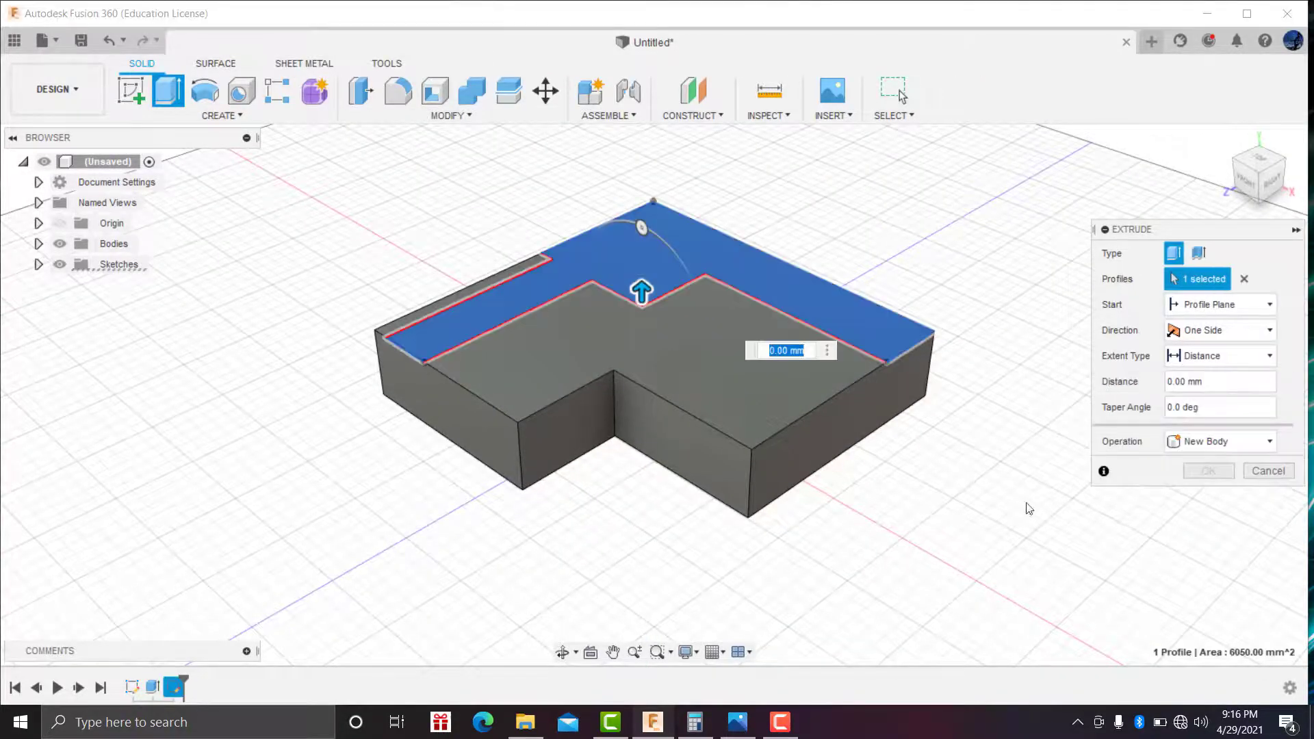
{"action": "left_click", "coordinate": [739, 720]}
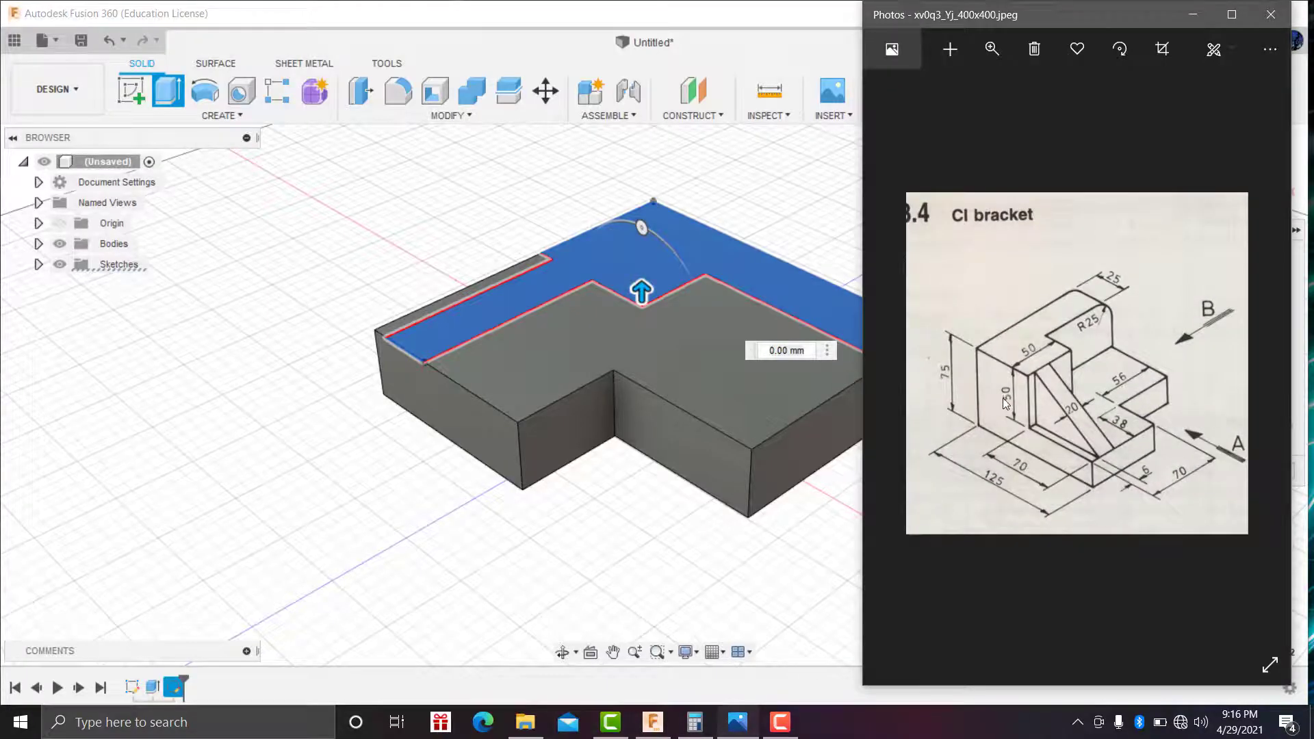
{"action": "left_click", "coordinate": [1194, 15]}
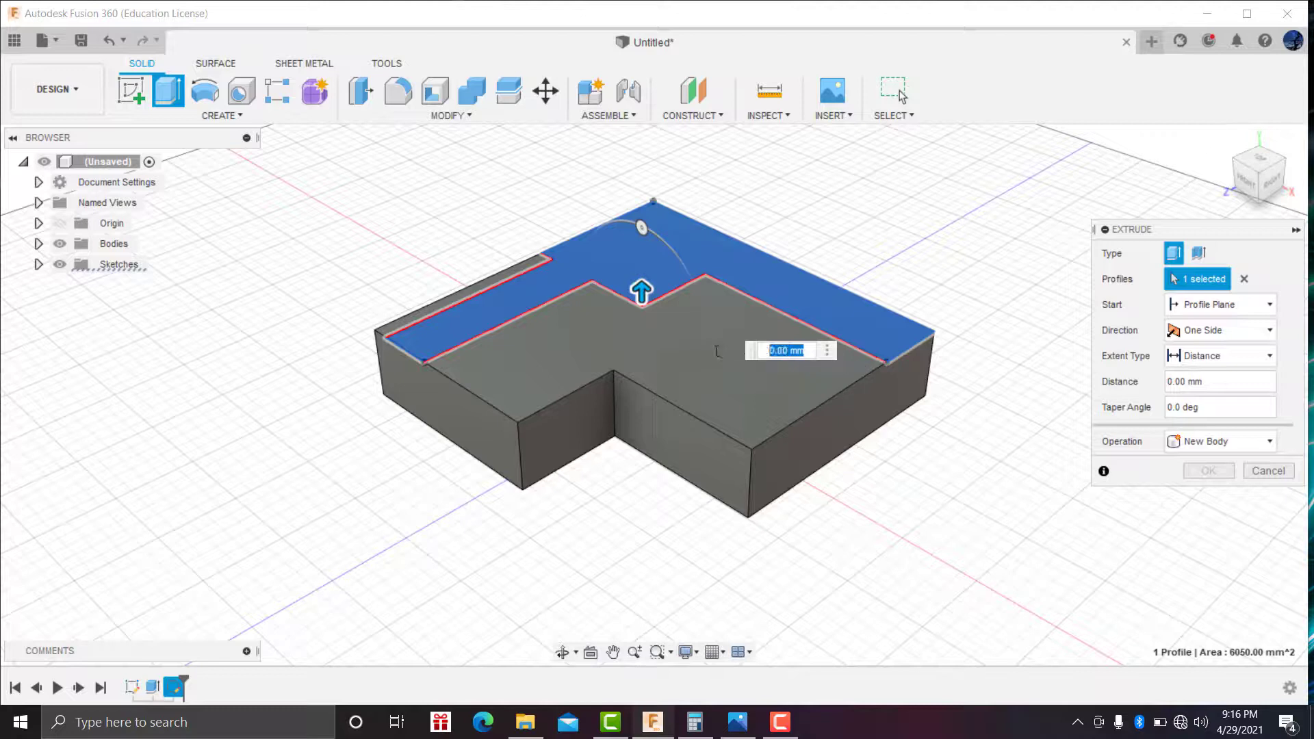
{"action": "type", "text": "50"}
{"action": "key", "text": "Return"}
{"action": "middle_click_drag", "start_coordinate": [716, 350], "coordinate": [879, 451], "text": "shift"}
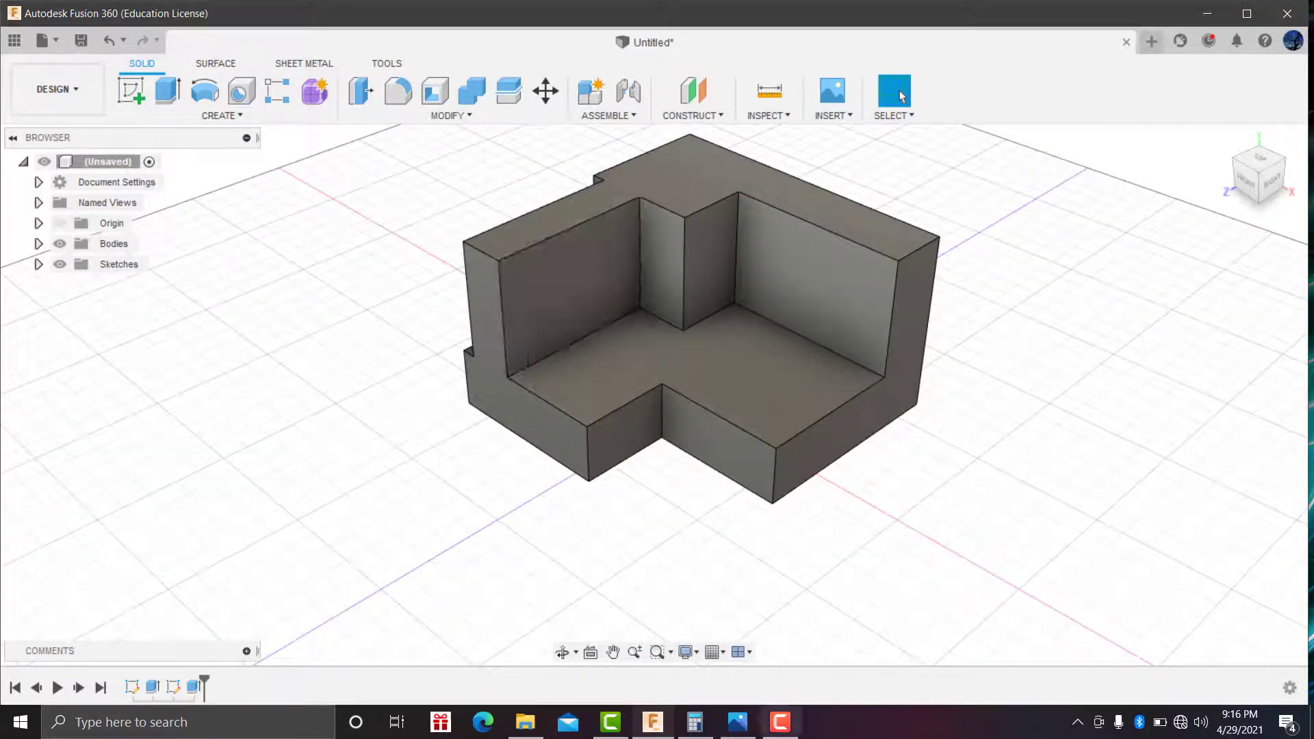
Sketch a diagonal line corner to corner on the left wall's inner face.
{"action": "left_click", "coordinate": [737, 722]}
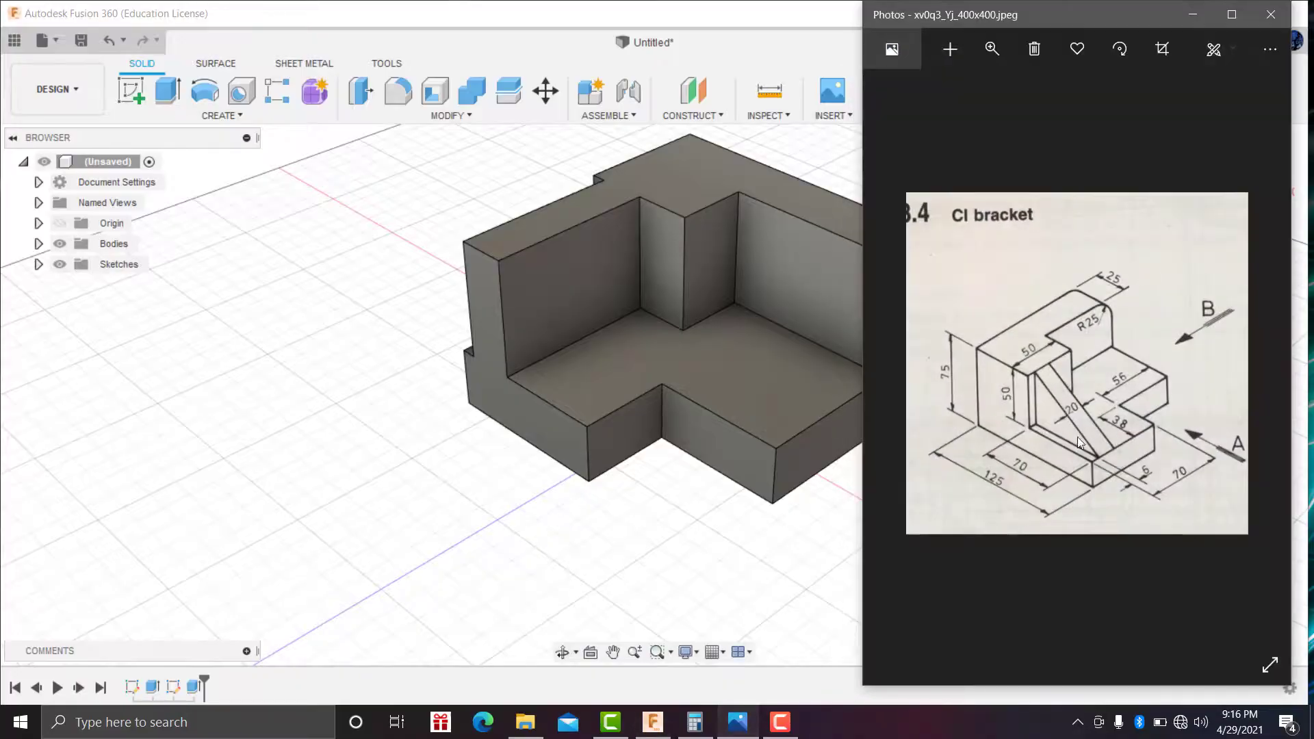
{"action": "left_click", "coordinate": [610, 258]}
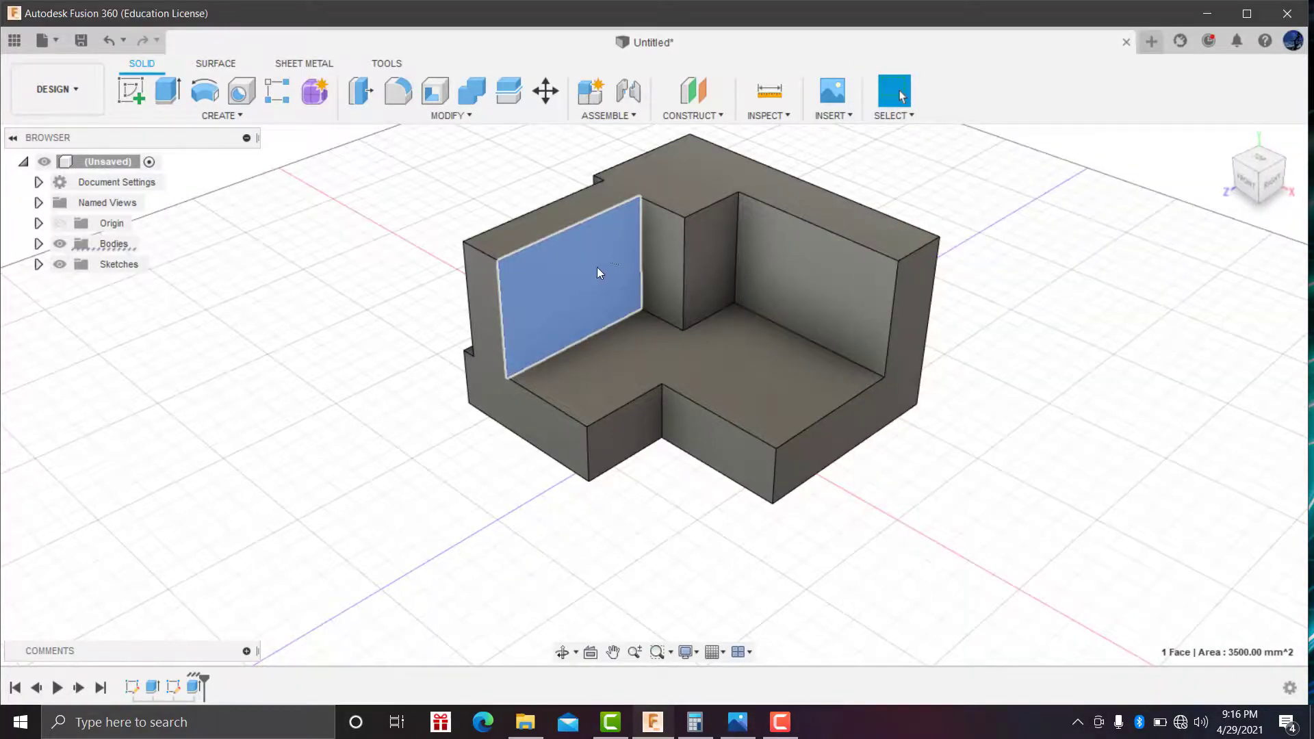
{"action": "left_click", "coordinate": [127, 92]}
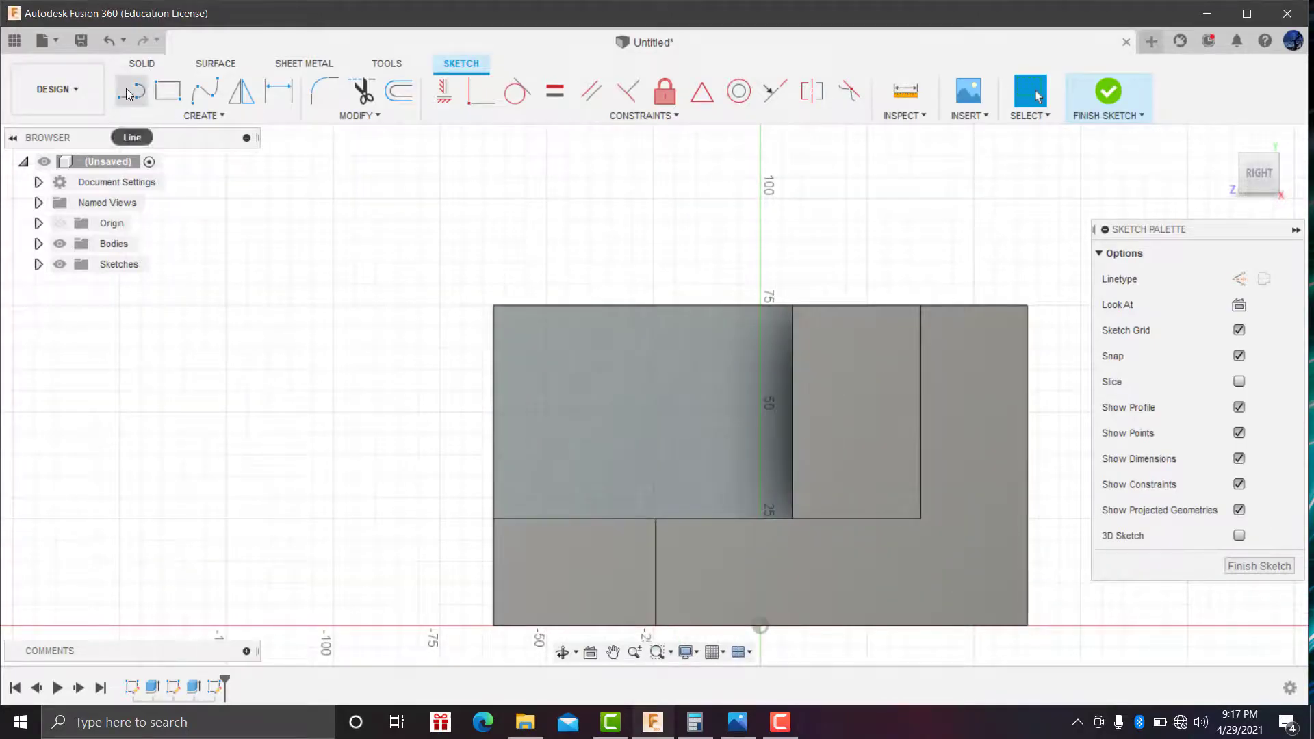
{"action": "left_click", "coordinate": [129, 91]}
{"action": "left_click", "coordinate": [794, 307]}
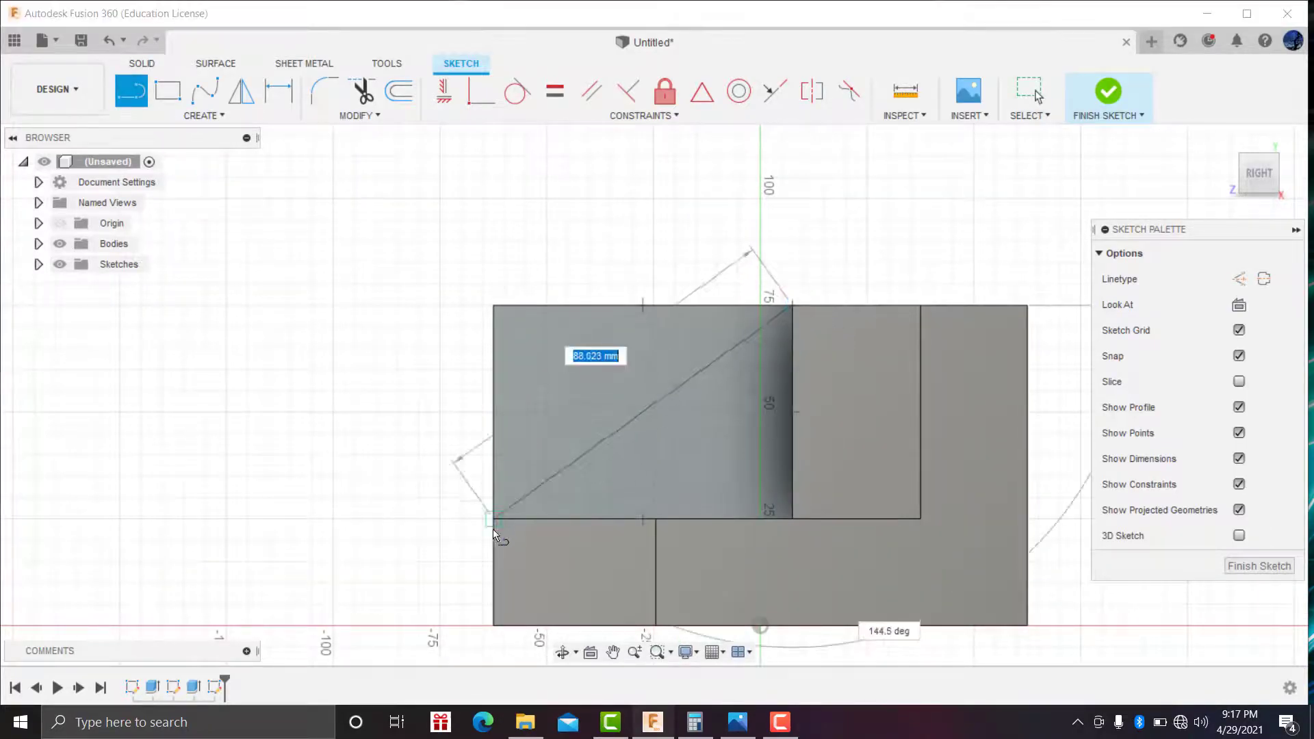
{"action": "double_click", "coordinate": [495, 516]}
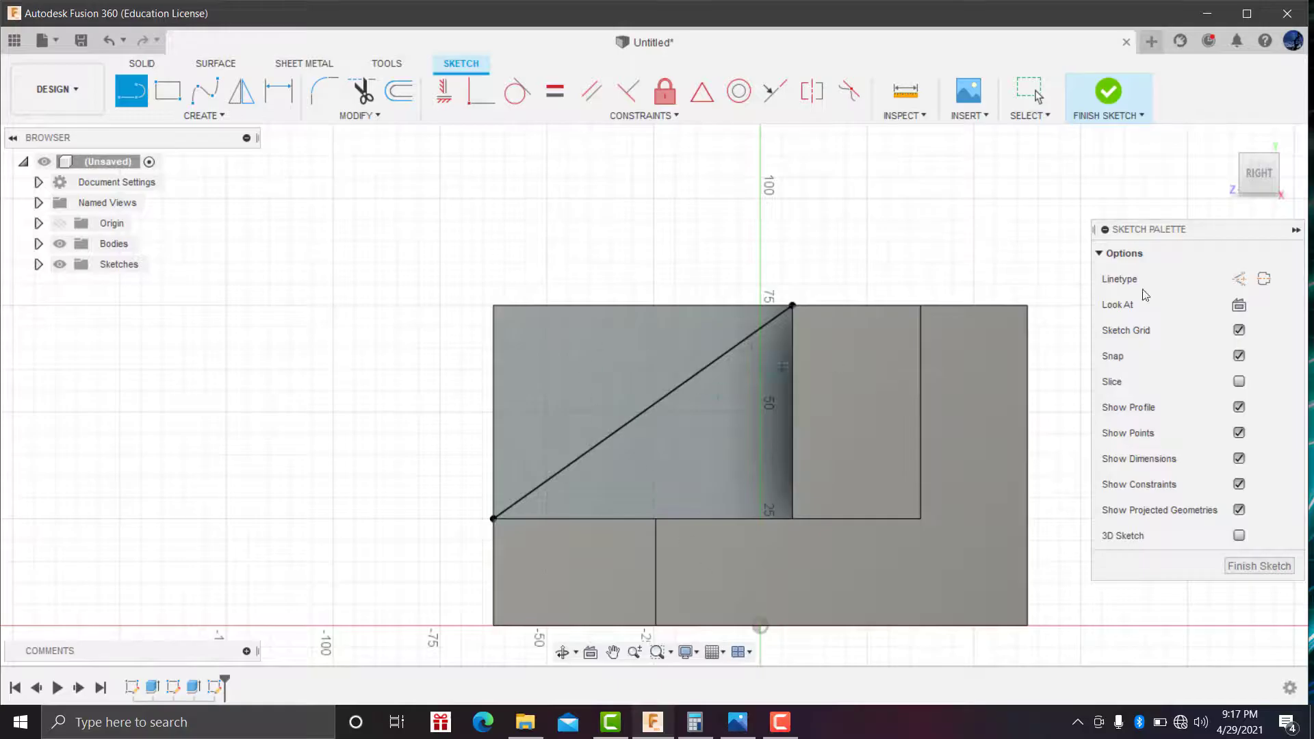
{"action": "left_click", "coordinate": [1095, 104]}
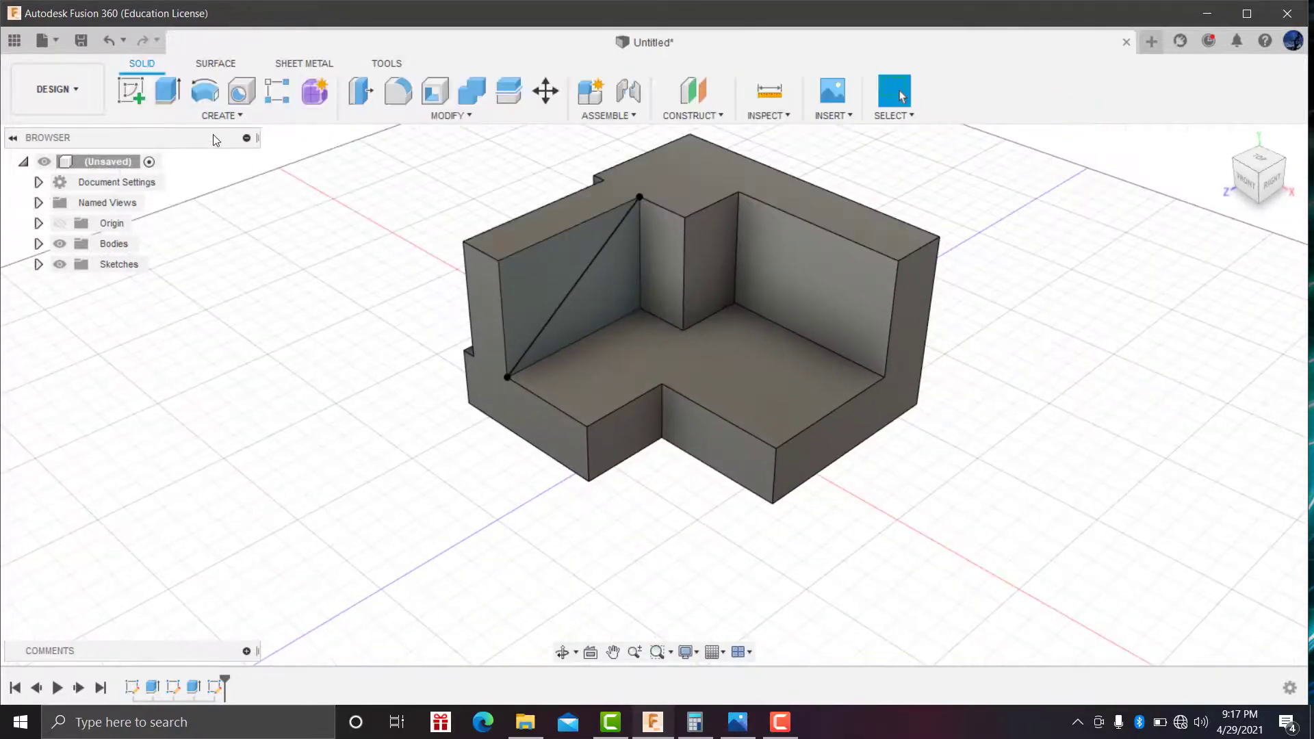
Cut the triangle above the diagonal 100 mm through the wall, leaving a sloped rib.
{"action": "left_click", "coordinate": [168, 91]}
{"action": "left_click", "coordinate": [546, 257]}
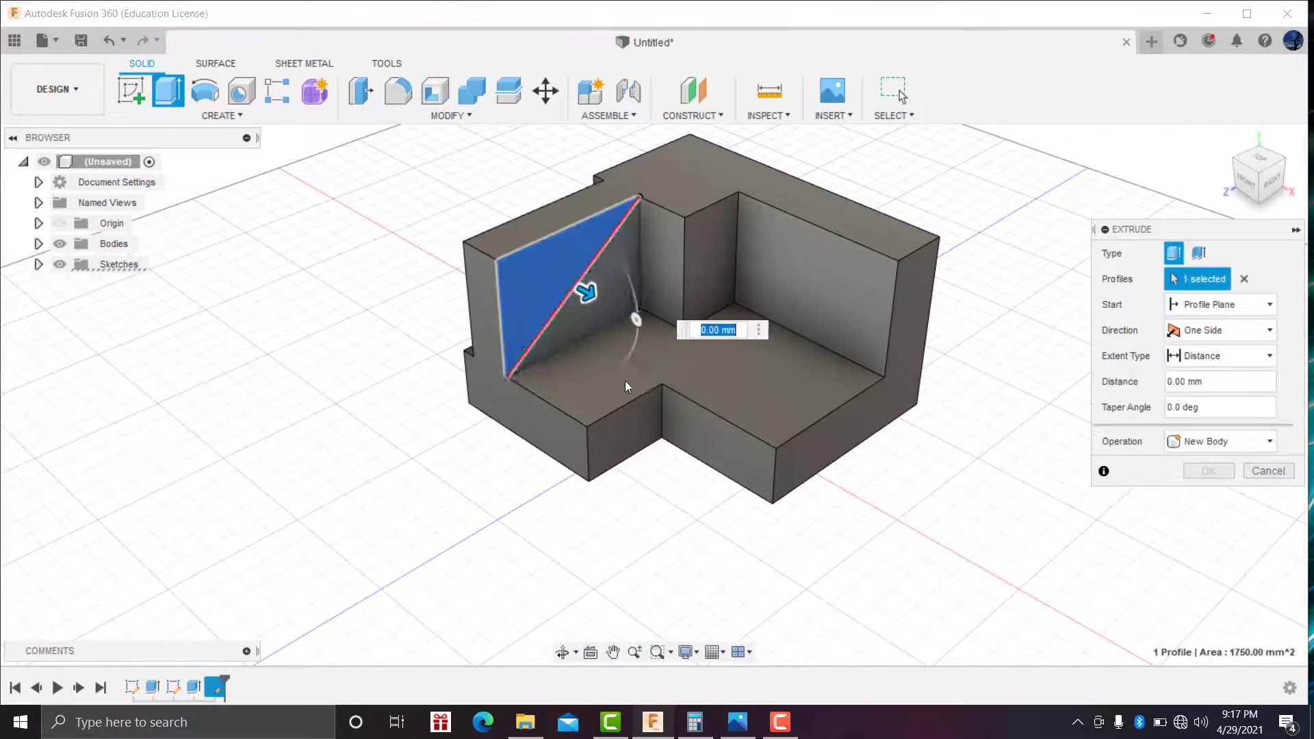
{"action": "left_click_drag", "start_coordinate": [587, 293], "coordinate": [445, 280]}
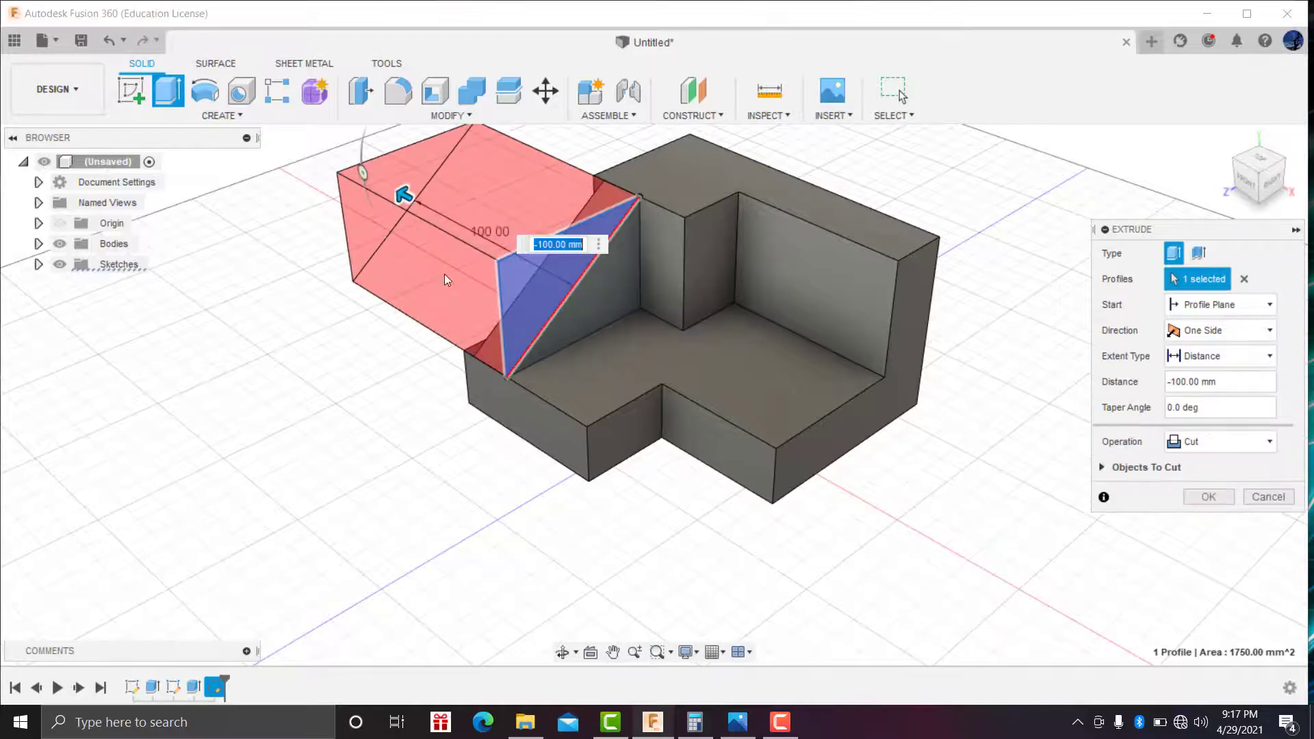
{"action": "left_click", "coordinate": [1192, 496]}
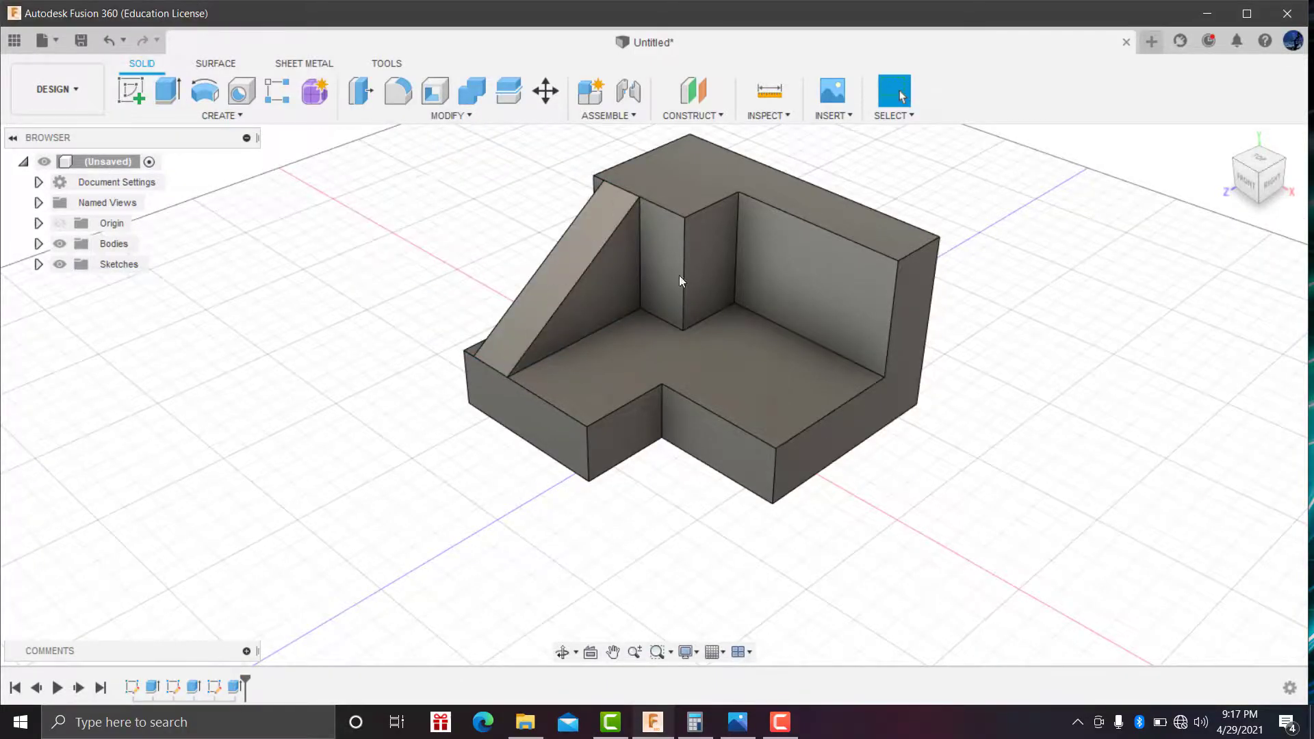
{"action": "left_click", "coordinate": [563, 652]}
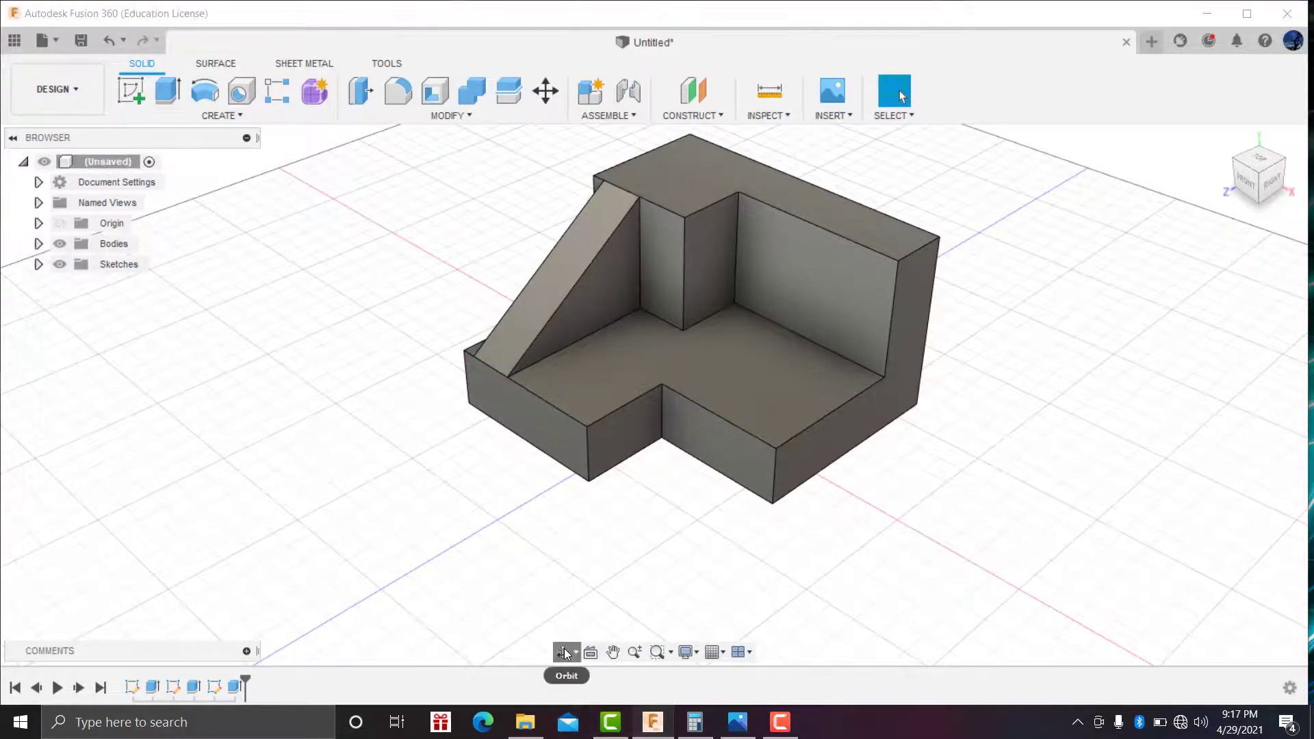
{"action": "mouse_move", "coordinate": [602, 438]}
{"action": "left_mouse_down"}
{"action": "mouse_move", "coordinate": [720, 431]}
{"action": "mouse_move", "coordinate": [615, 423]}
{"action": "mouse_move", "coordinate": [586, 434]}
{"action": "mouse_move", "coordinate": [601, 440]}
{"action": "mouse_move", "coordinate": [589, 422]}
{"action": "left_mouse_up"}
{"action": "left_click", "coordinate": [738, 723]}
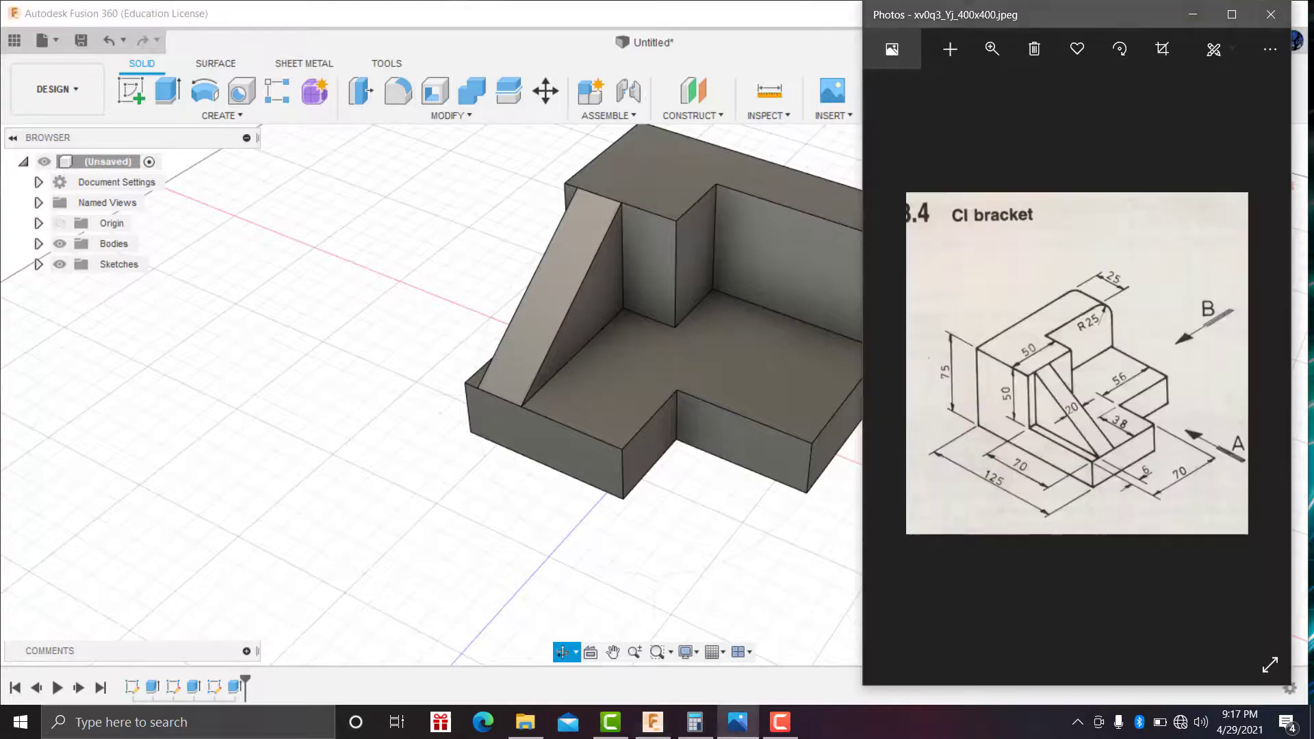
{"action": "left_click", "coordinate": [738, 723]}
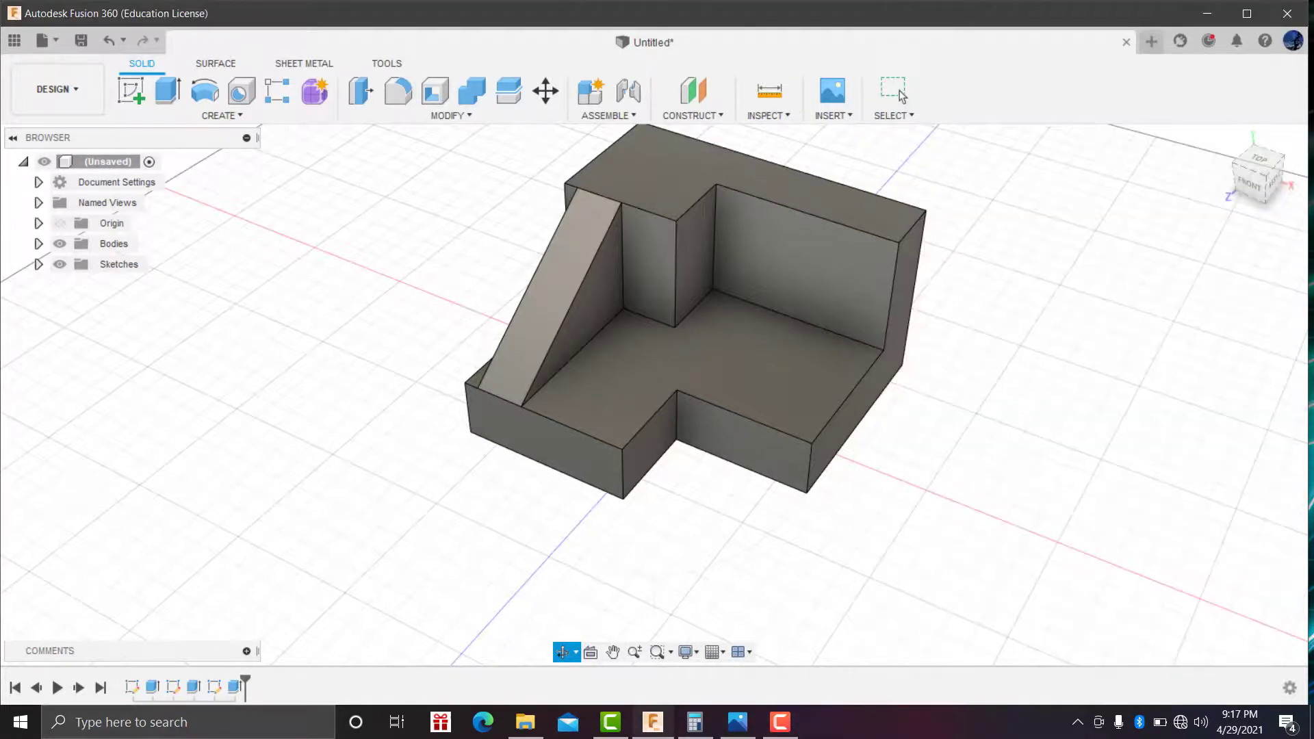
{"action": "left_click", "coordinate": [738, 722]}
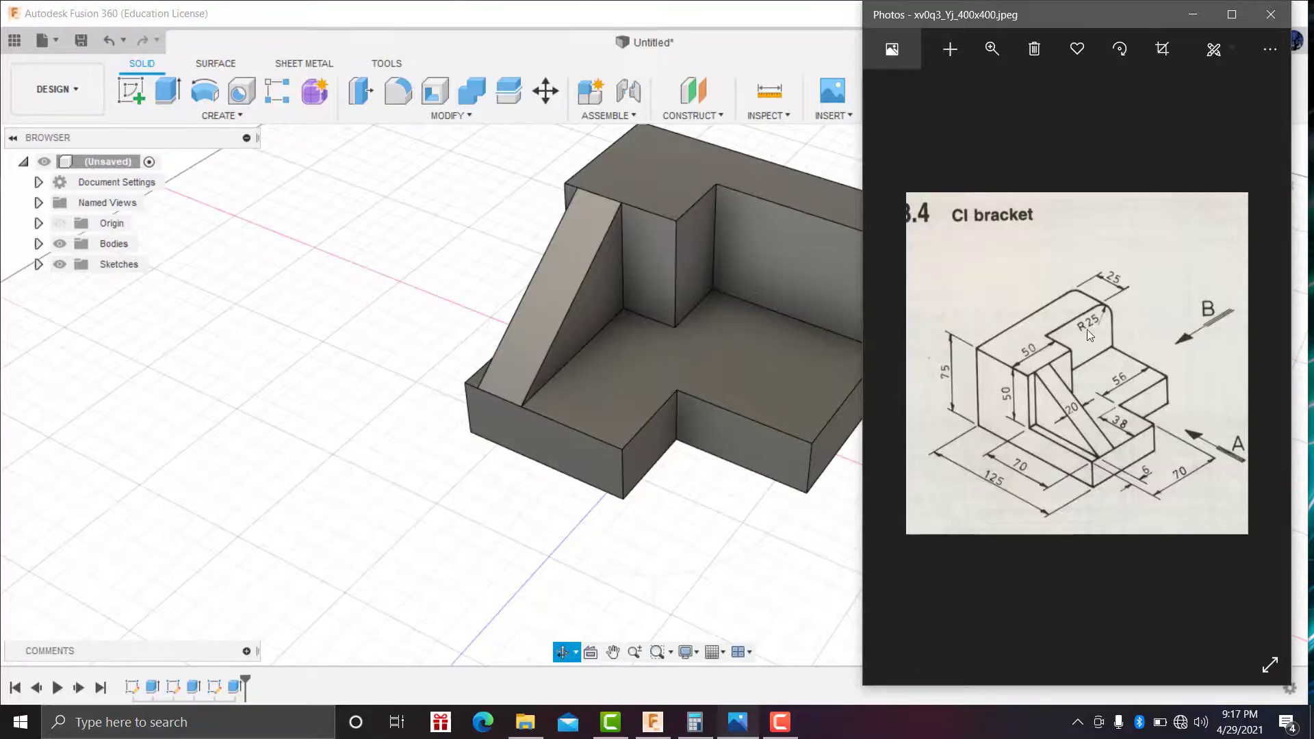
{"action": "left_click", "coordinate": [513, 202]}
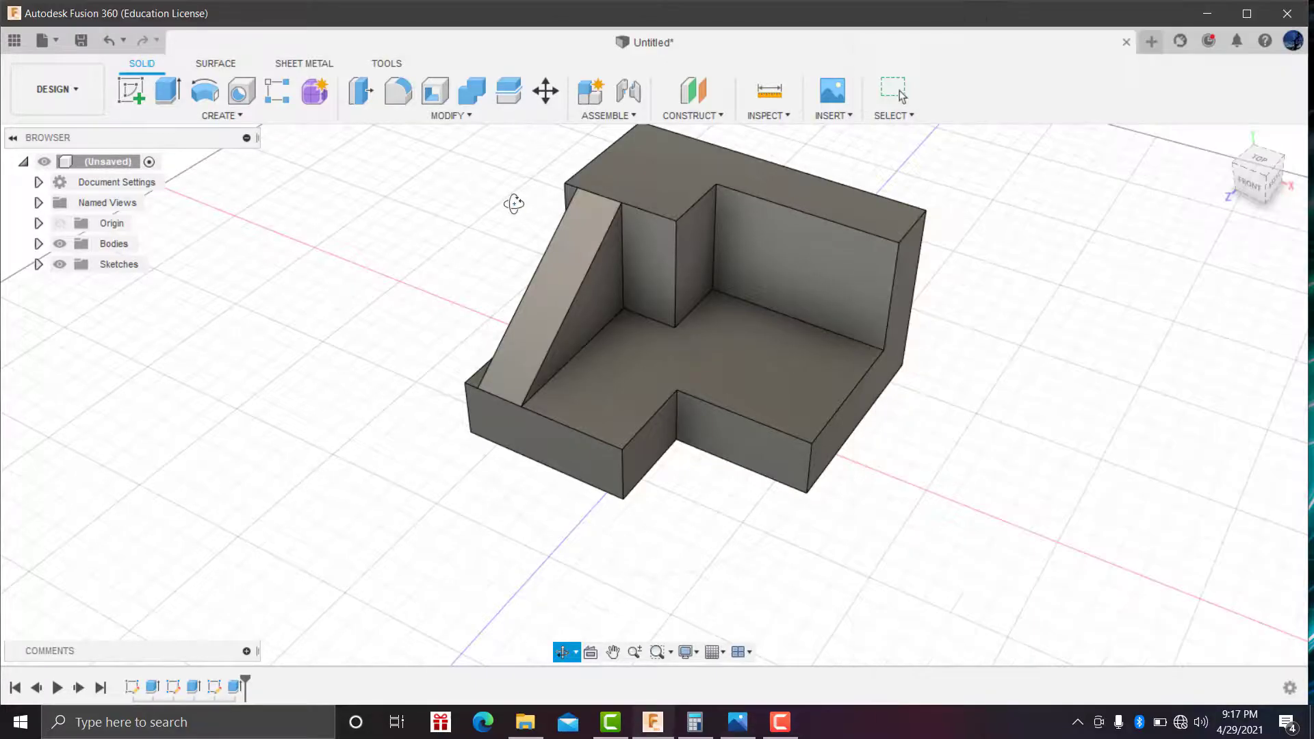
Fillet the tall wall's top outer edge with a 25 mm radius.
{"action": "left_click", "coordinate": [407, 96]}
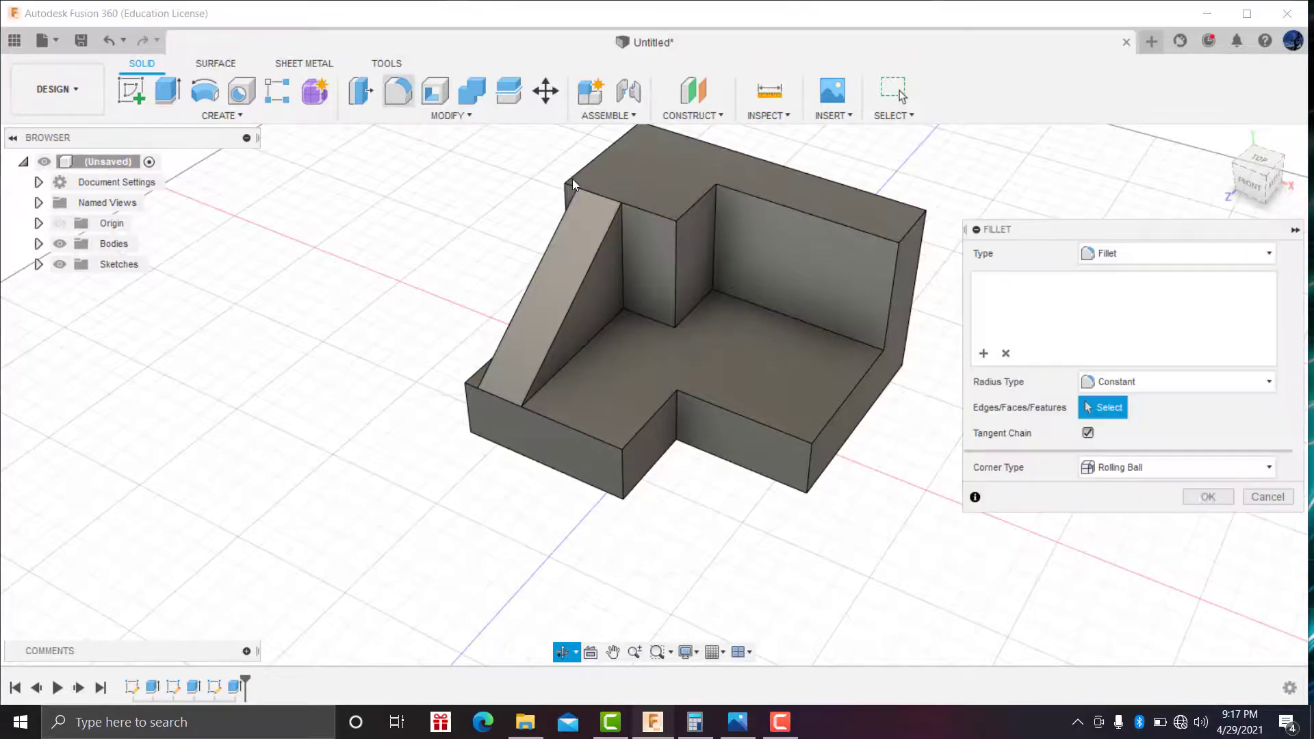
{"action": "left_click", "coordinate": [915, 226]}
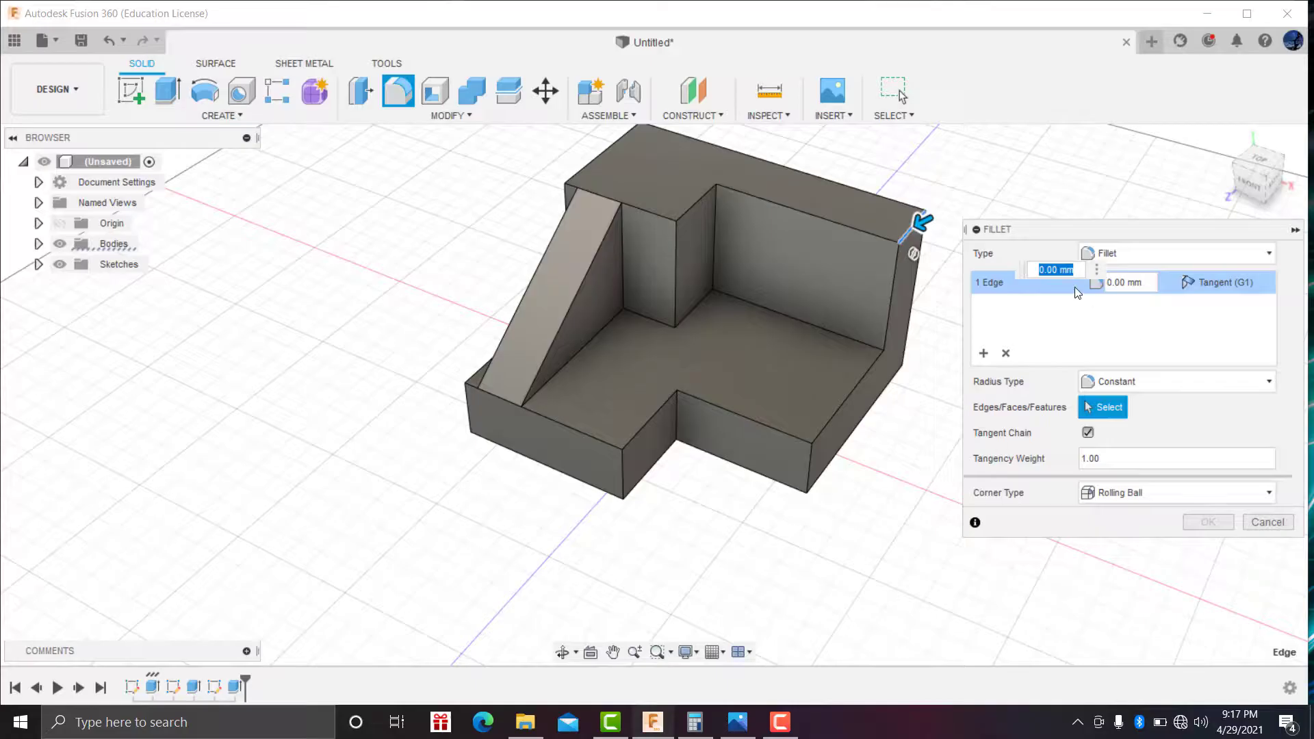
{"action": "type", "text": "2"}
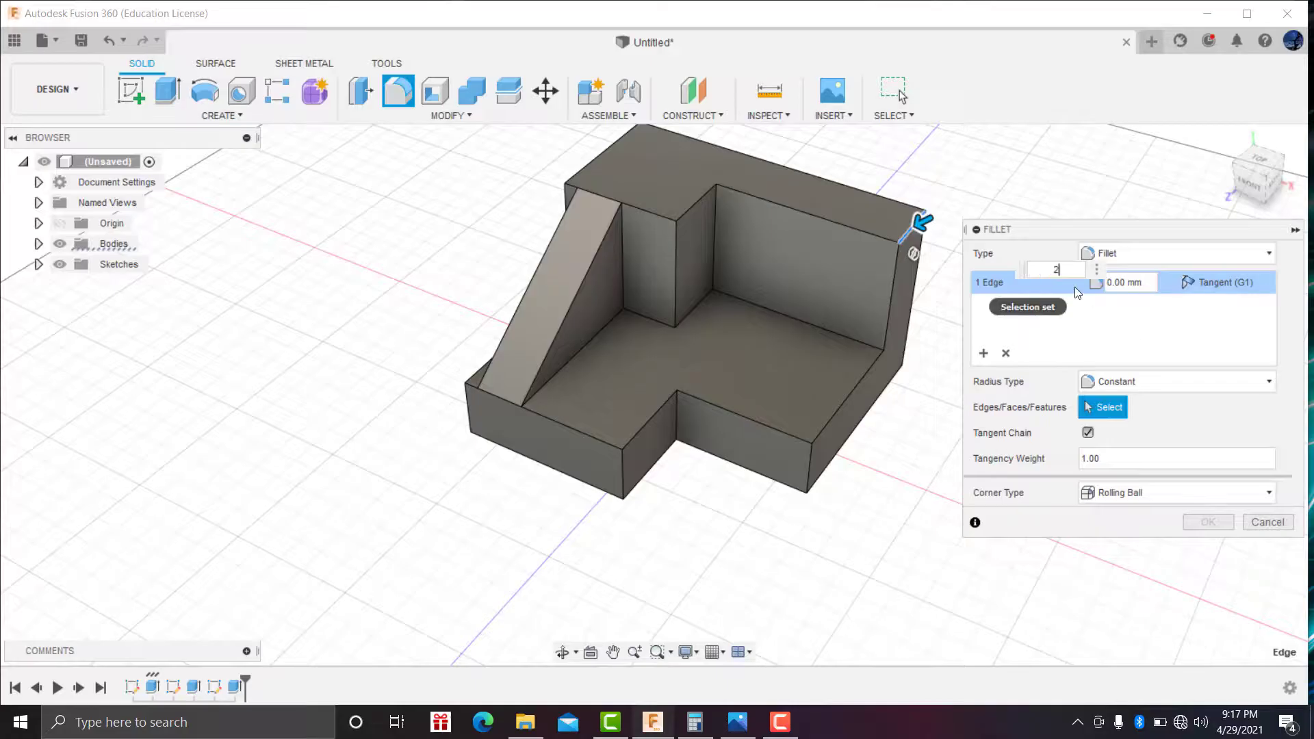
{"action": "type", "text": "5"}
{"action": "key", "text": "Return"}
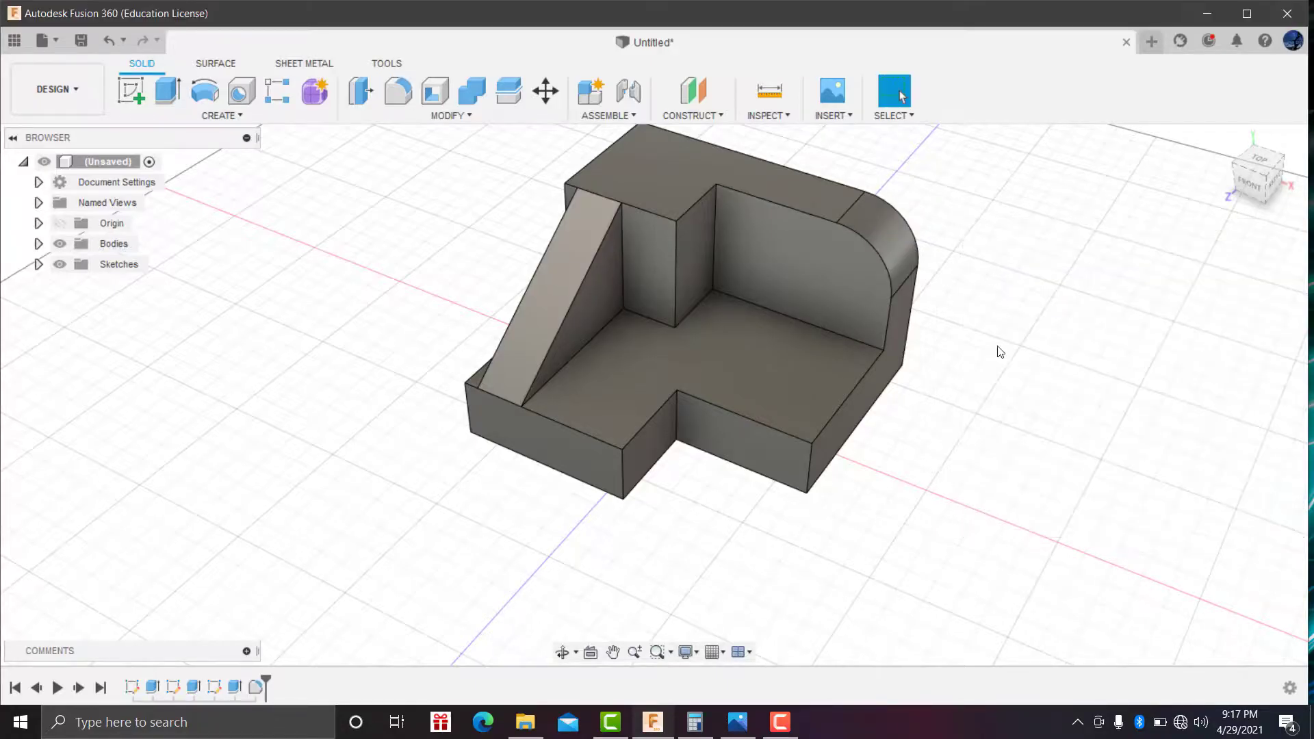
Orbit and zoom in on the bracket from the front, then reopen the CI bracket reference drawing.
{"action": "left_click", "coordinate": [561, 652]}
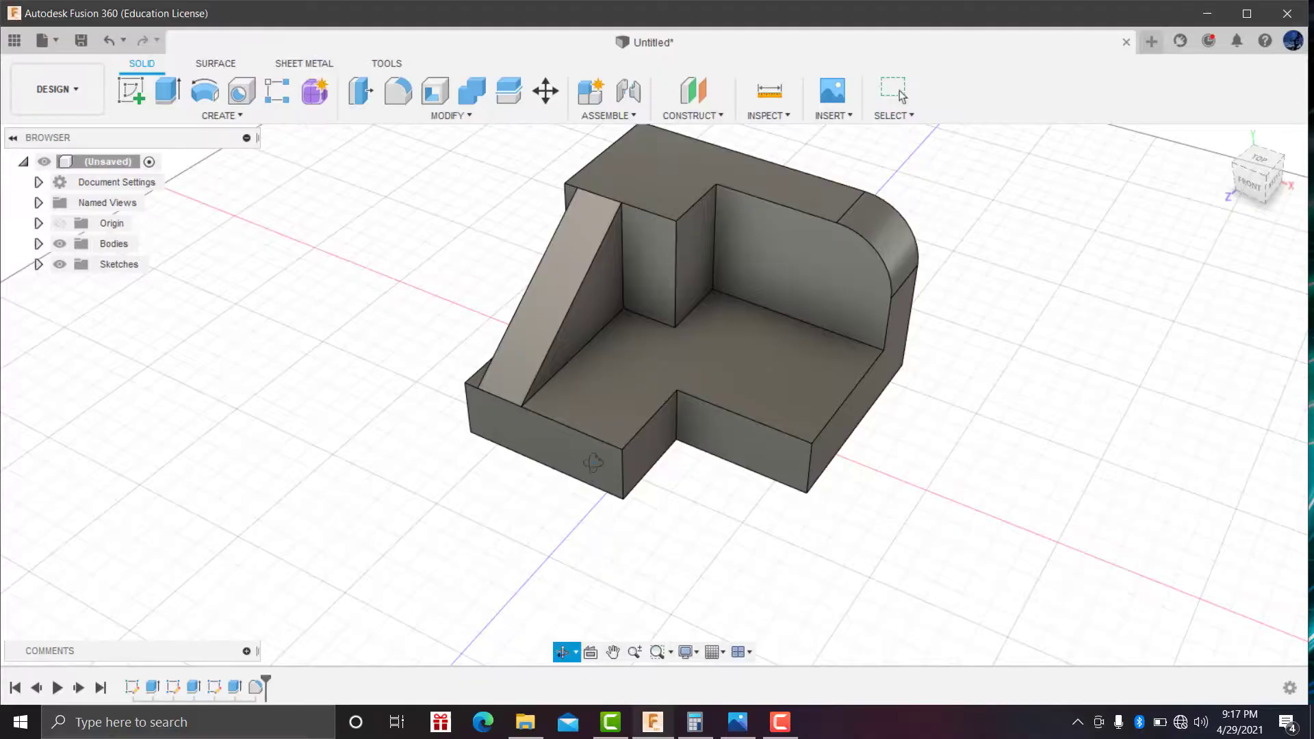
{"action": "mouse_move", "coordinate": [589, 479]}
{"action": "left_mouse_down"}
{"action": "mouse_move", "coordinate": [689, 455]}
{"action": "mouse_move", "coordinate": [560, 449]}
{"action": "mouse_move", "coordinate": [869, 381]}
{"action": "mouse_move", "coordinate": [860, 327]}
{"action": "mouse_move", "coordinate": [719, 294]}
{"action": "mouse_move", "coordinate": [582, 285]}
{"action": "mouse_move", "coordinate": [850, 237]}
{"action": "left_mouse_up"}
{"action": "scroll", "coordinate": [855, 226], "scroll_direction": "up", "scroll_amount": 2}
{"action": "scroll", "coordinate": [863, 216], "scroll_direction": "up", "scroll_amount": 2}
{"action": "scroll", "coordinate": [866, 222], "scroll_direction": "up", "scroll_amount": 2}
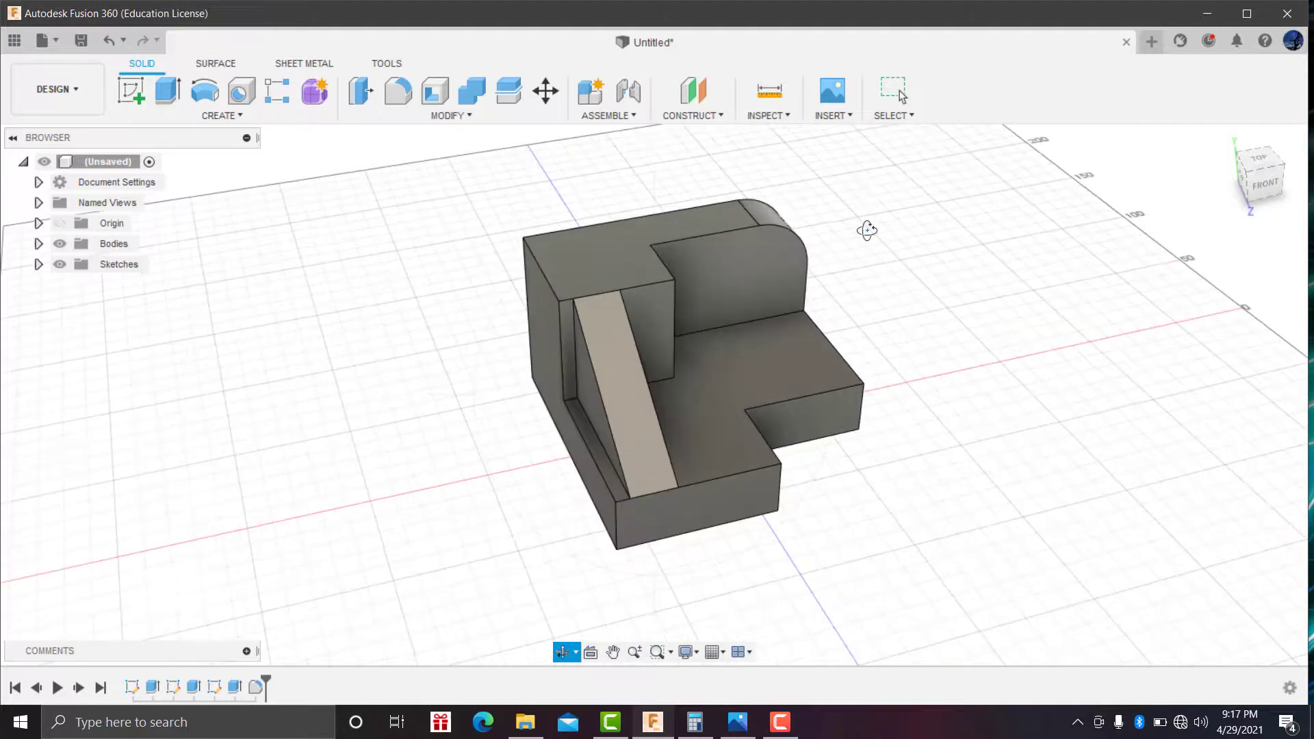
{"action": "scroll", "coordinate": [951, 404], "scroll_direction": "up", "scroll_amount": 2}
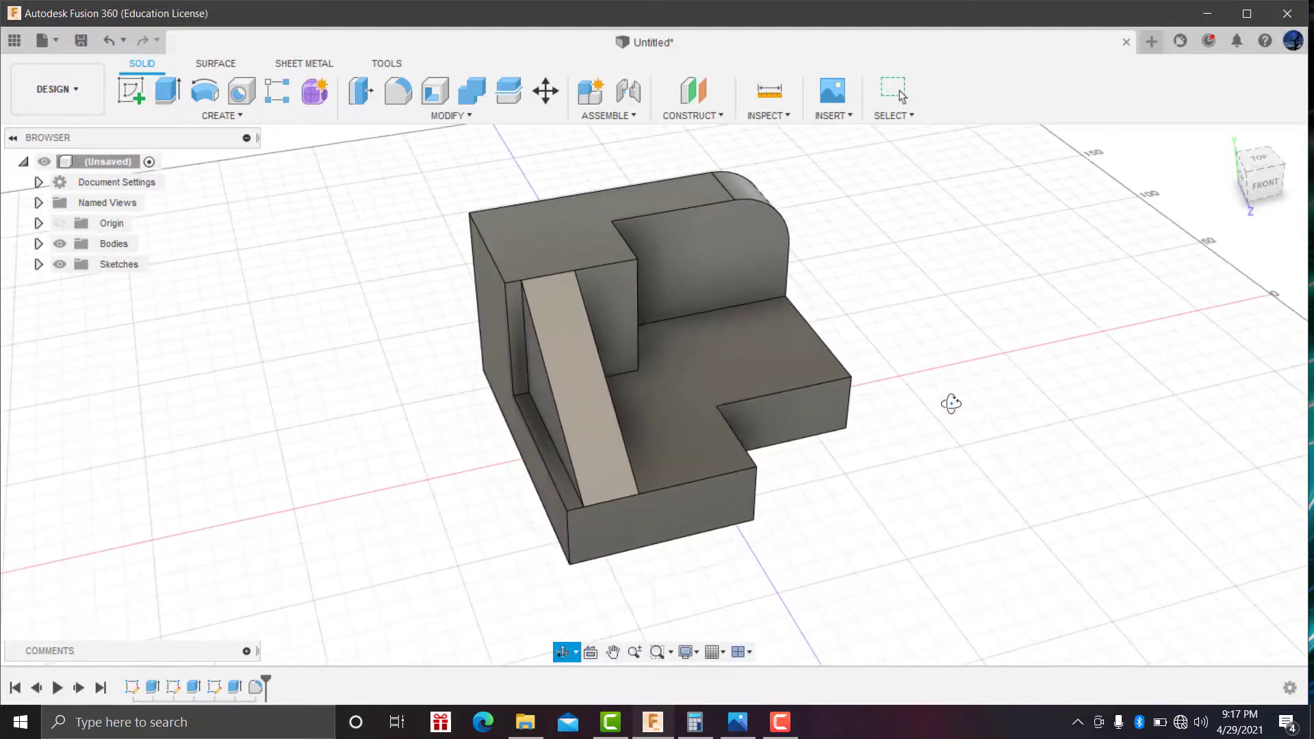
{"action": "scroll", "coordinate": [978, 459], "scroll_direction": "up", "scroll_amount": 2}
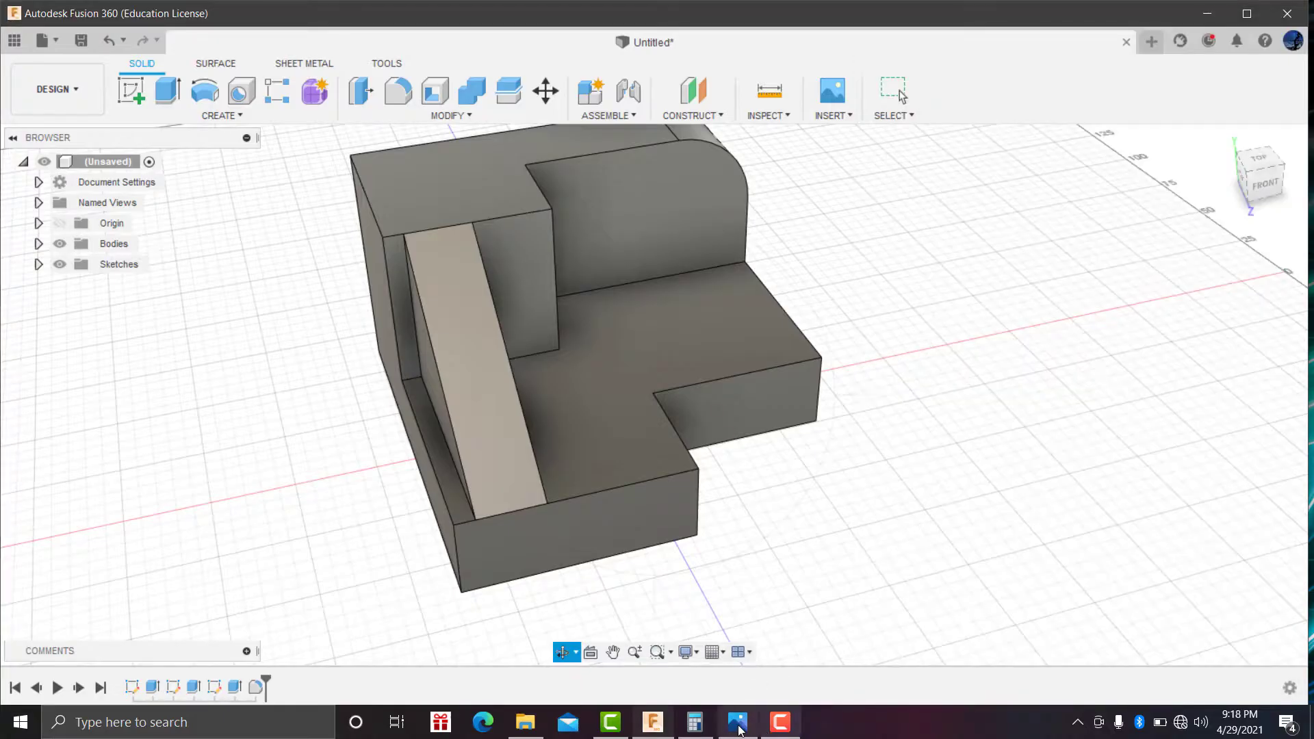
{"action": "left_click", "coordinate": [737, 723]}
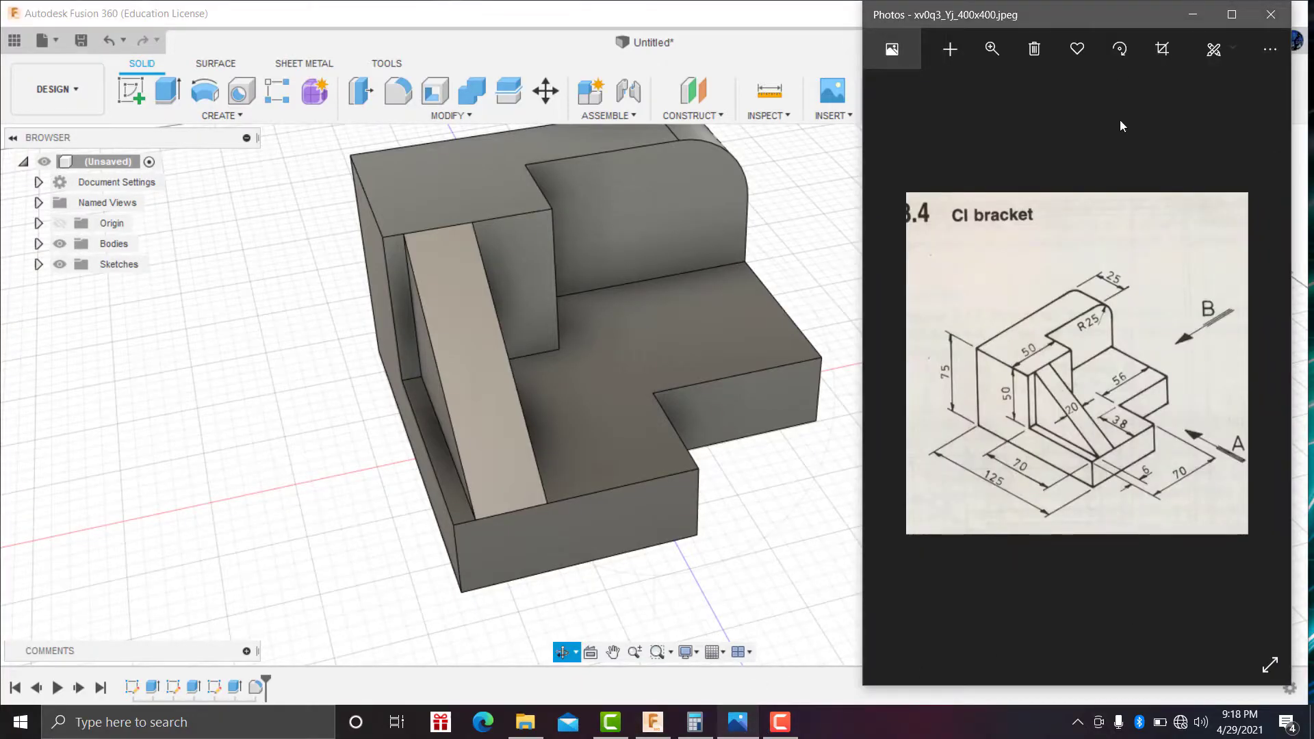